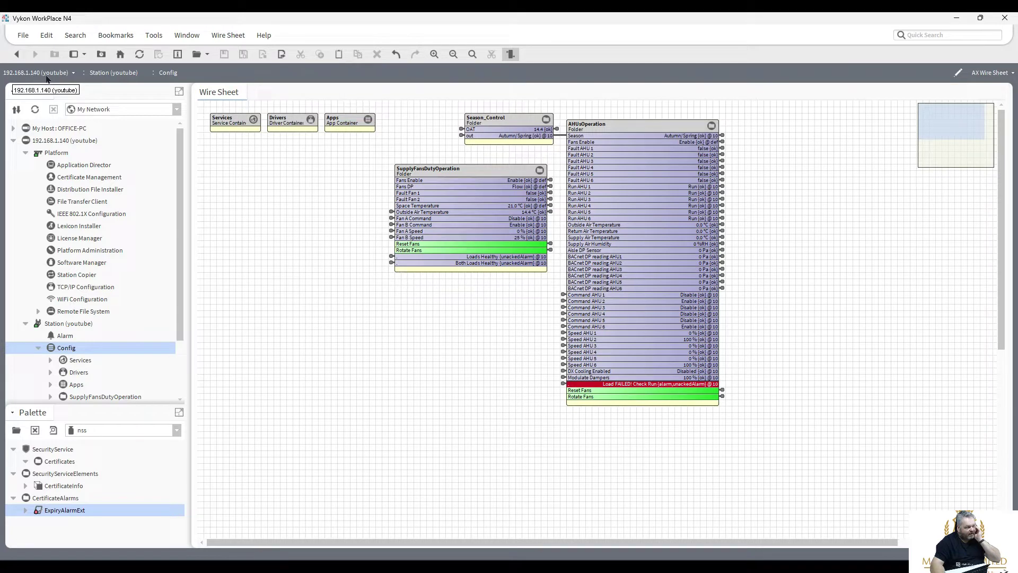
Show the About page with the Niagara 4 version 4.12.0.156 and licence information.
click(266, 38)
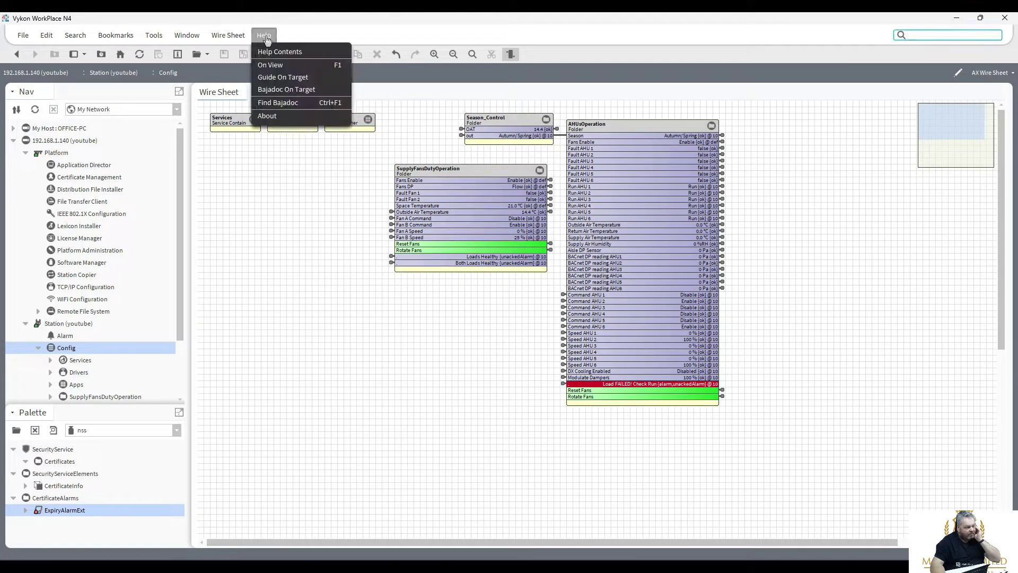
click(269, 117)
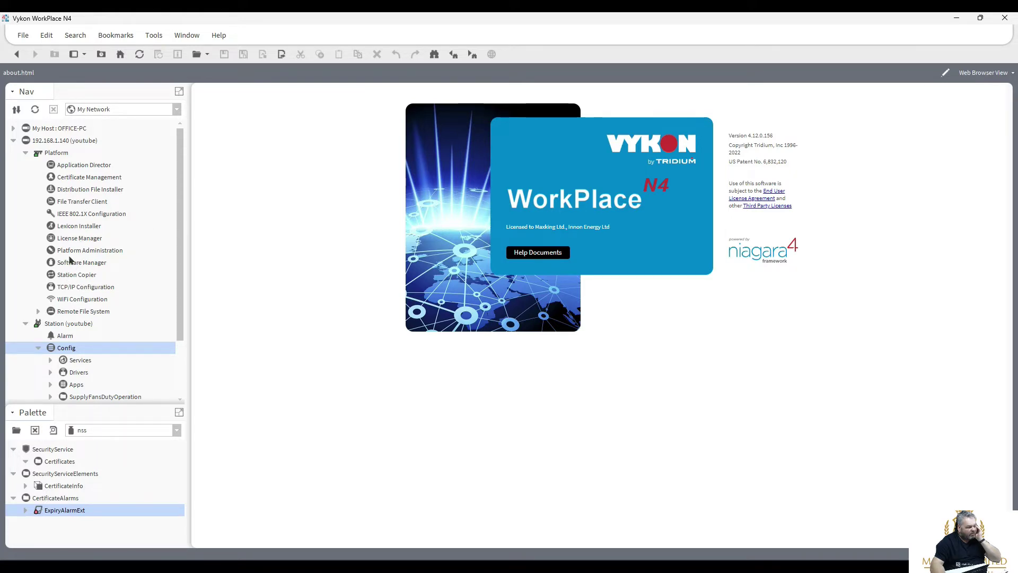
Log into Certificate Management and inspect the tridium certificate, a 2048-bit RSA key valid until 29 June 2023.
double_click(76, 178)
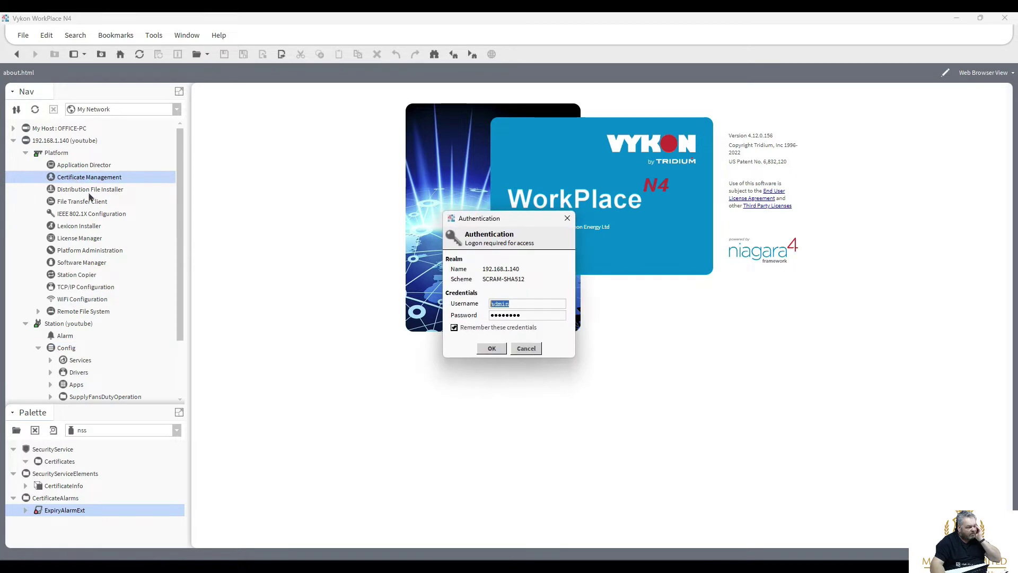
click(489, 349)
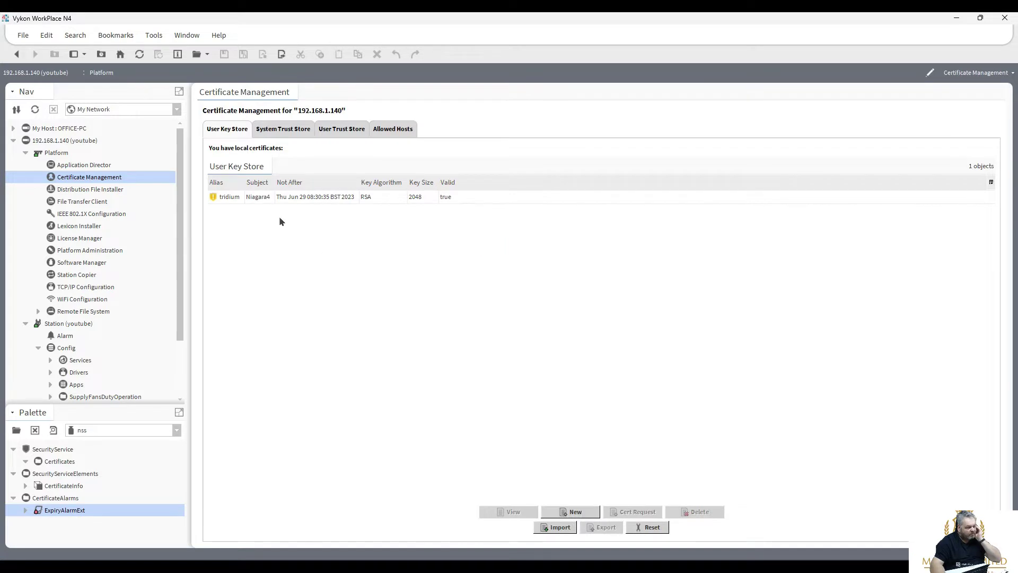
double_click(292, 197)
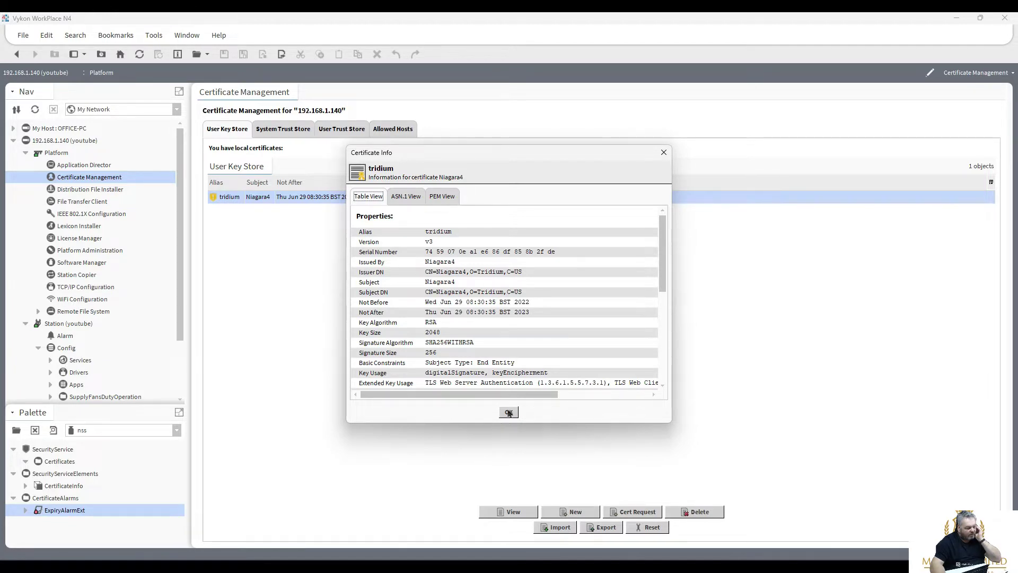
click(508, 413)
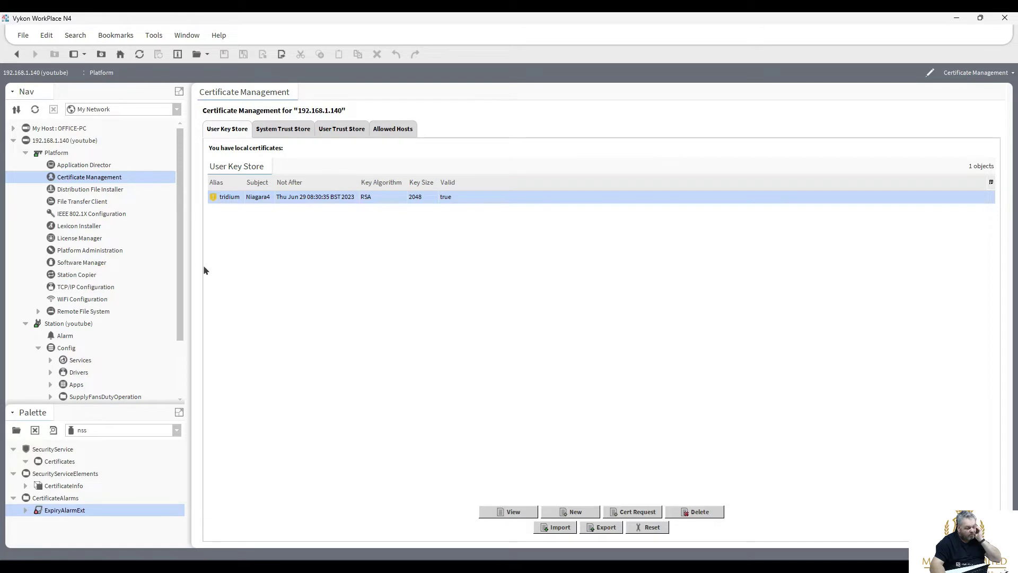
Expand Config > Services and open the SecurityService dashboard listing 46 features, 6 alerts and 6 warnings.
drag(178, 274, 179, 329)
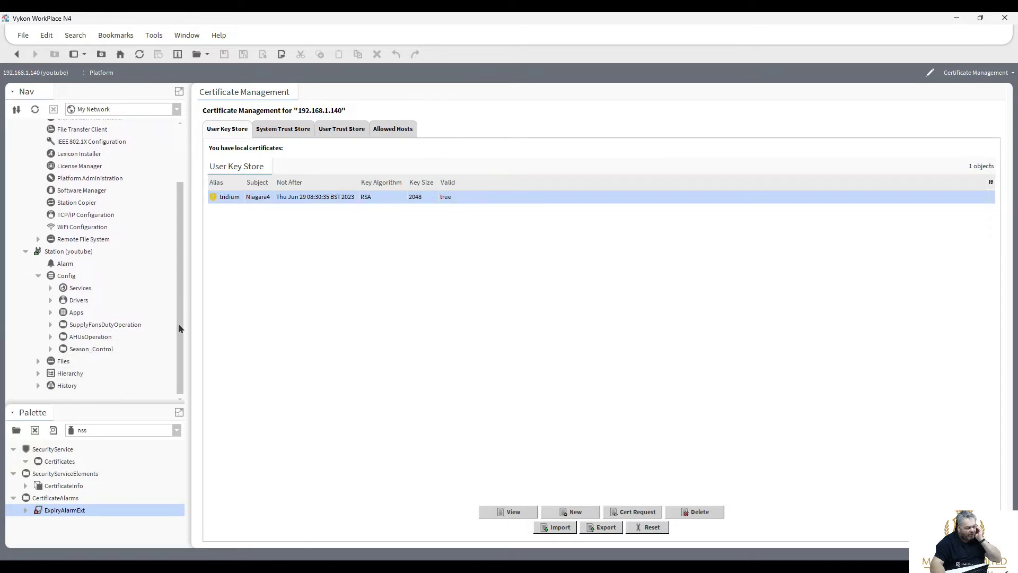
click(51, 288)
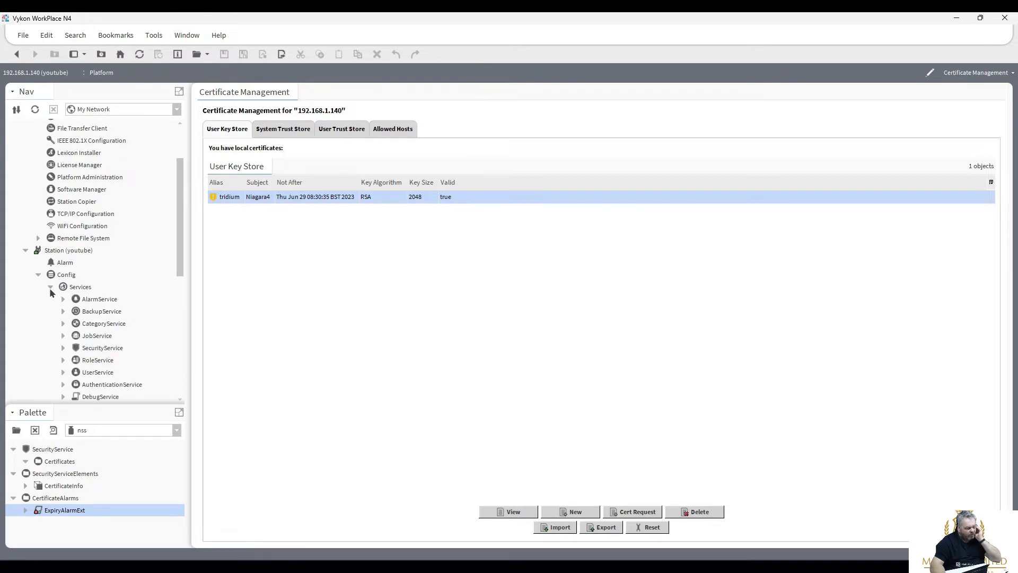
drag(179, 239, 179, 278)
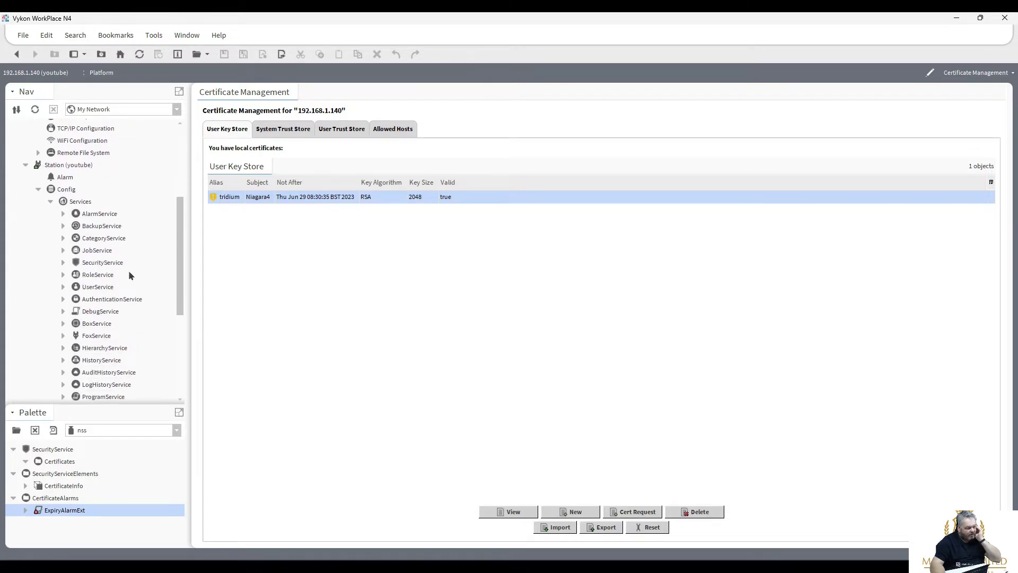
double_click(104, 264)
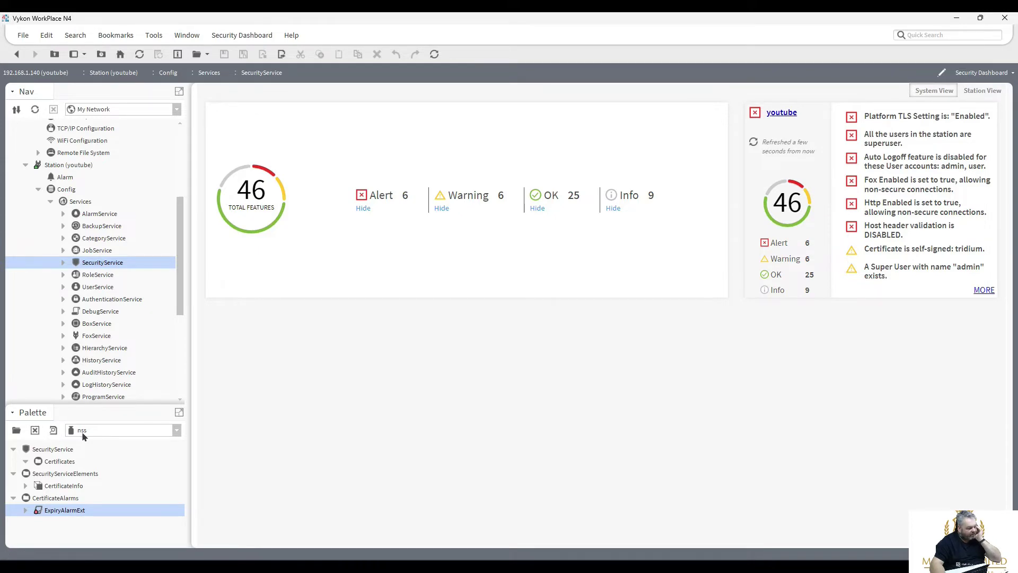
Load the nss palette, cancel a SecurityService drop, and open the tridium certificate's Expiry point.
click(16, 430)
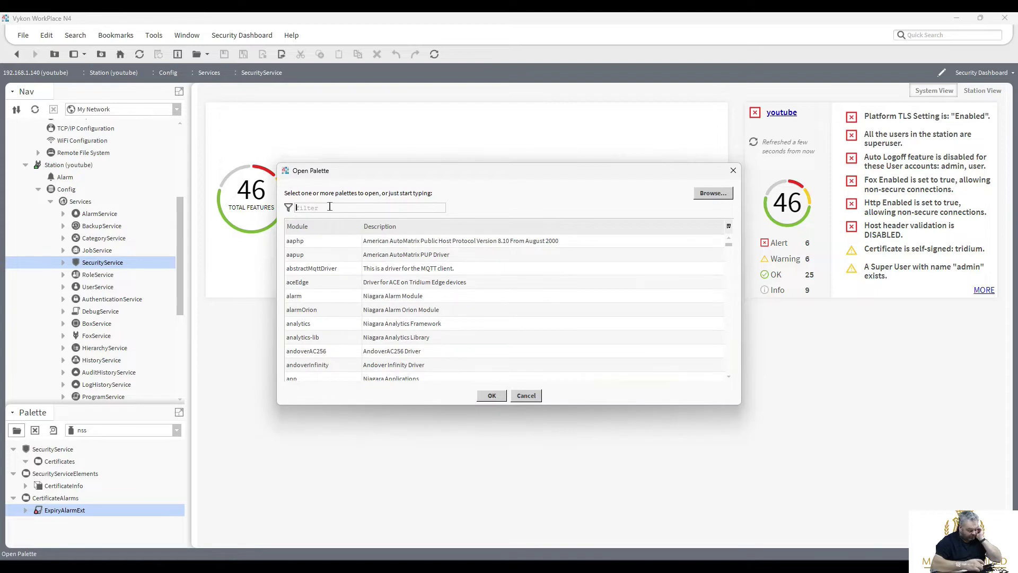
text(nss)
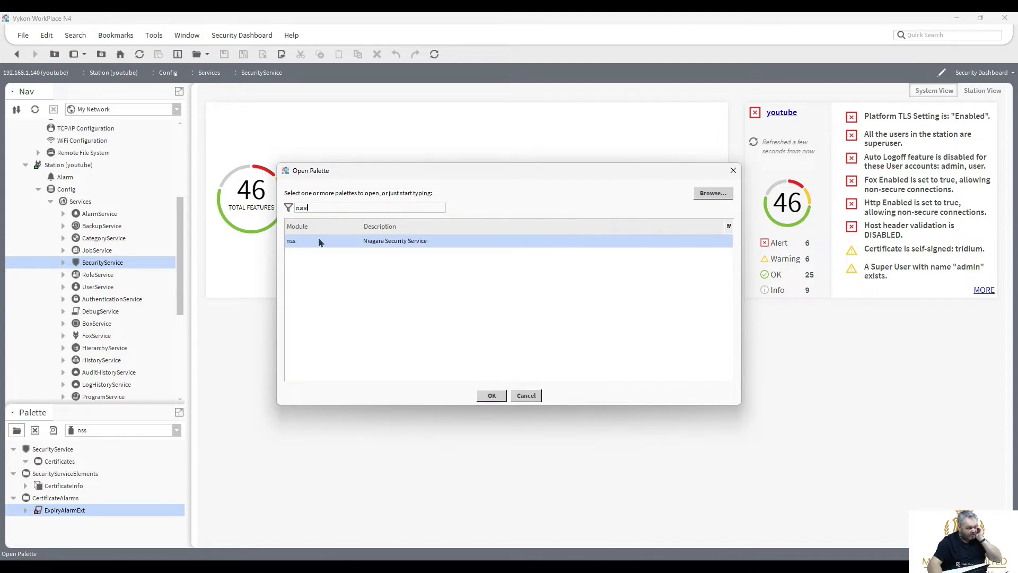
double_click(318, 240)
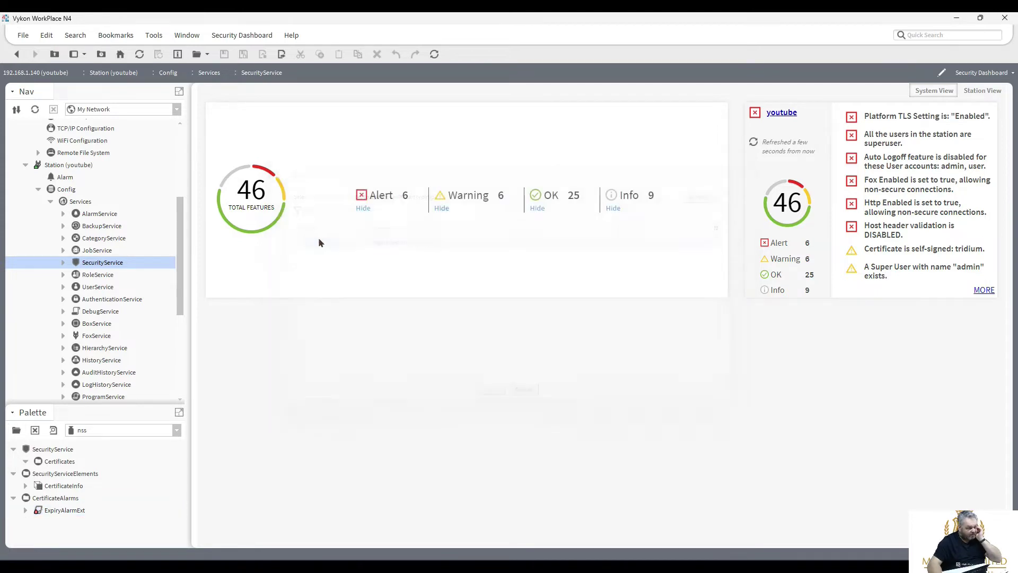
click(52, 450)
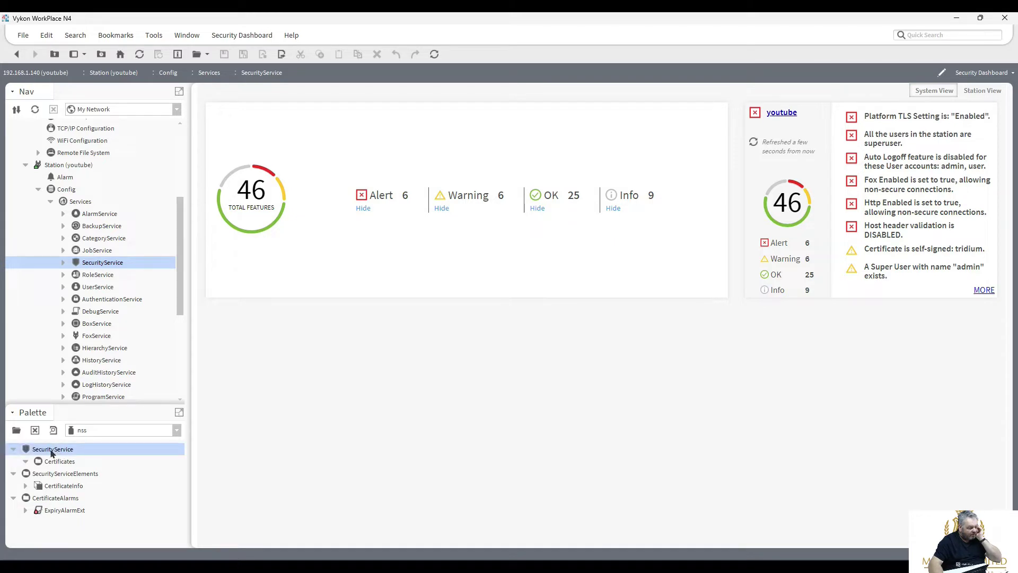
mouse_move(52, 452)
mouse_down()
mouse_move(74, 432)
mouse_move(101, 243)
mouse_move(79, 204)
mouse_move(72, 383)
mouse_move(33, 455)
mouse_up()
click(524, 304)
click(63, 263)
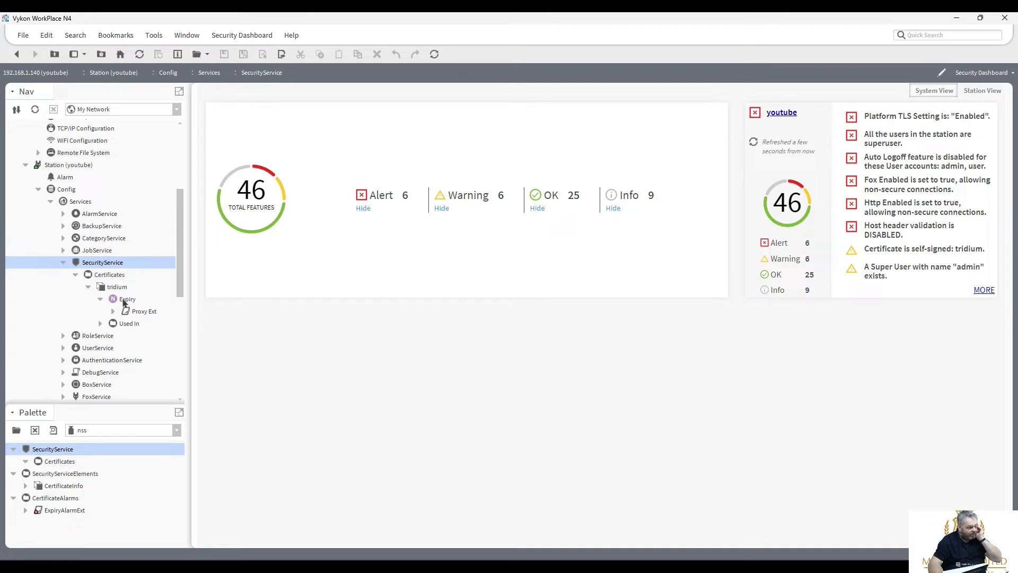
double_click(125, 303)
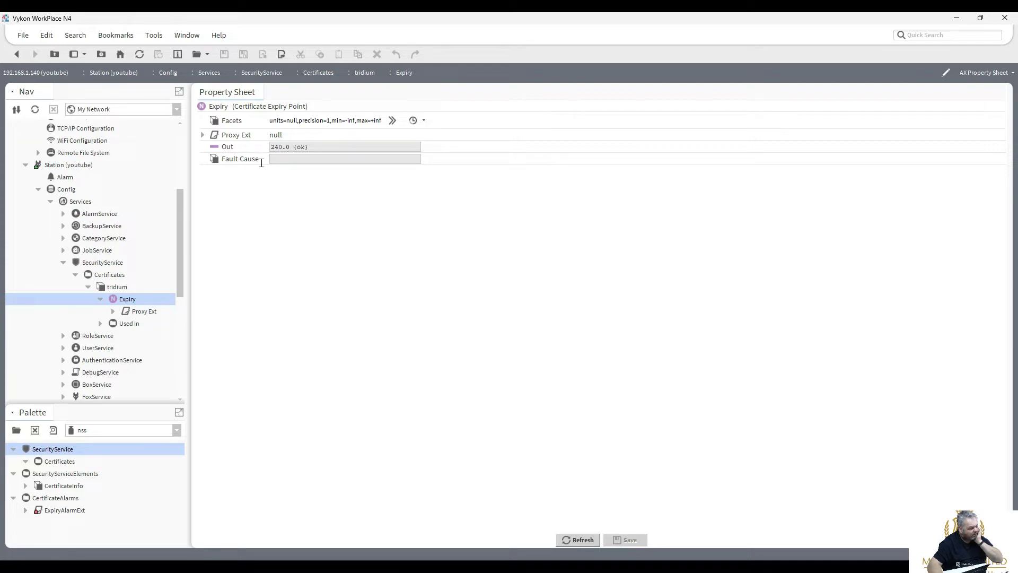
Drag ExpiryAlarmExt from the nss palette onto the tridium Expiry point reading 240.0.
mouse_move(179, 264)
mouse_down()
mouse_move(180, 244)
mouse_move(182, 258)
mouse_up()
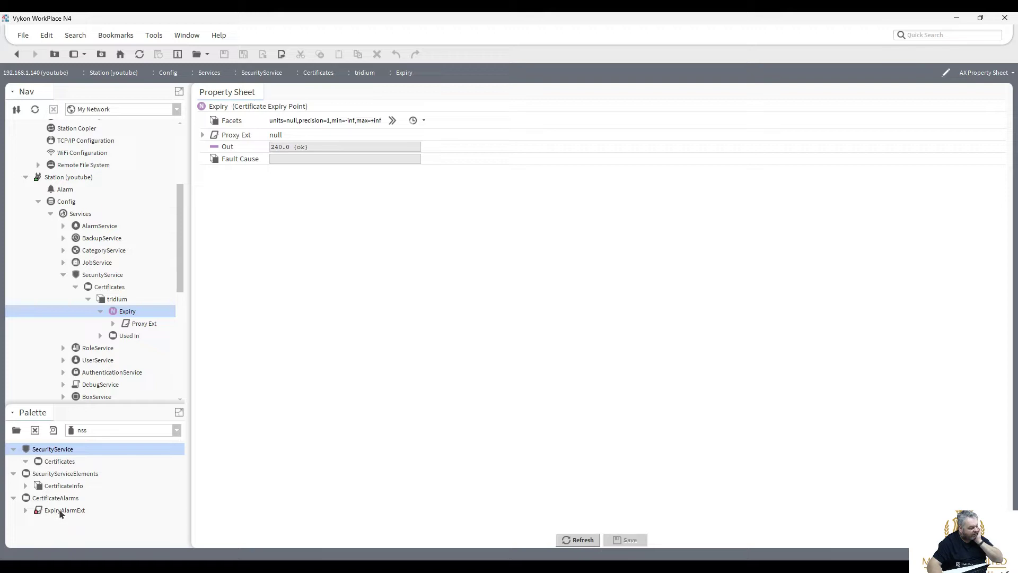
click(59, 512)
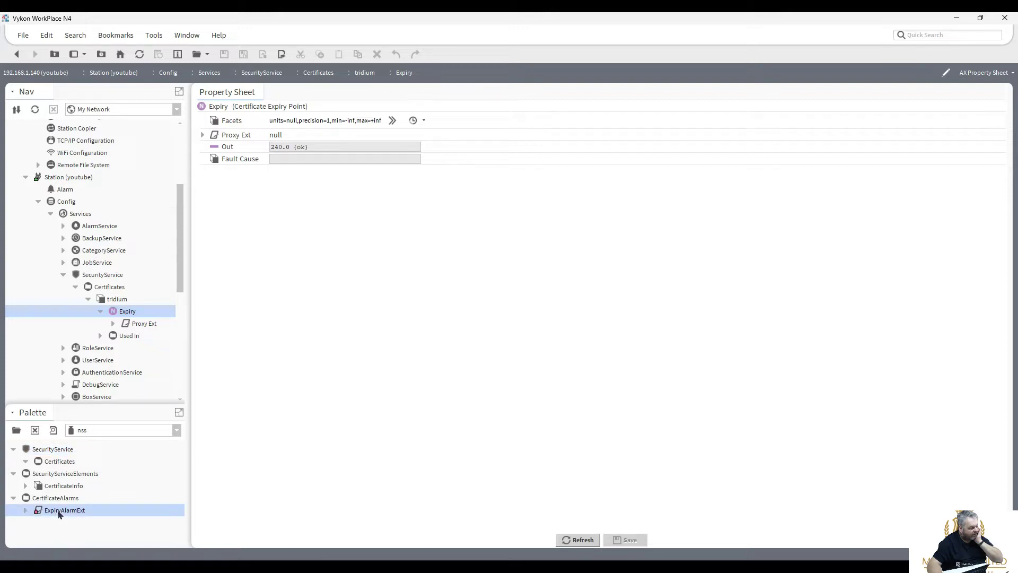
drag(60, 512, 130, 310)
Add the ExpiryAlarmExt under Expiry and keep its Alarm Class as Default Alarm Class.
click(493, 304)
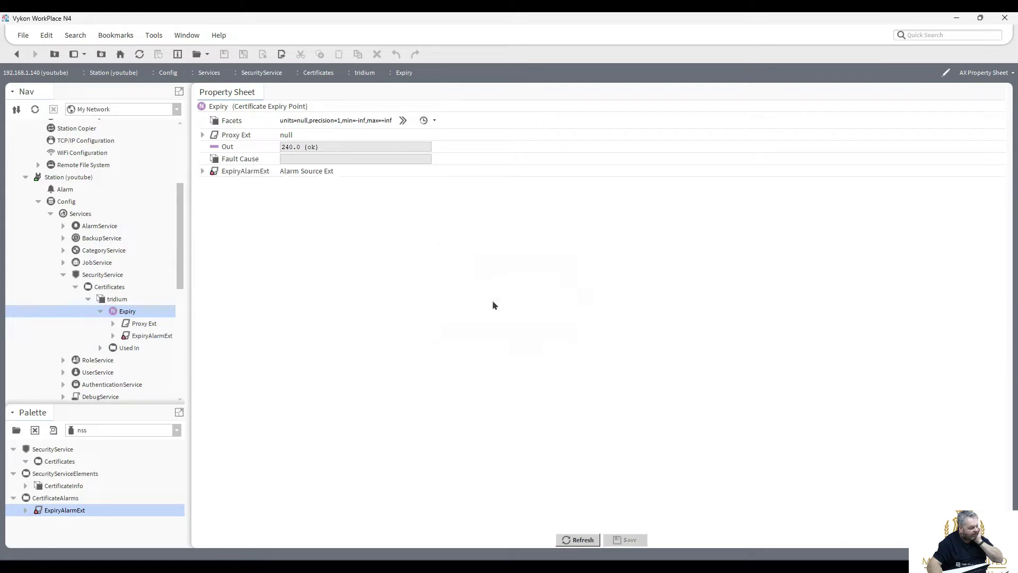
double_click(159, 337)
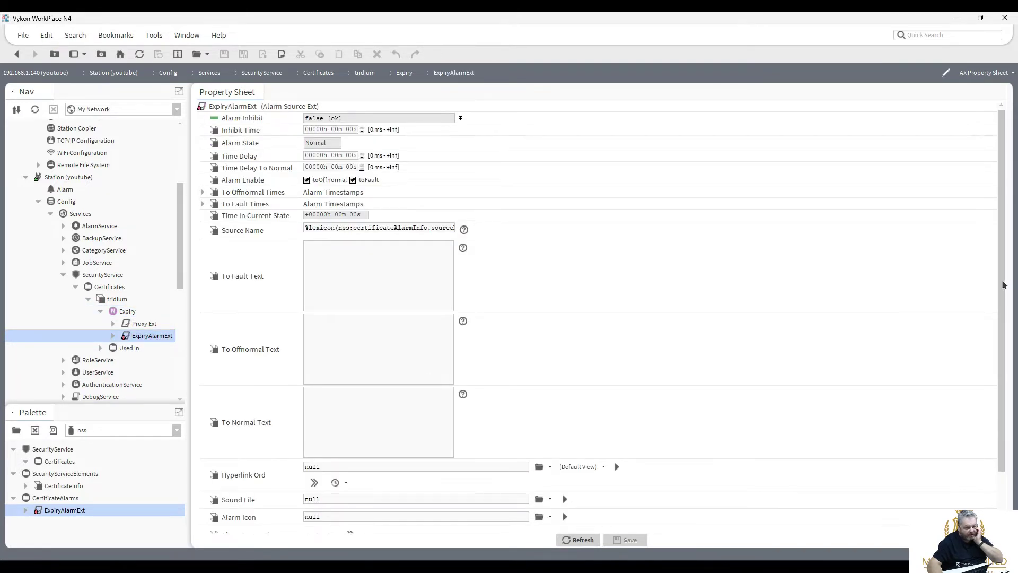
scroll(999, 318, down, 3)
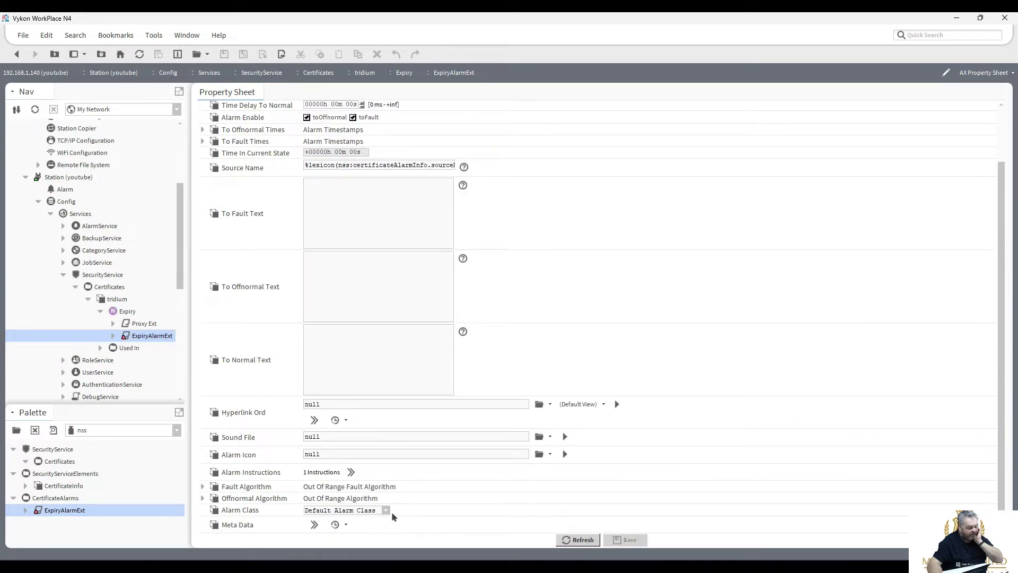
click(386, 510)
click(370, 519)
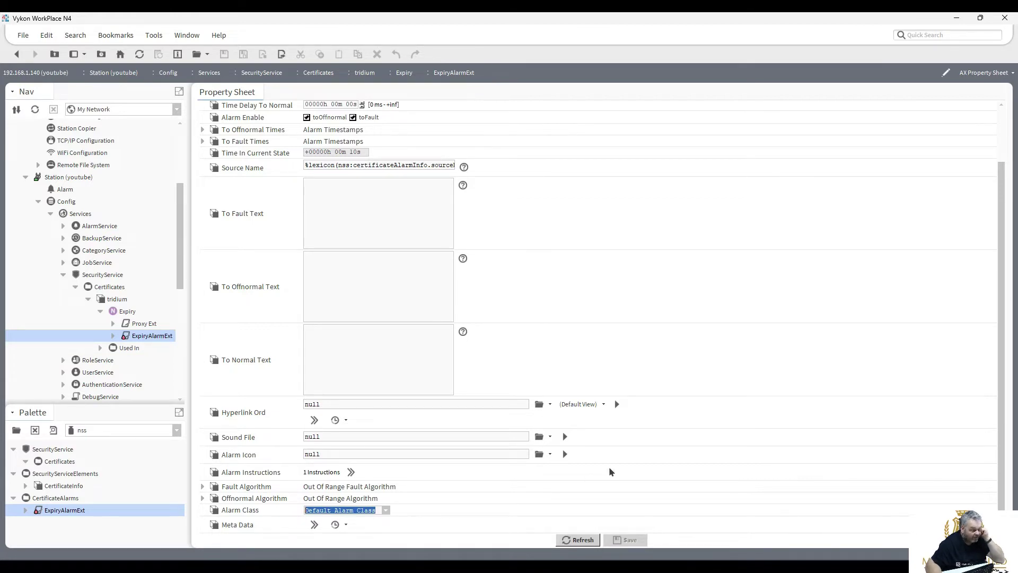
Return to the Expiry point's properties, showing the alarm extension in Normal state.
drag(1000, 426, 1004, 316)
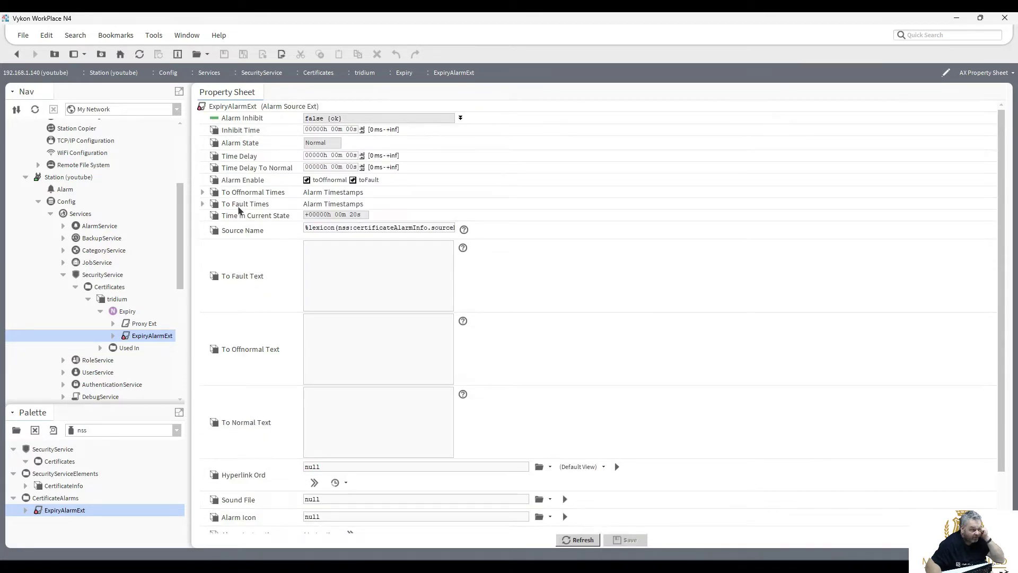
click(122, 312)
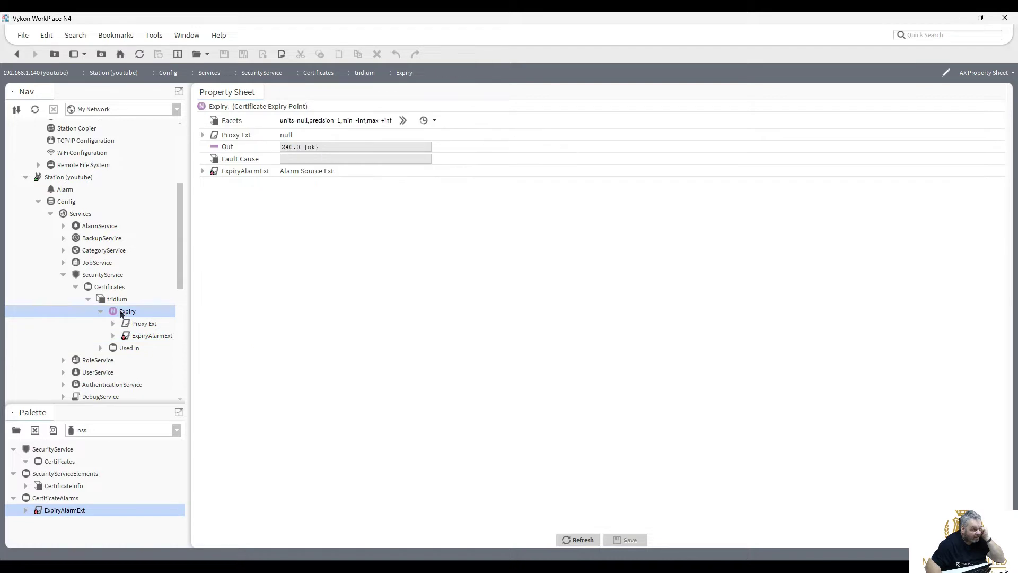
drag(181, 266, 180, 206)
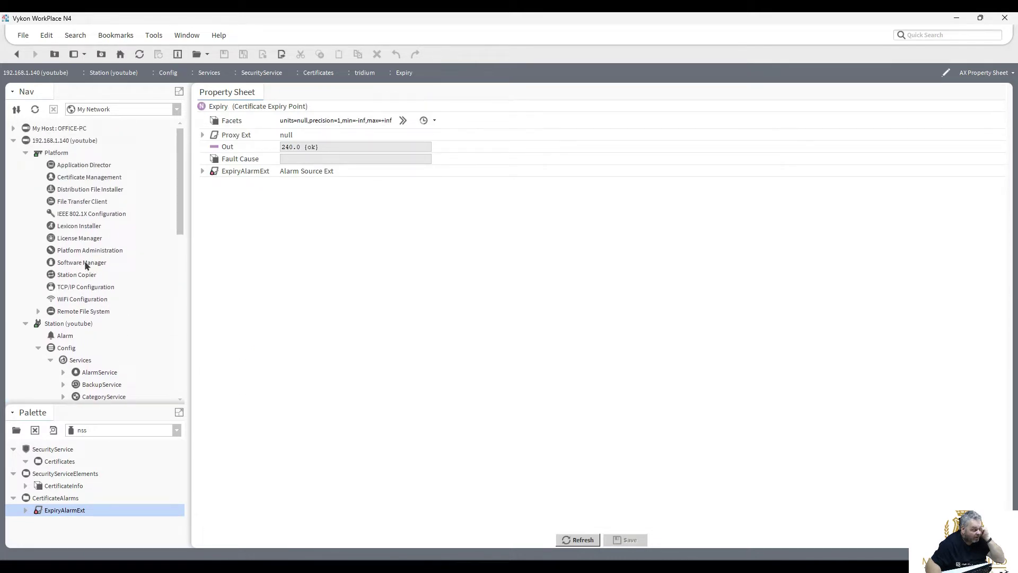
Select the tridium certificate, then view the Application Director listing the youtube station as Running.
click(82, 180)
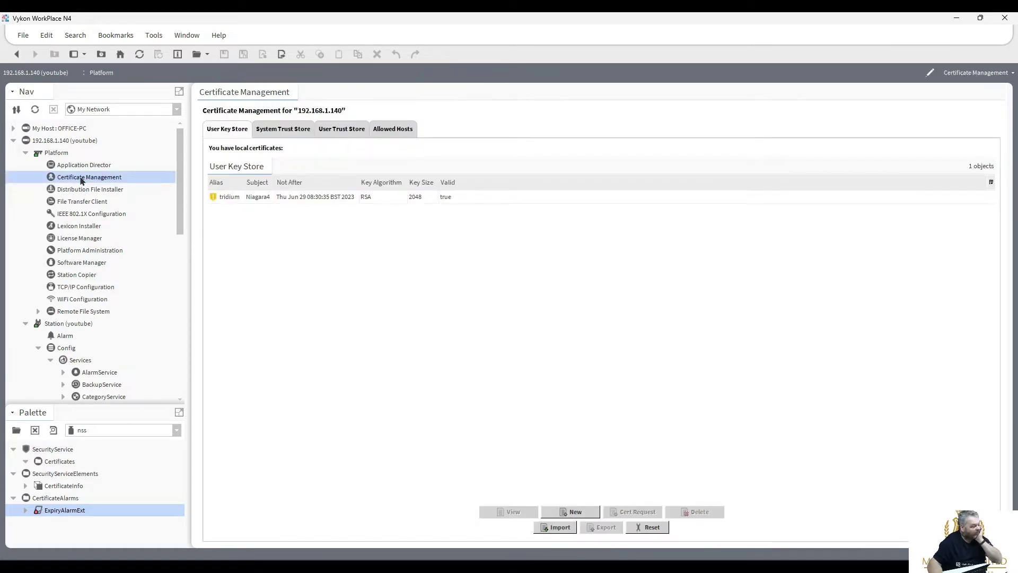
click(231, 200)
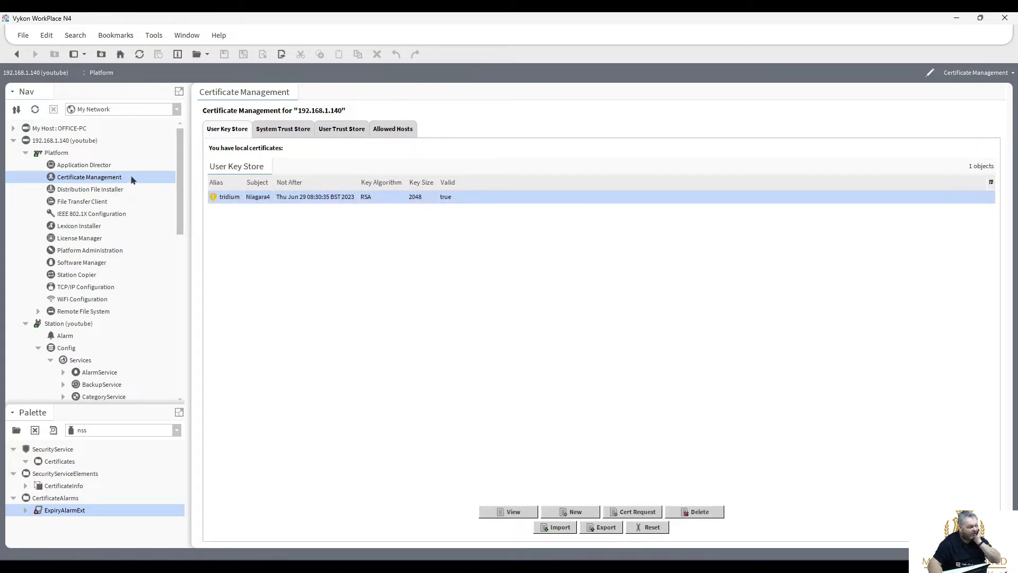
double_click(92, 165)
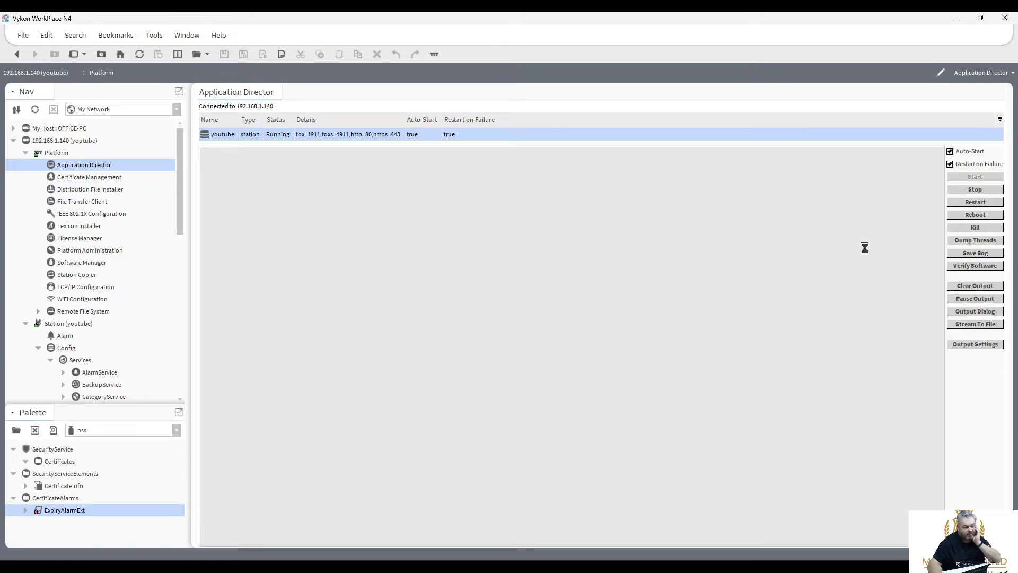
Stop the youtube station until it reads Idle, then reopen Certificate Management.
click(975, 190)
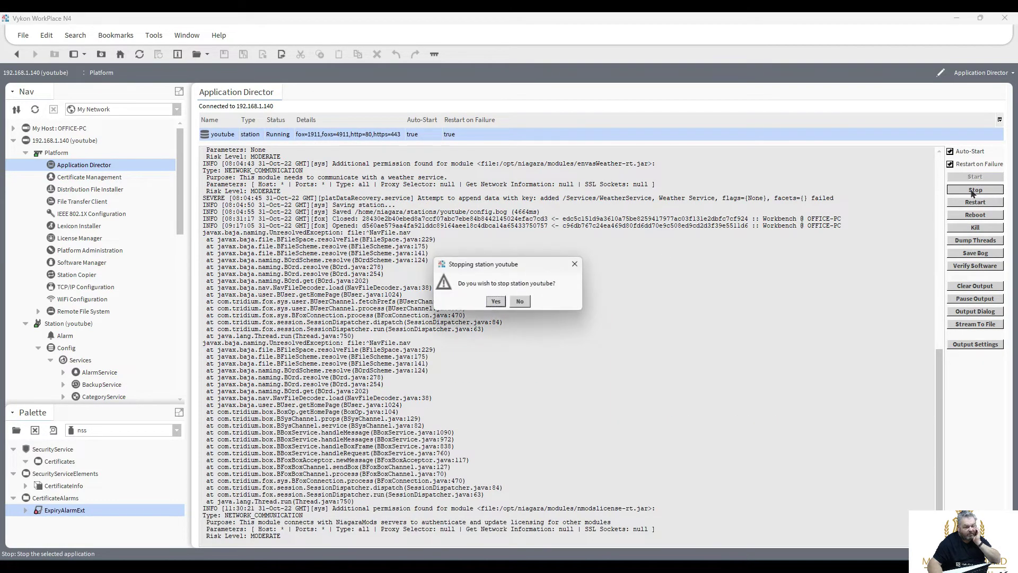
click(497, 302)
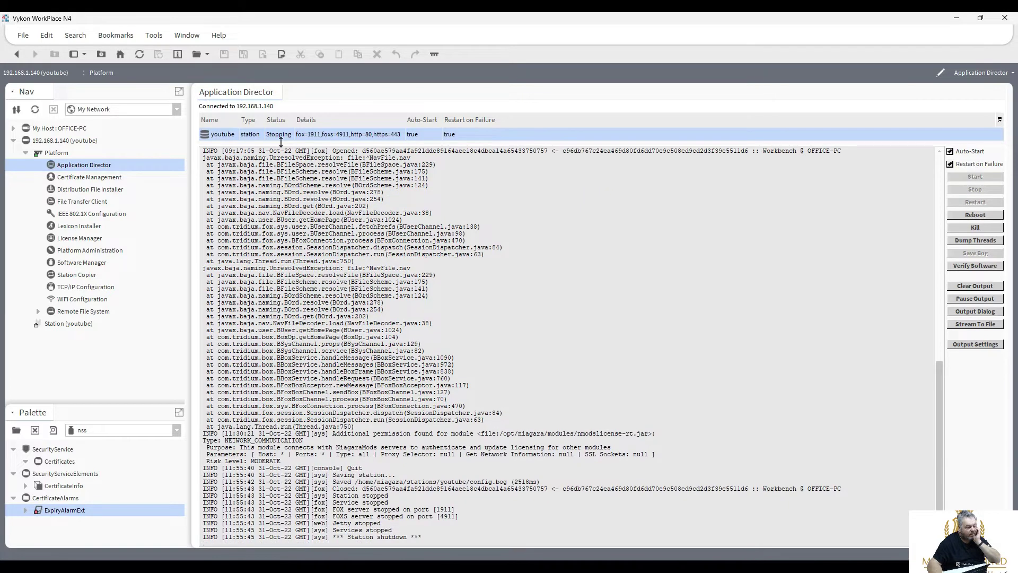
scroll(292, 286, down, 1)
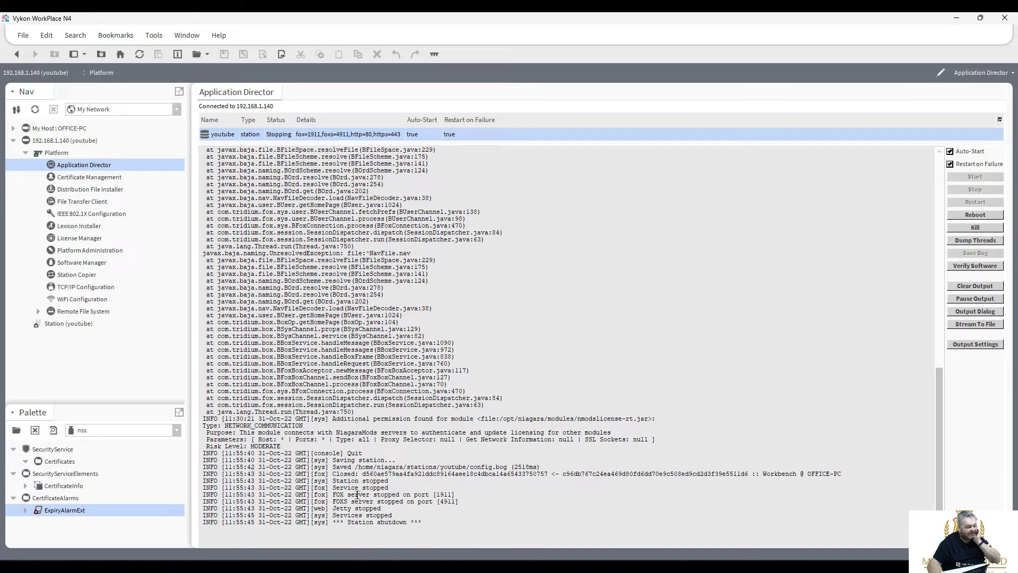
double_click(82, 177)
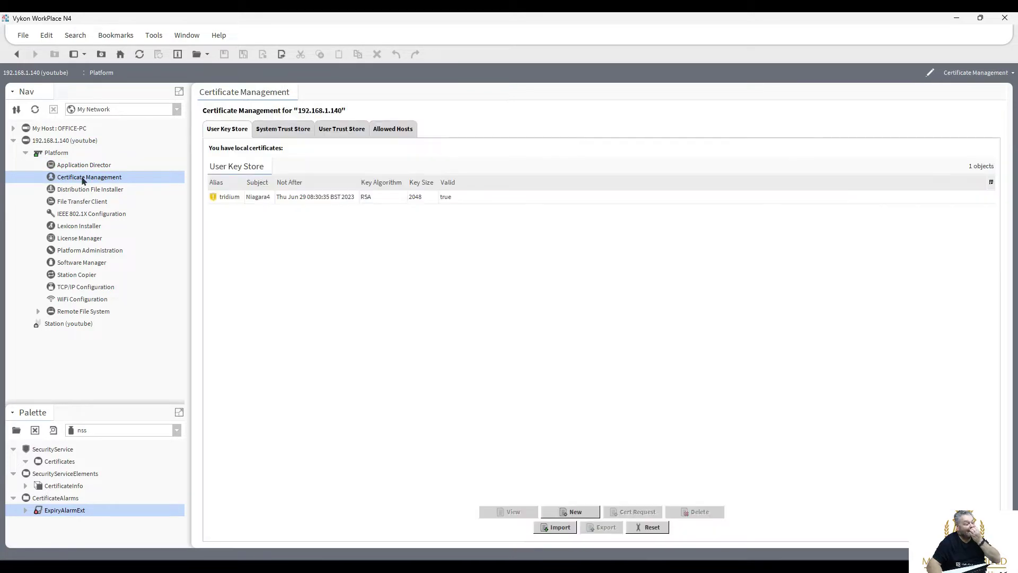
Delete the tridium certificate from the User Key Store, leaving 0 objects.
click(308, 197)
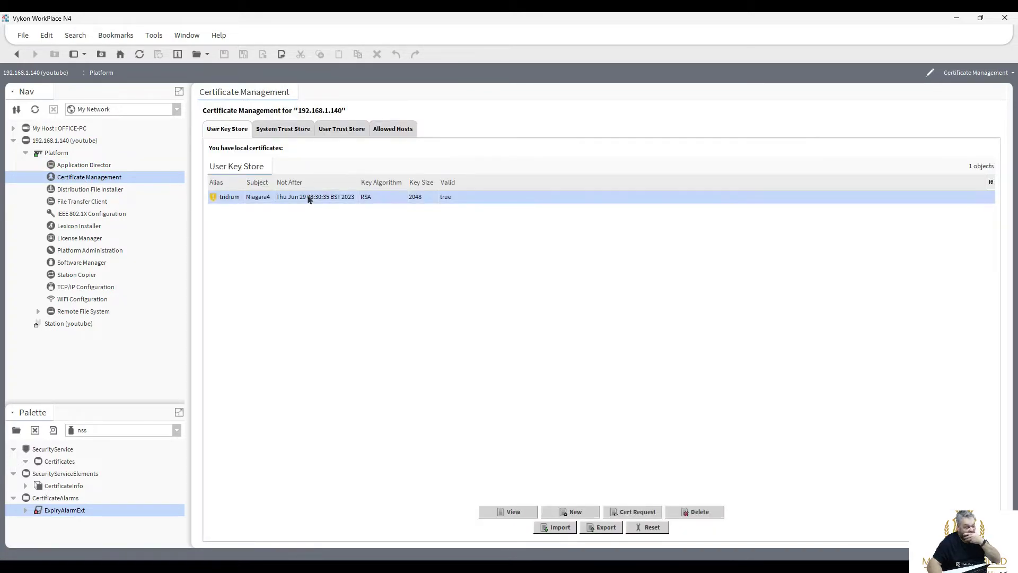
click(694, 510)
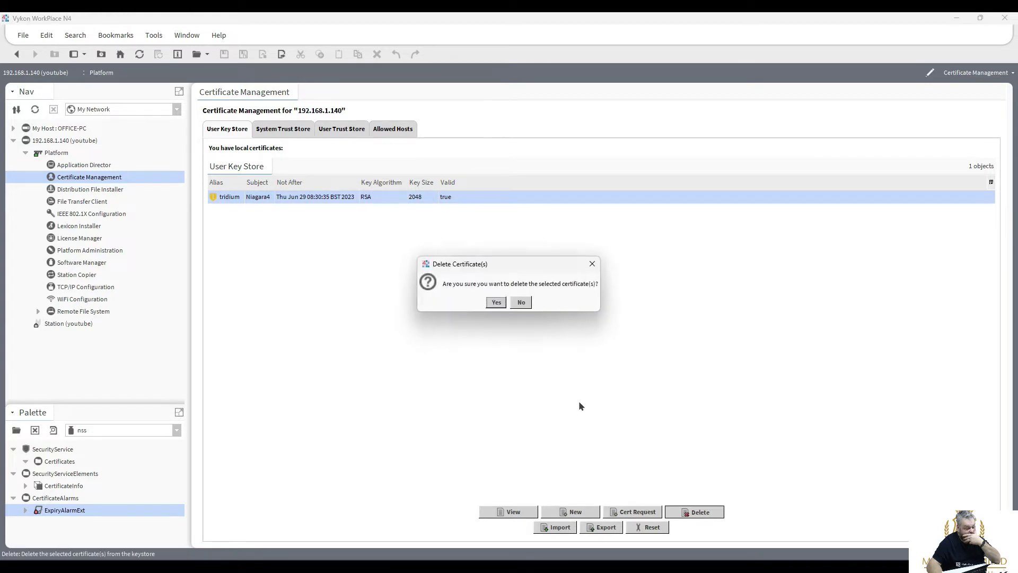
click(496, 302)
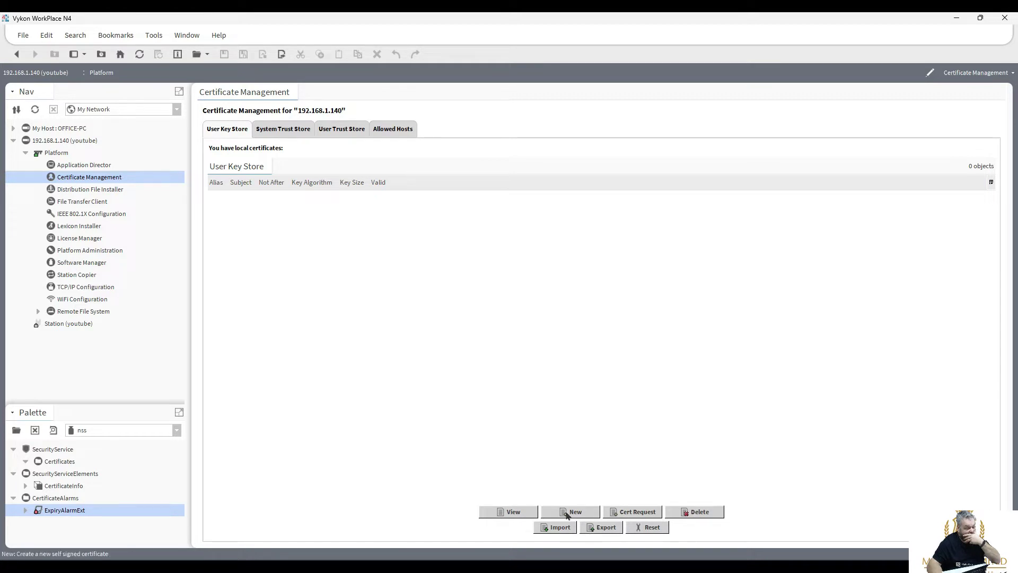
Abandon making a self-signed certificate manually and request a keystore reset instead.
click(567, 512)
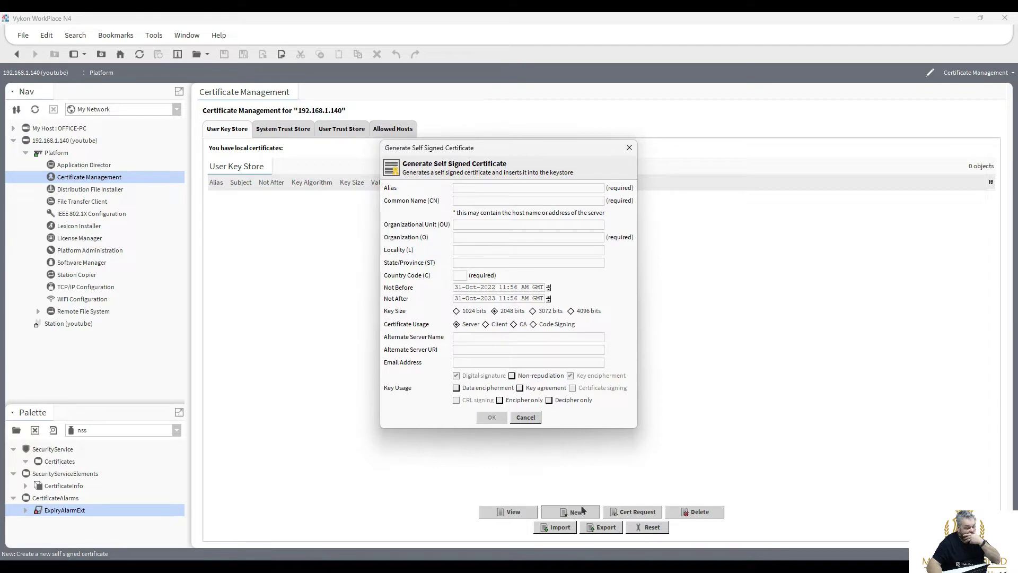
click(527, 417)
click(646, 527)
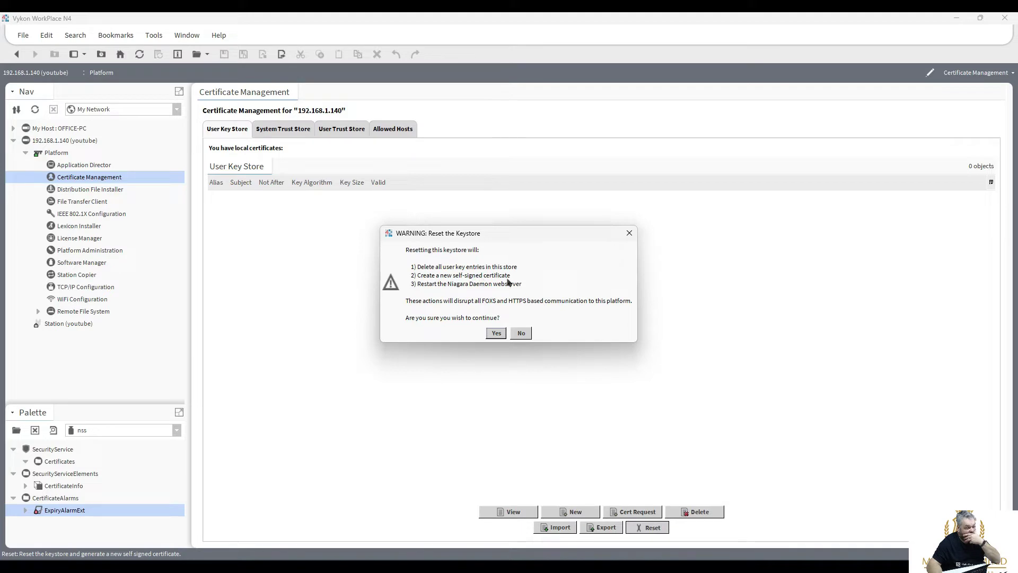
Confirm the keystore reset and reconnect to Platform, which now reports a new key valid until 31 Oct 2023.
click(496, 334)
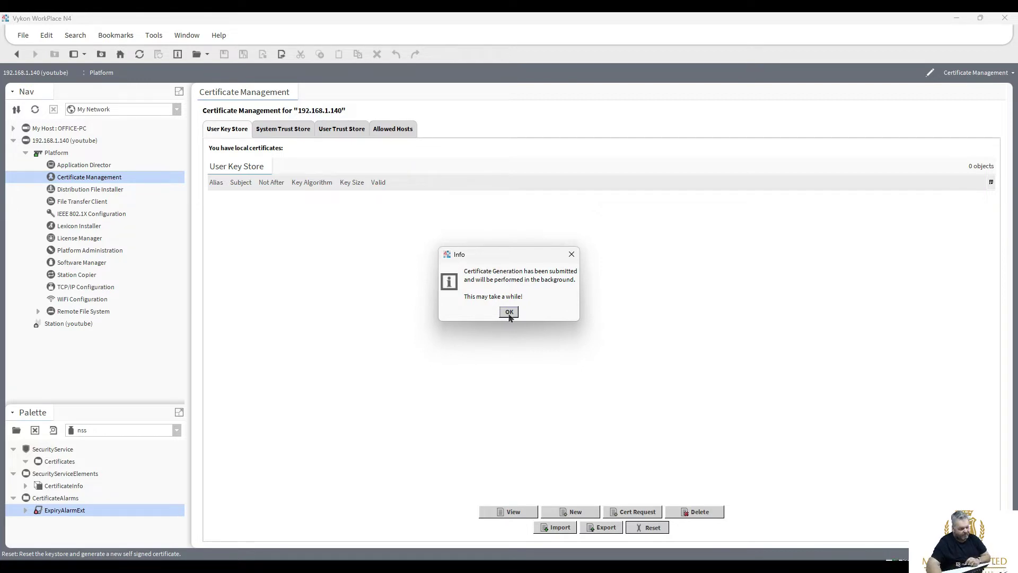
click(508, 312)
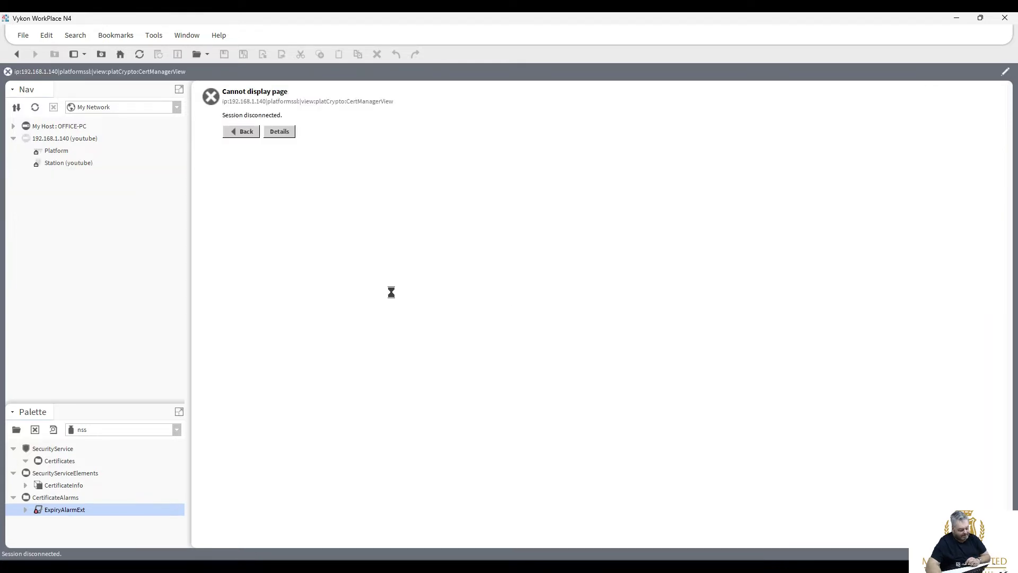
click(46, 151)
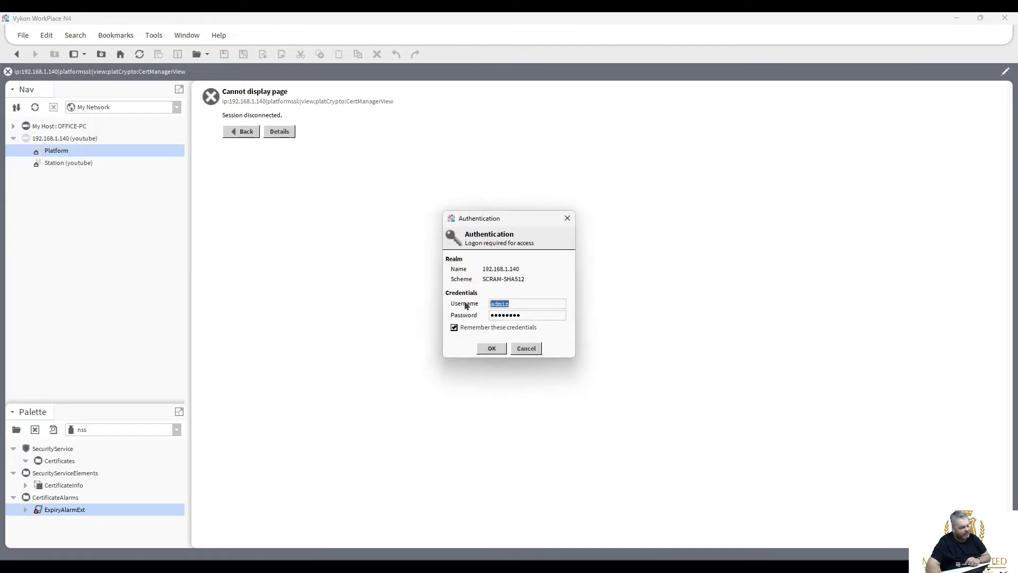
click(492, 348)
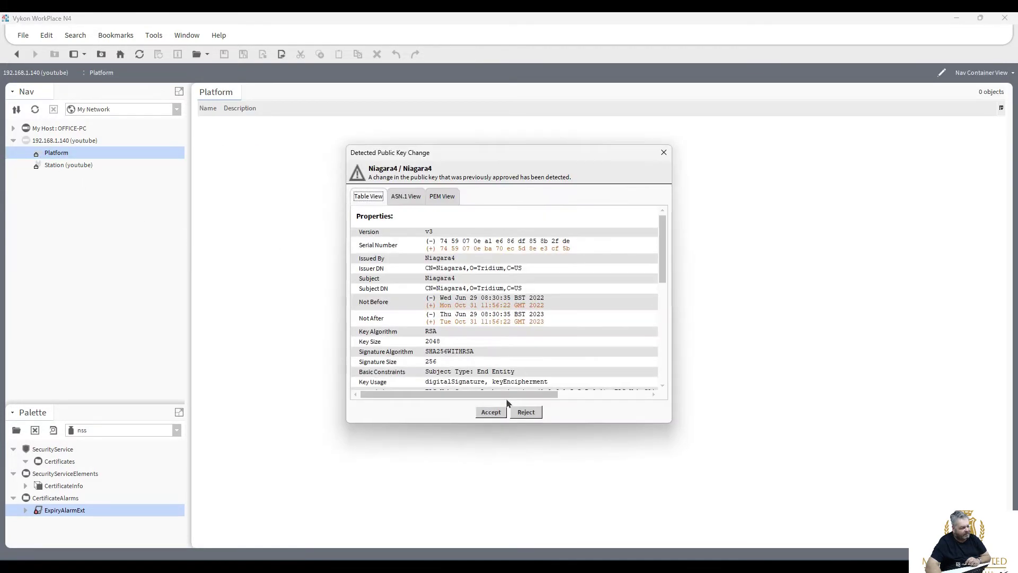
Accept the new tridium certificate, confirm it is valid until 31 Oct 2023, then try the youtube station.
click(495, 412)
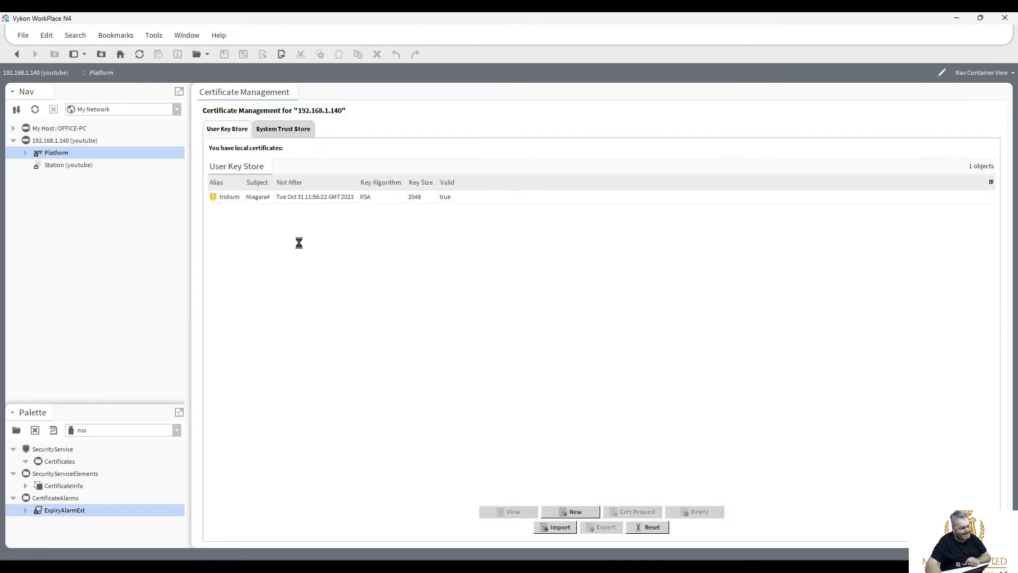
double_click(298, 198)
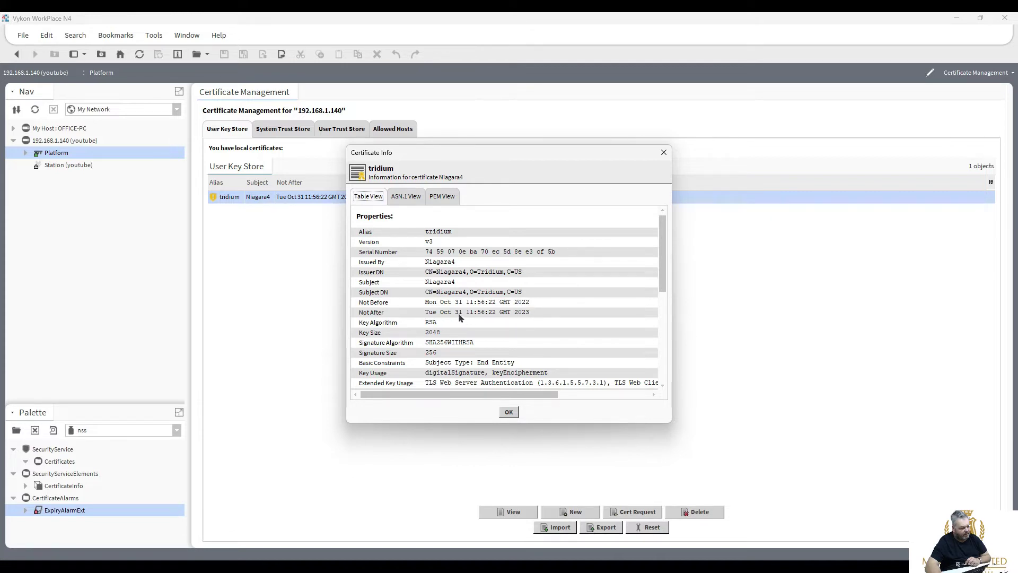
click(509, 413)
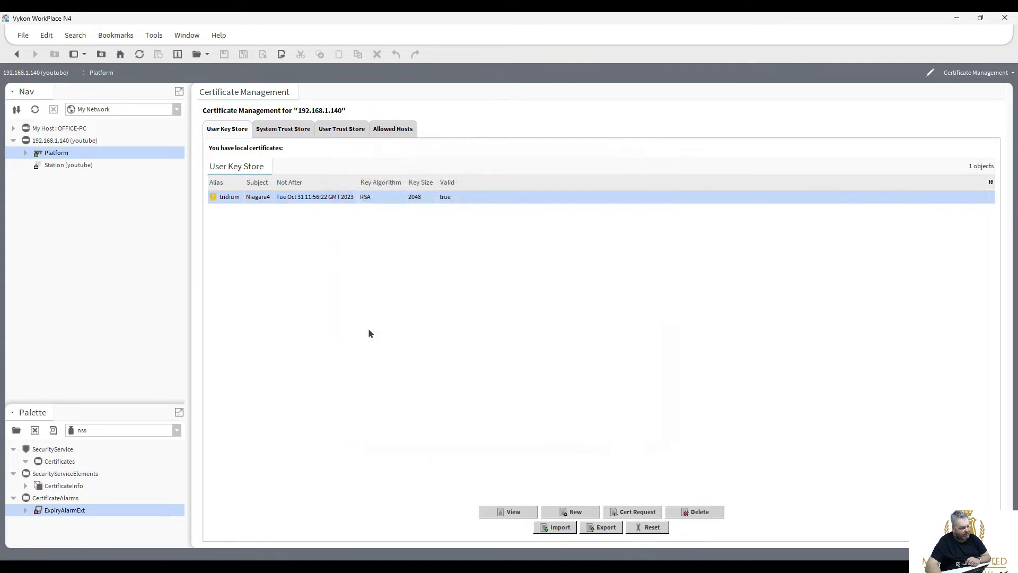
click(68, 167)
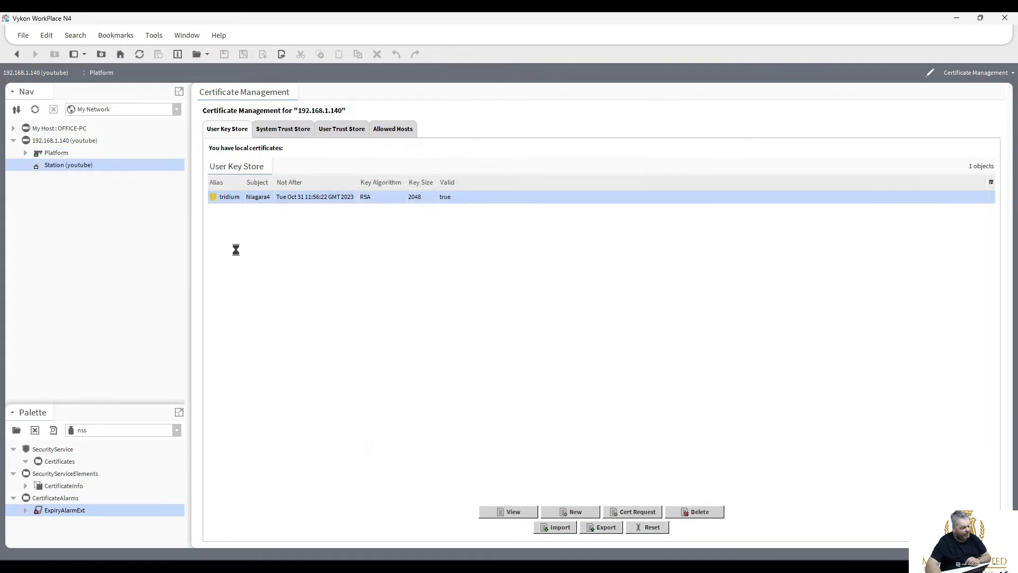
Start the youtube station from Application Director, then open the JACE-8000's Platform Administration page.
double_click(53, 152)
double_click(238, 123)
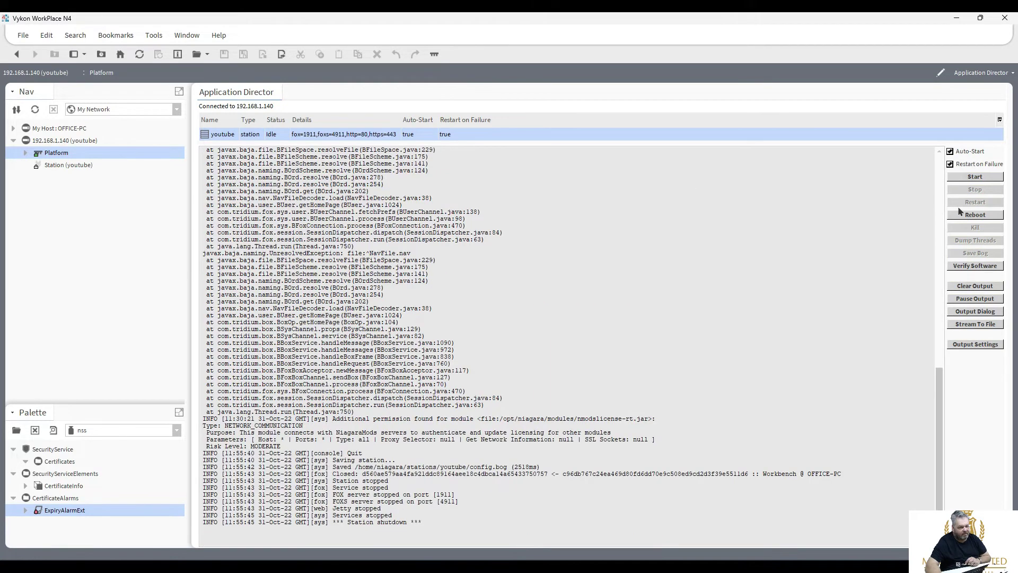
click(975, 177)
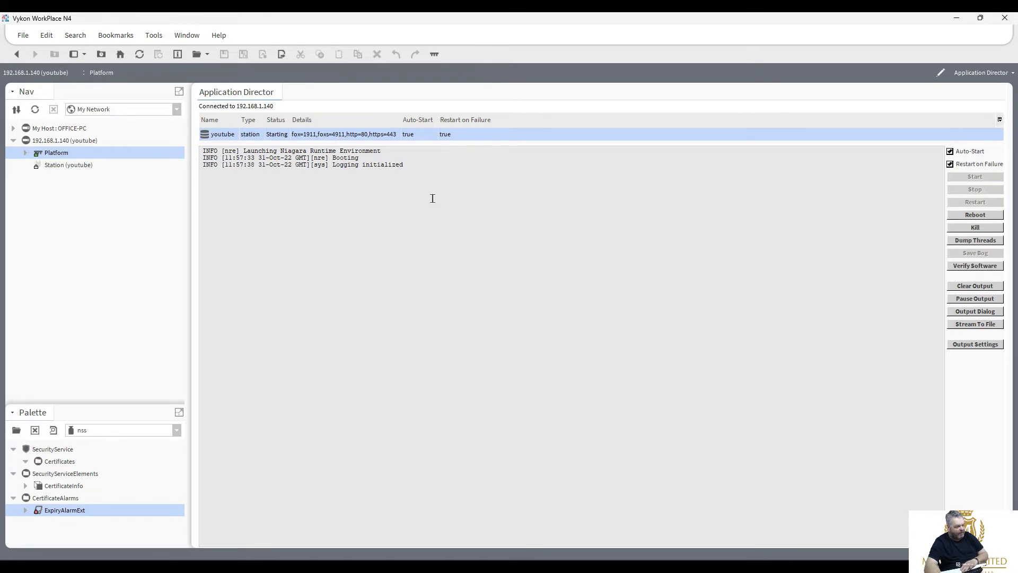
click(25, 152)
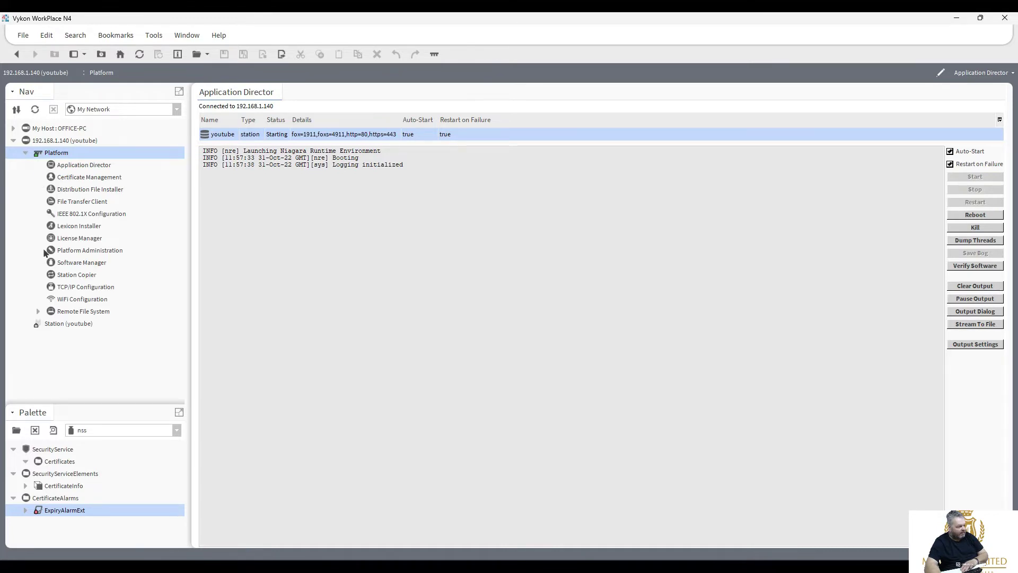
double_click(74, 251)
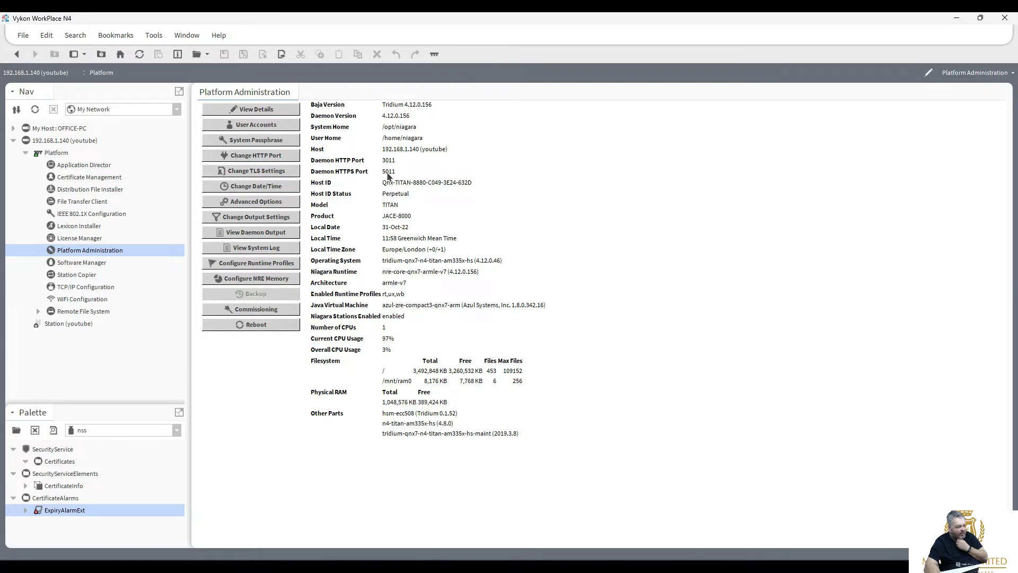
Review the platform TLS settings without changes, then return to Application Director to watch youtube start.
click(260, 171)
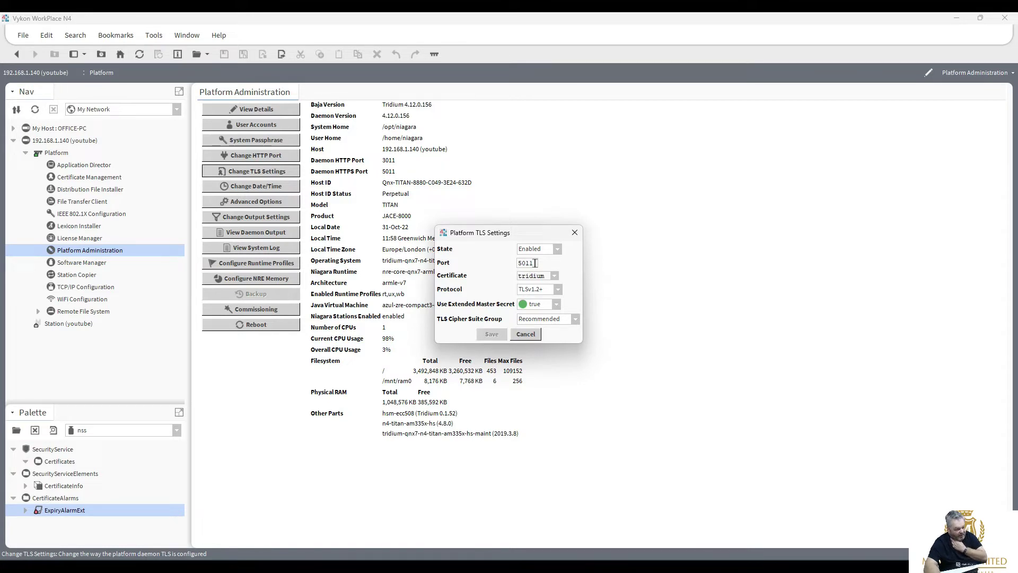
click(524, 333)
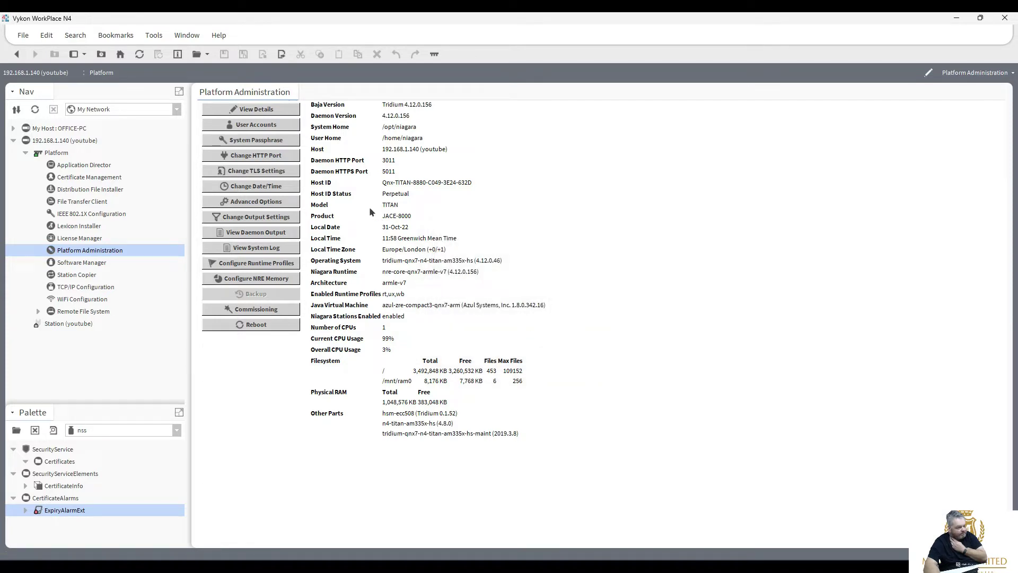
click(74, 166)
double_click(75, 166)
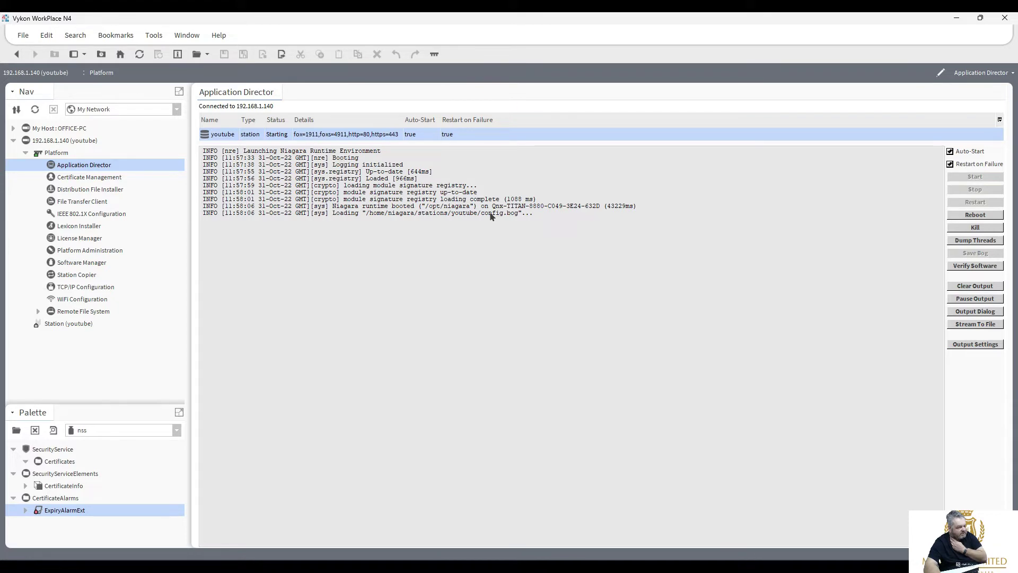
Browse the System Trust Store, User Trust Store and Allowed Hosts lists, then return to Application Director.
double_click(76, 177)
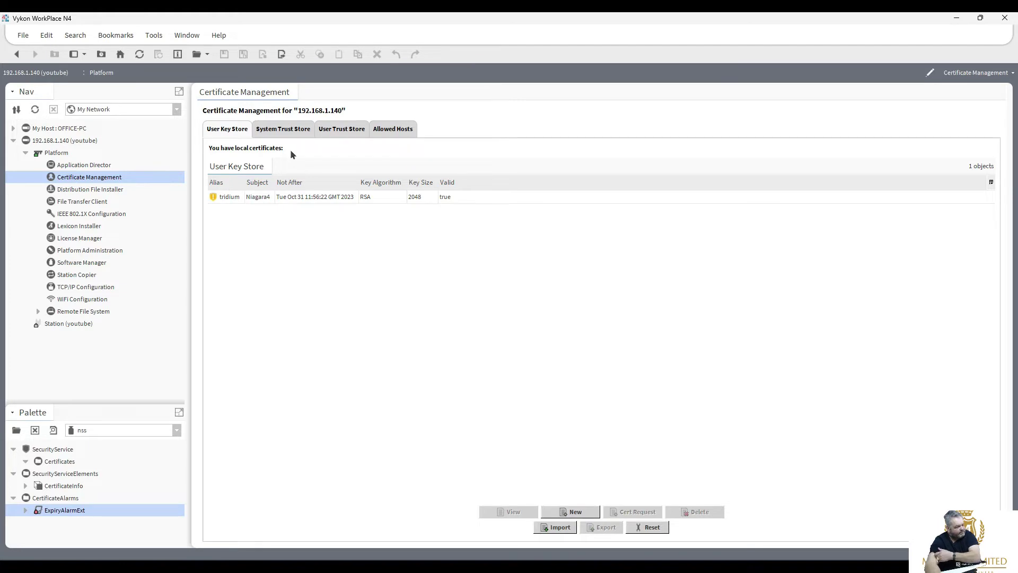
click(286, 132)
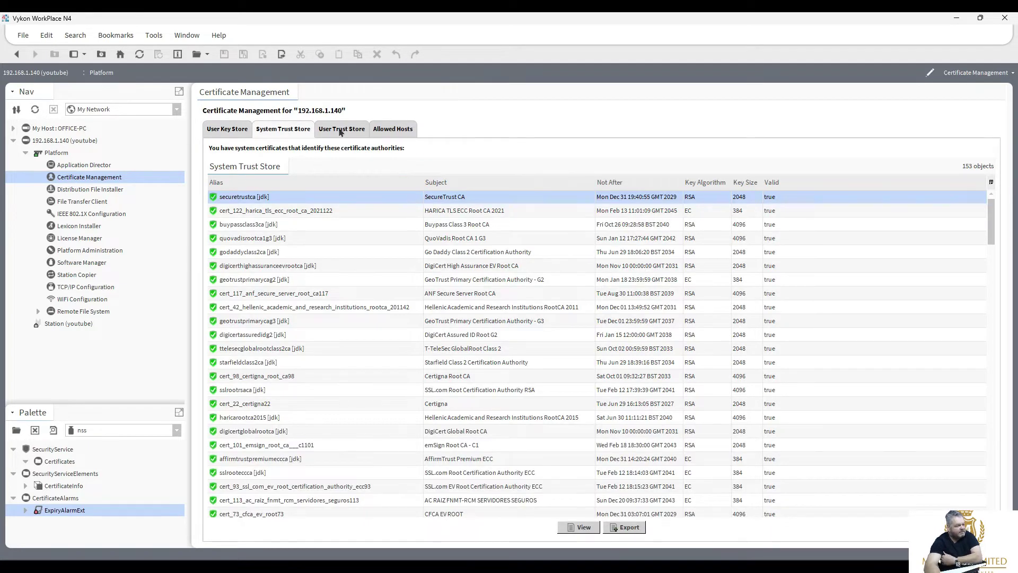
click(342, 132)
click(390, 132)
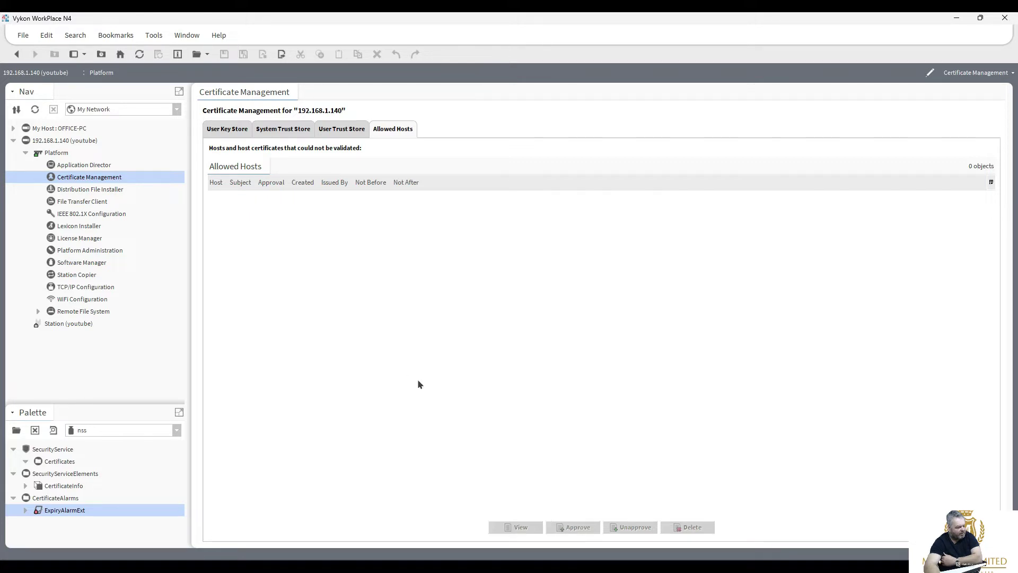
double_click(79, 165)
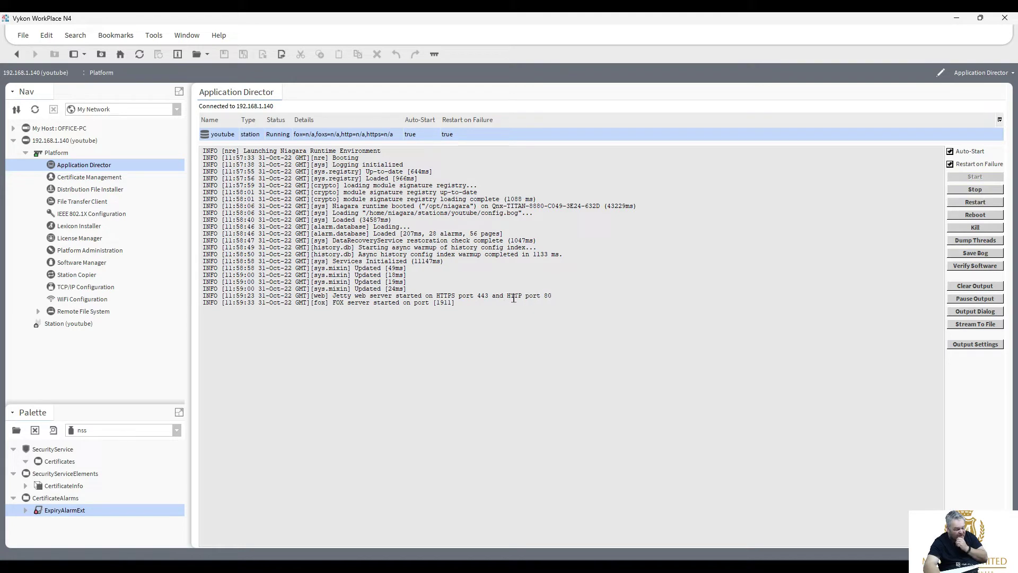
Connect to the youtube station, accepting its certificate and signing in.
double_click(66, 323)
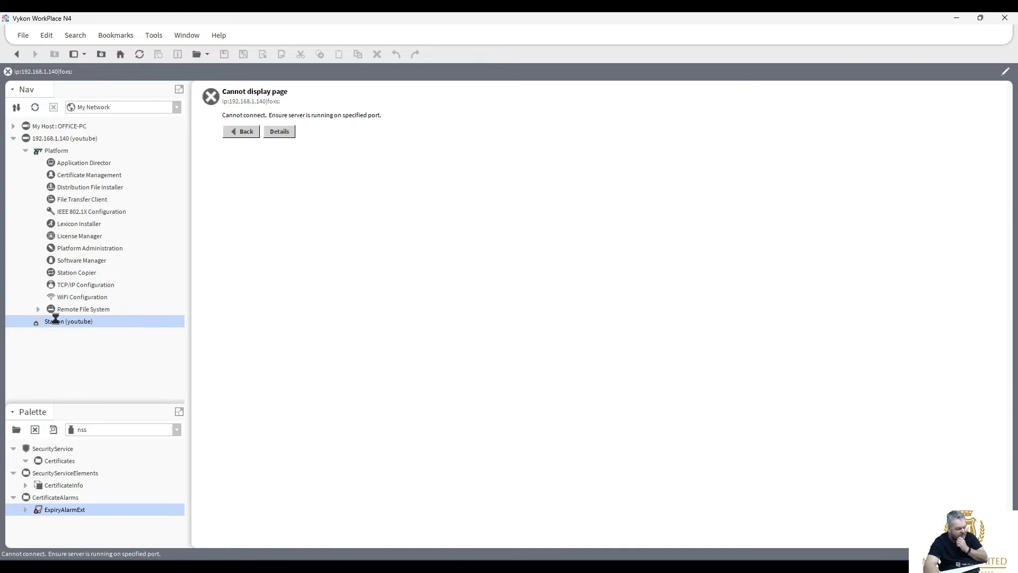
click(493, 413)
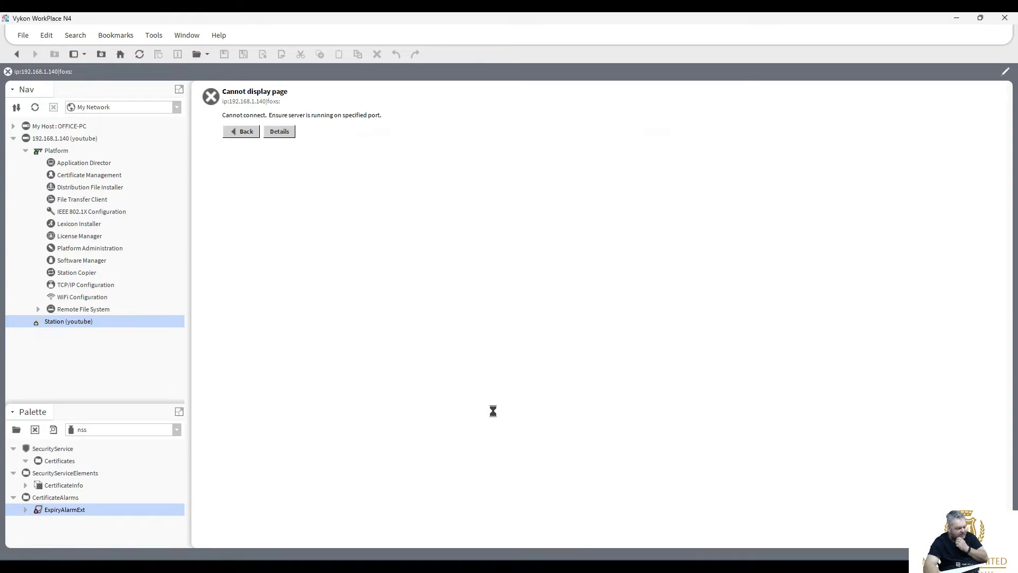
click(491, 353)
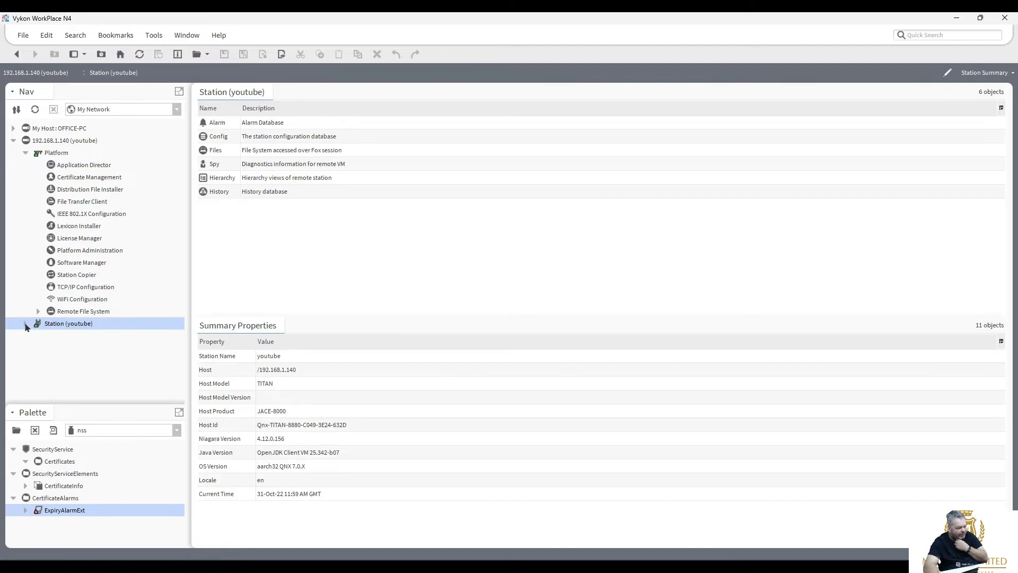
Expand the station's Config > Services and open the SecurityService dashboard.
click(25, 323)
click(38, 348)
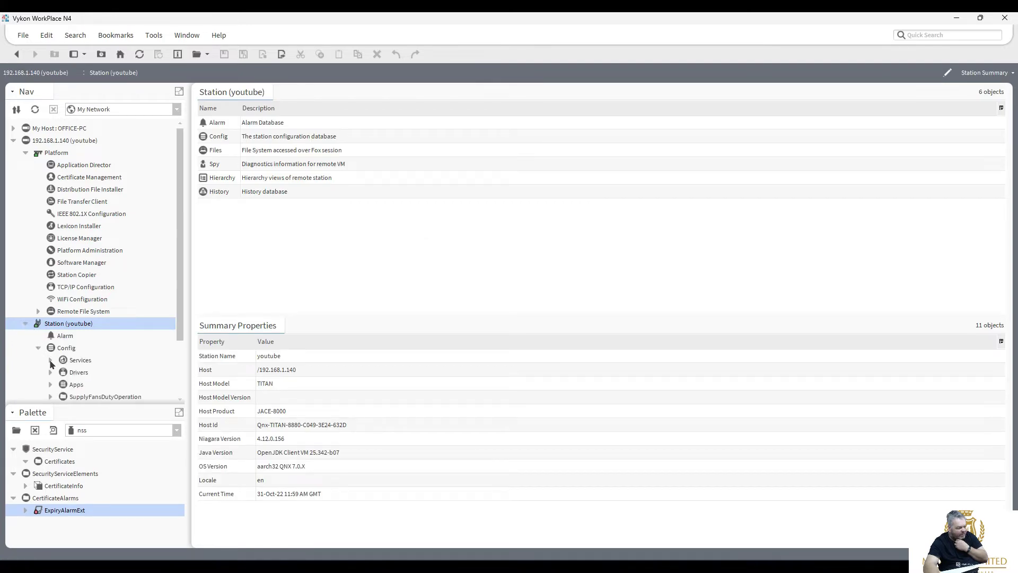
click(50, 360)
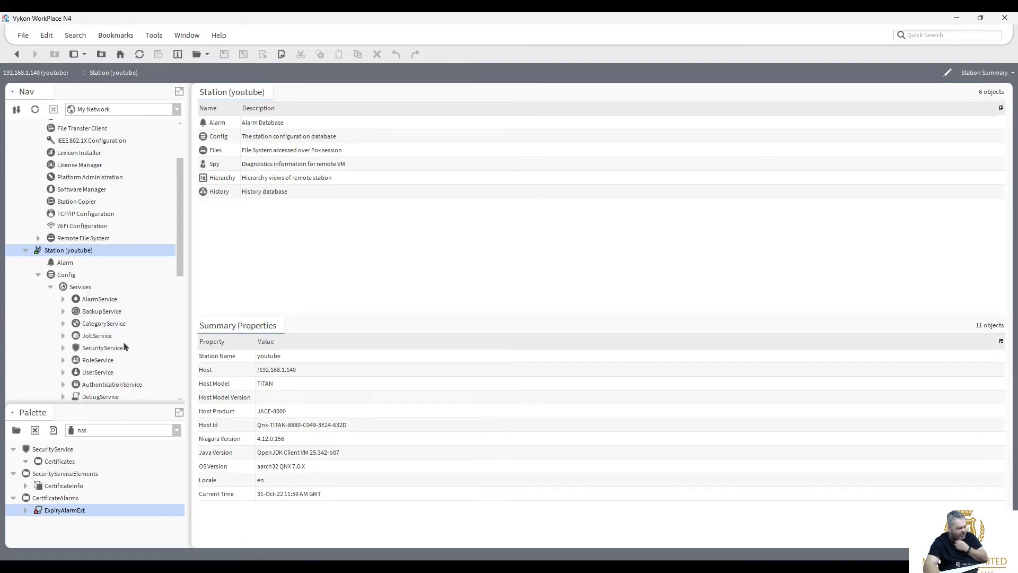
double_click(104, 348)
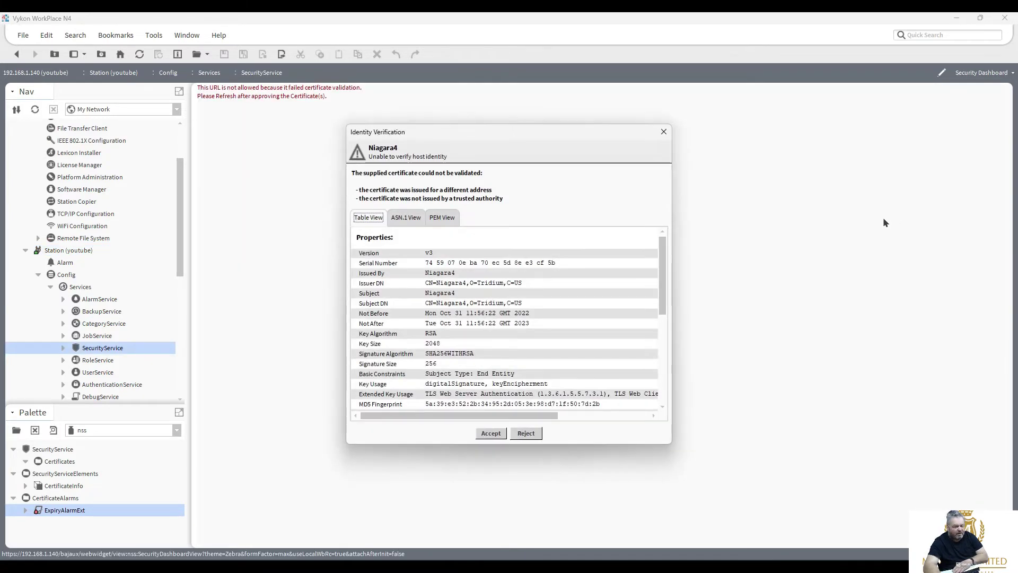
Accept the station certificate identity and refresh the Security Dashboard to show its 46 features.
click(492, 433)
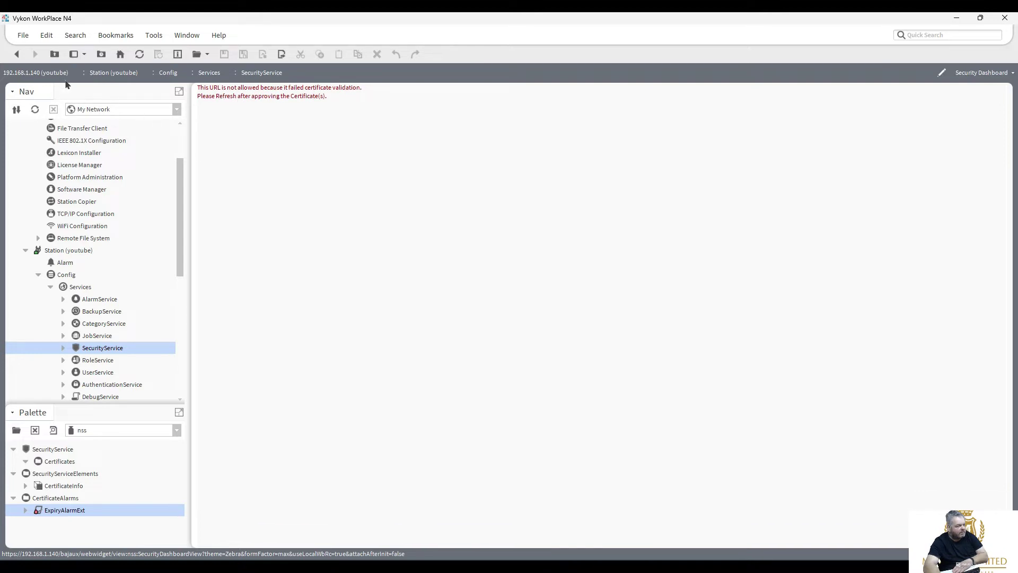
click(139, 54)
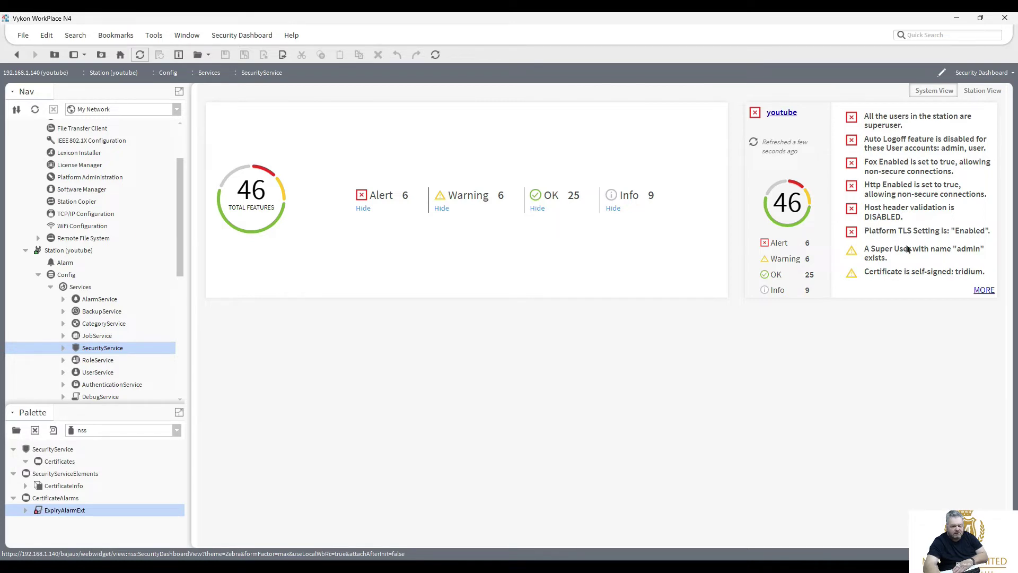
click(984, 290)
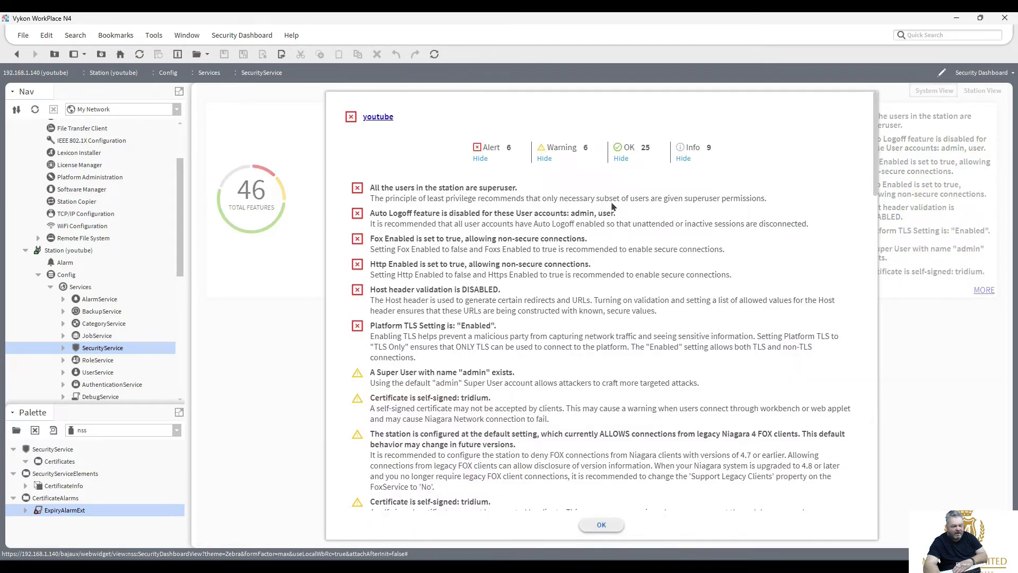
drag(371, 263, 601, 263)
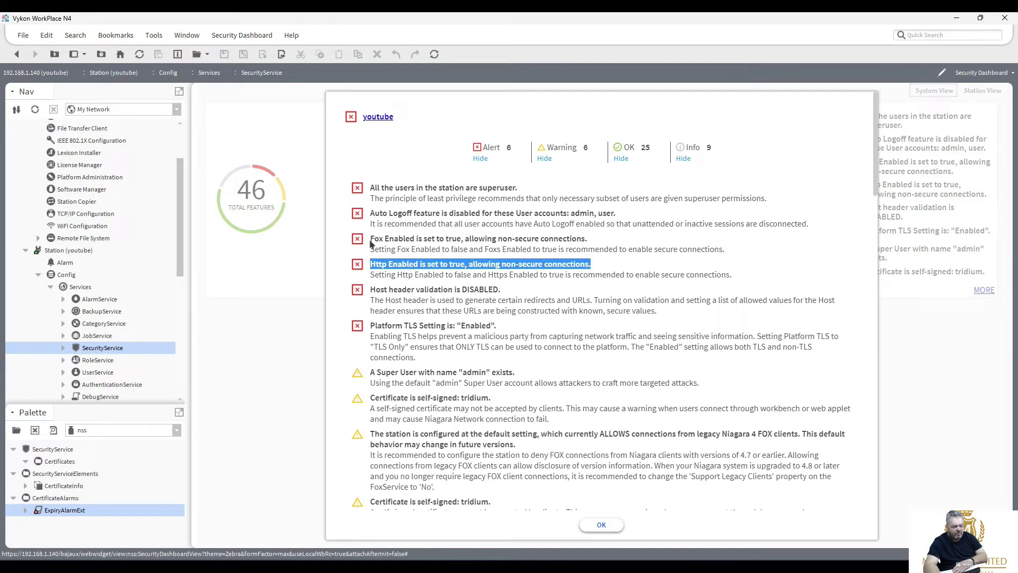
drag(372, 238, 602, 243)
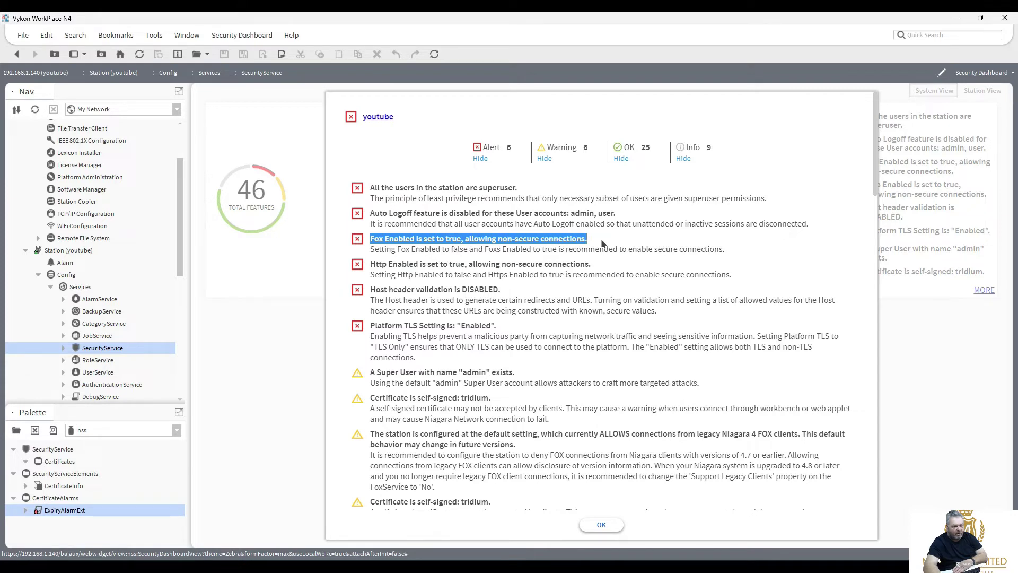
click(602, 525)
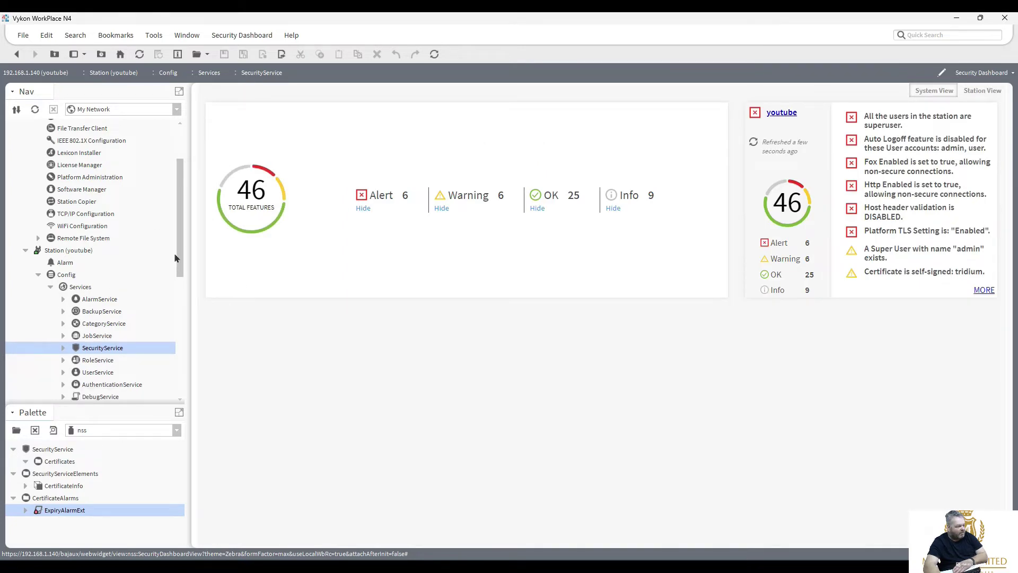
scroll(184, 268, down, 2)
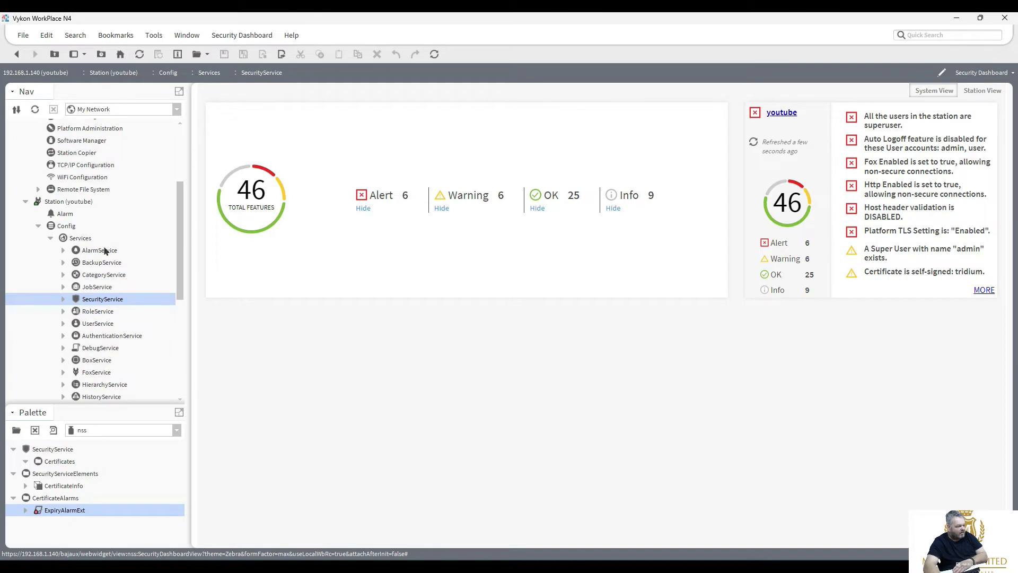
In FoxService, set Foxs Only to true and Fox Enabled to false, and save.
click(98, 373)
double_click(98, 373)
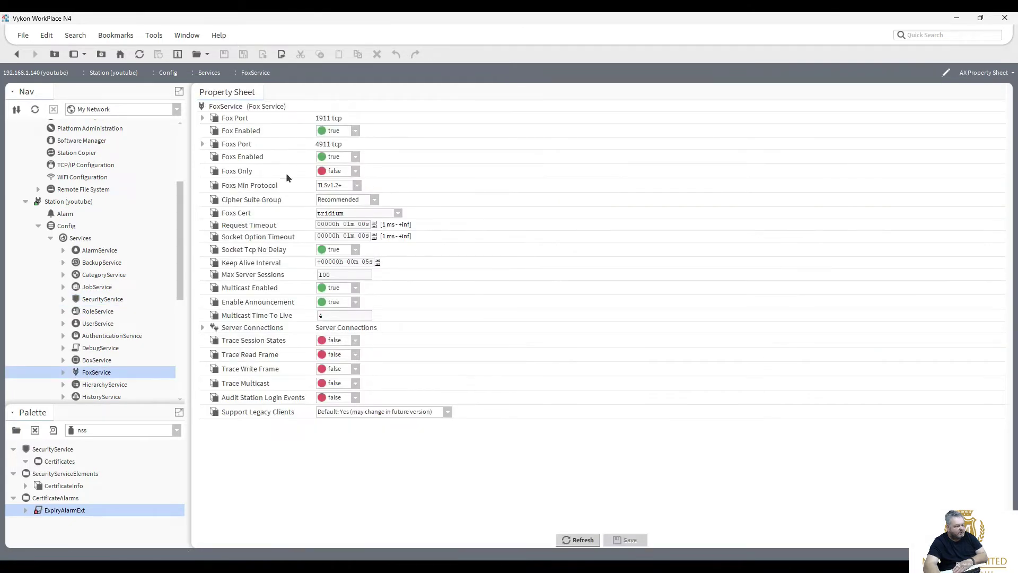
click(355, 171)
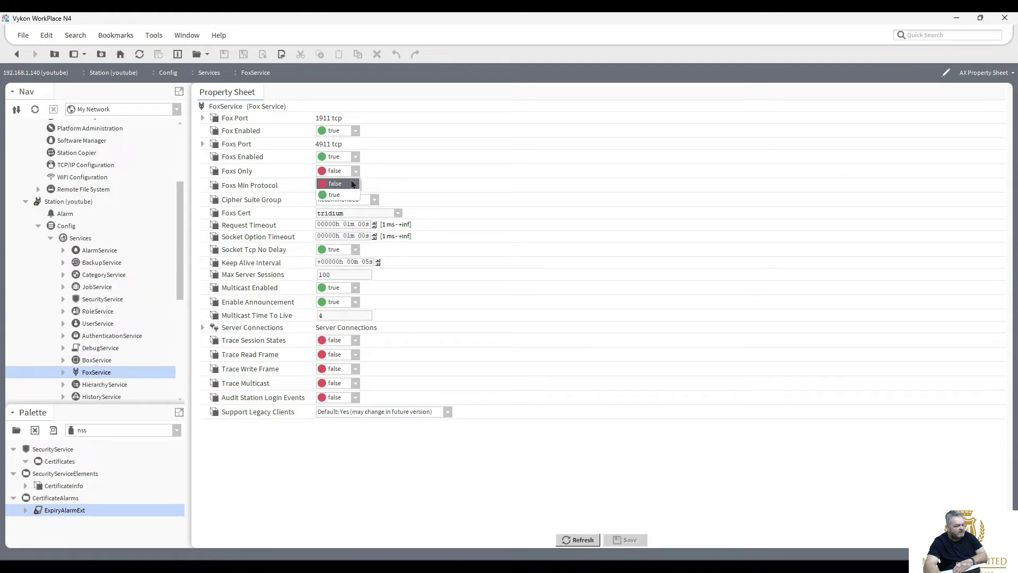
click(337, 195)
click(355, 131)
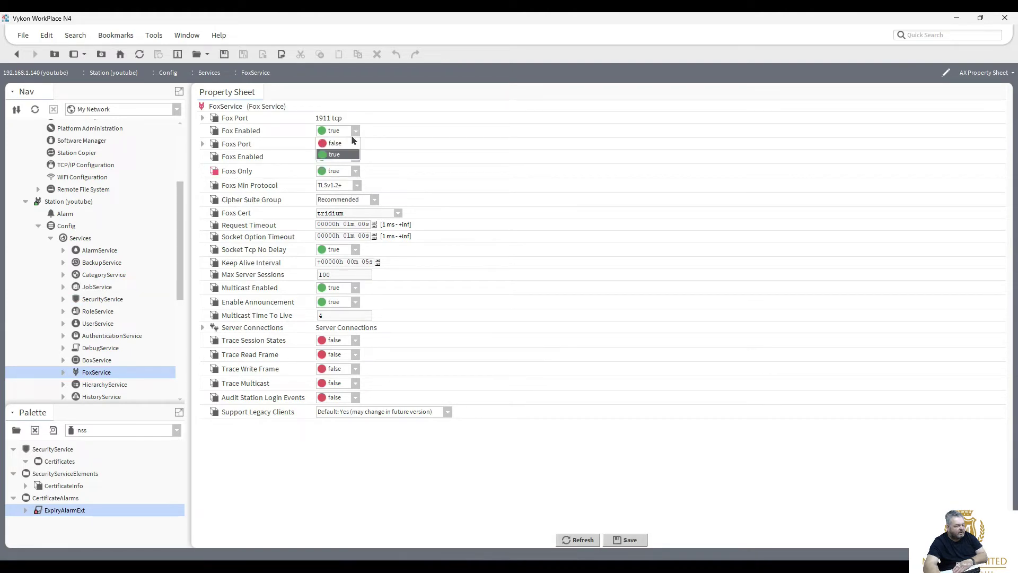
click(337, 143)
click(629, 539)
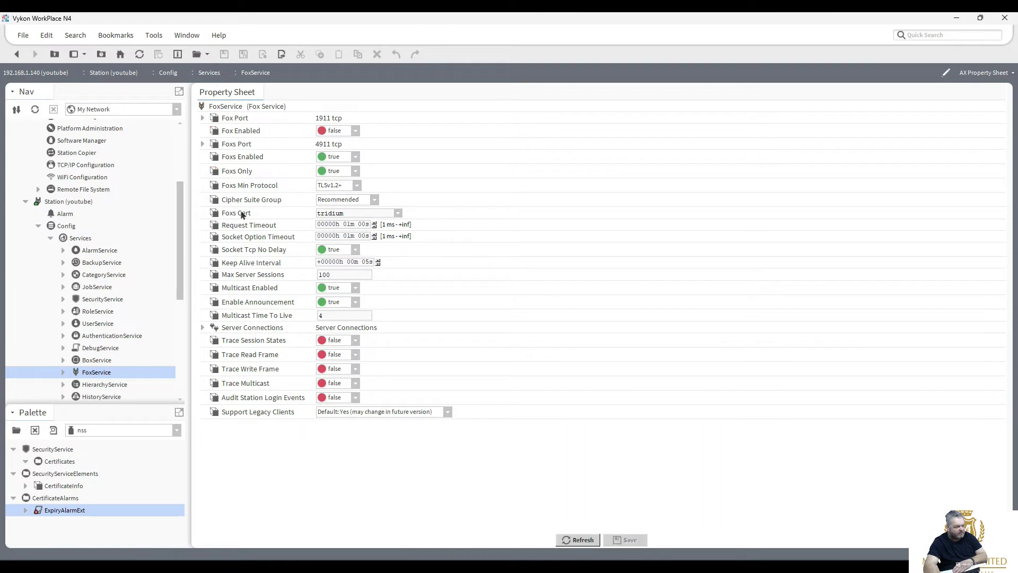
In WebService, set Http Enabled false and Https Only true, save, then reopen the Security Dashboard.
drag(181, 255, 173, 322)
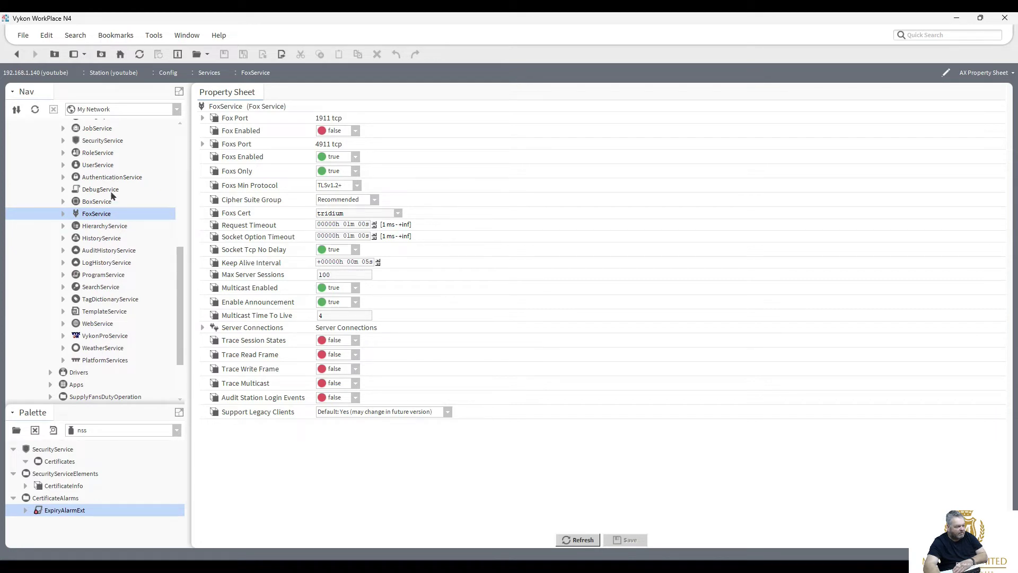
click(99, 324)
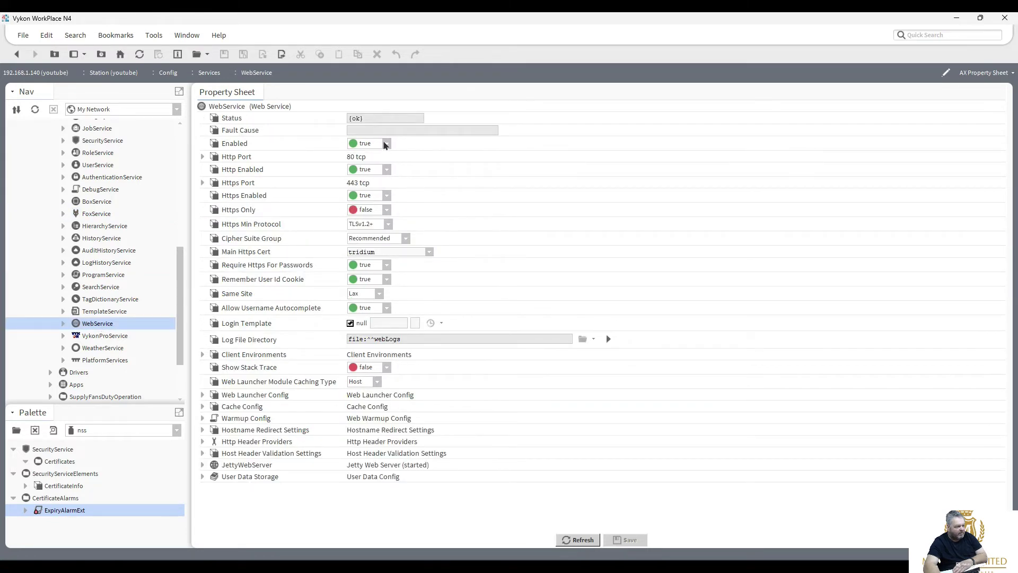
click(387, 144)
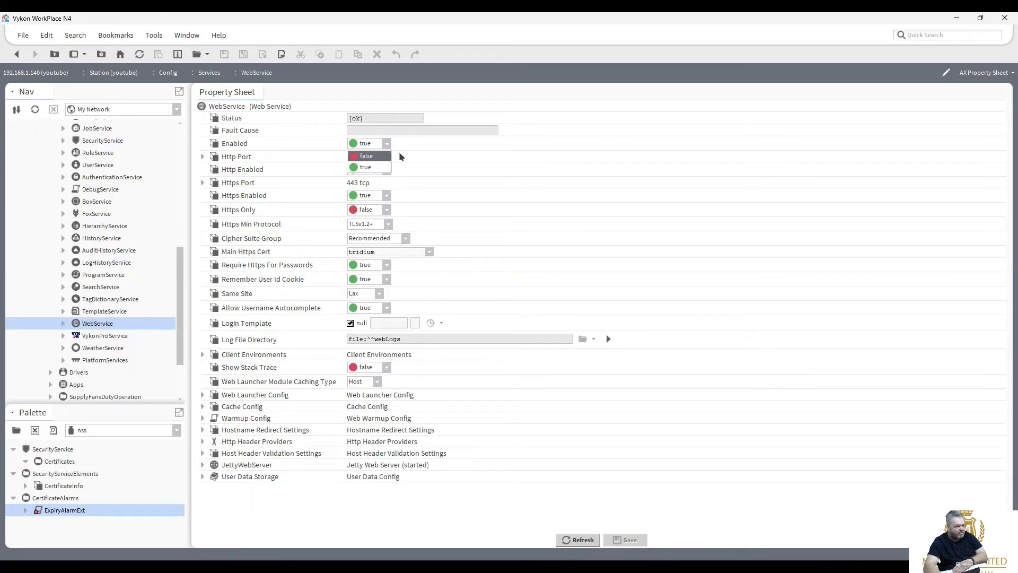
click(414, 155)
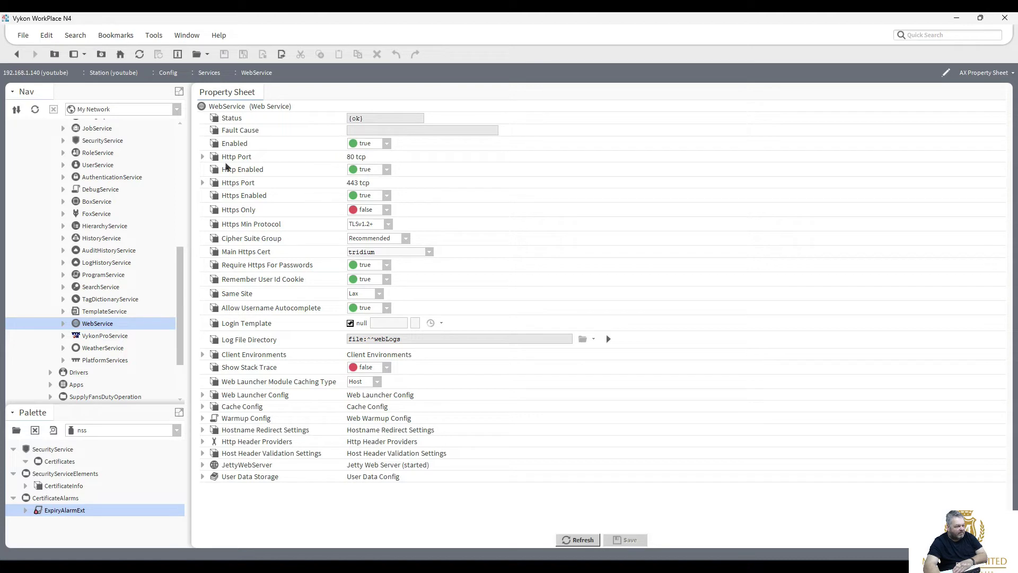
click(387, 170)
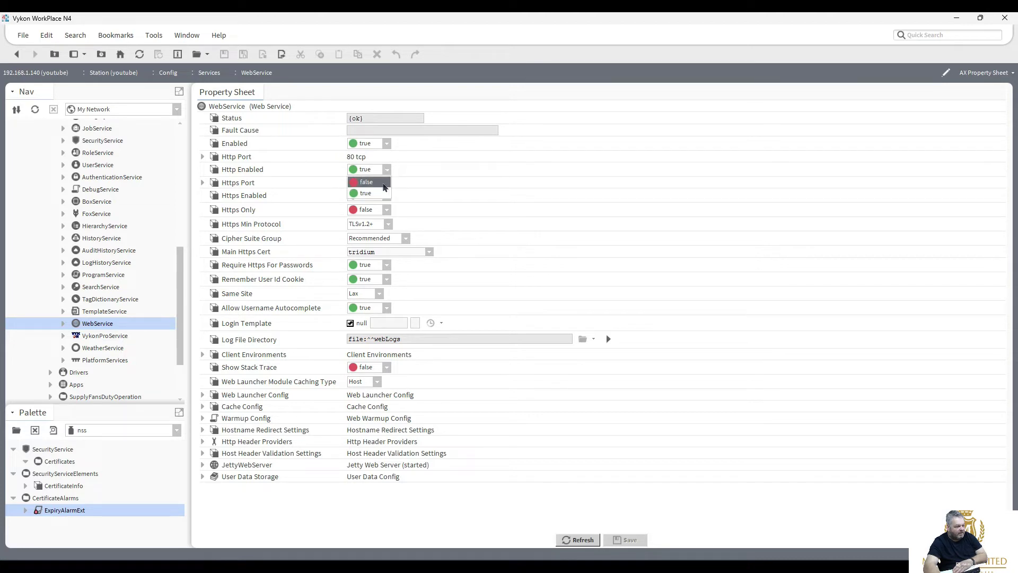
click(385, 182)
click(388, 214)
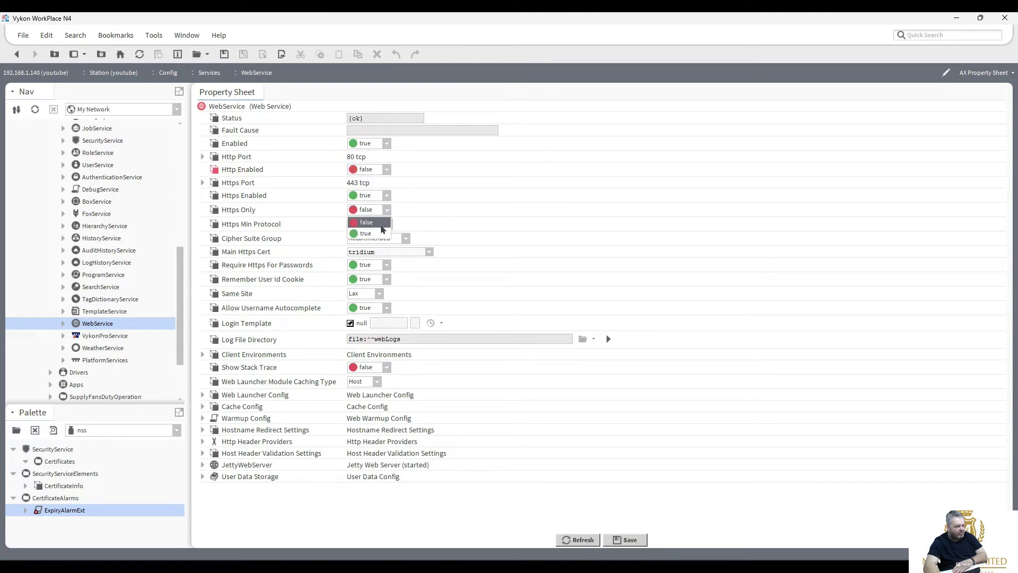
click(382, 235)
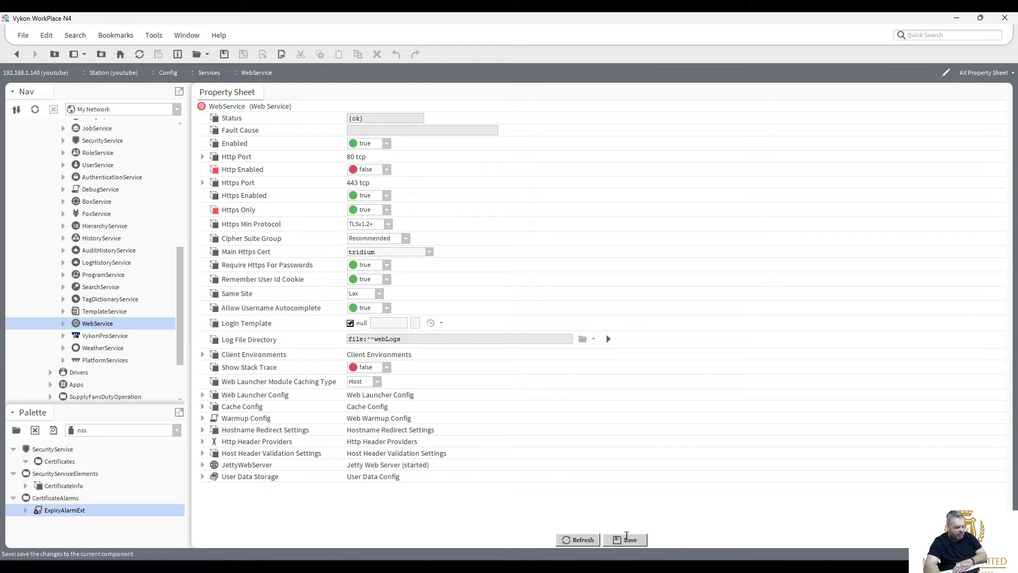
click(629, 539)
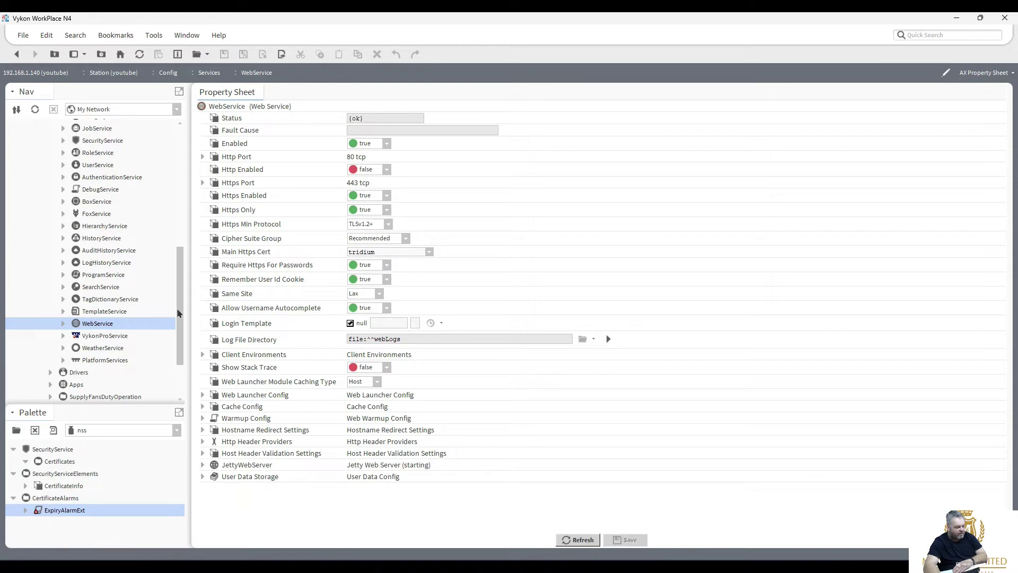
scroll(176, 286, up, 5)
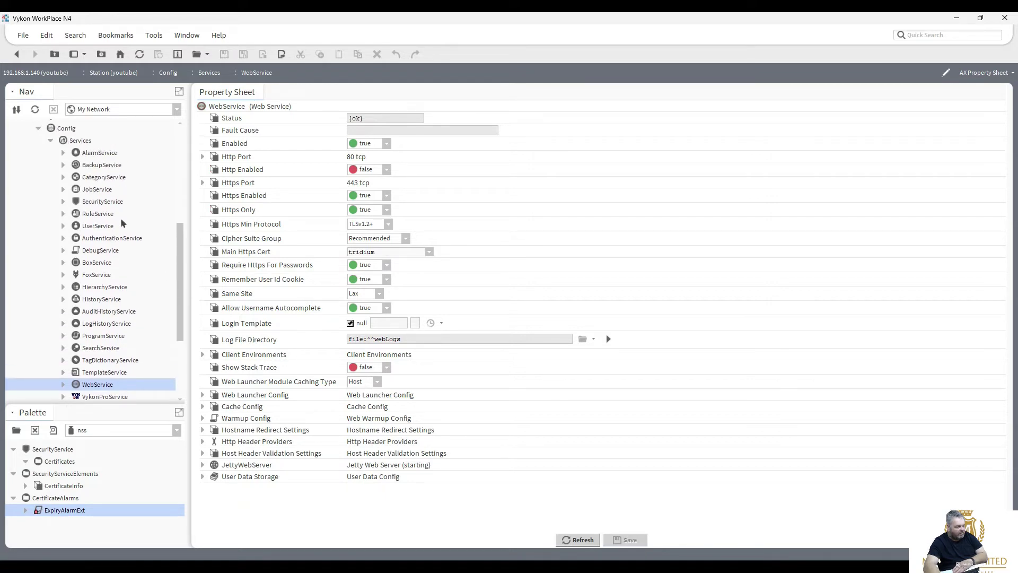
double_click(102, 201)
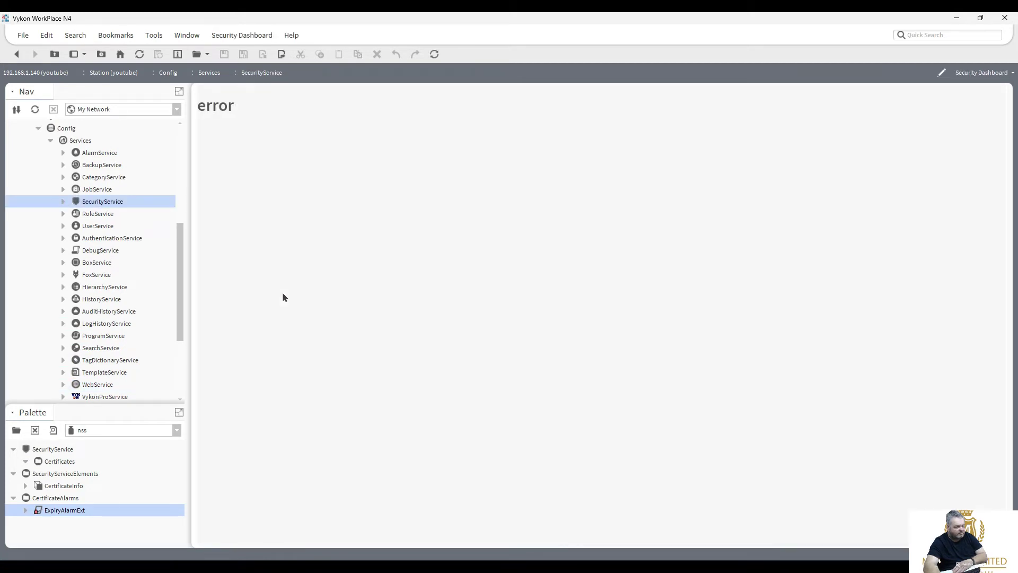
Refresh the Security Dashboard to see 4 alerts and 27 OK, then select WebService.
click(139, 55)
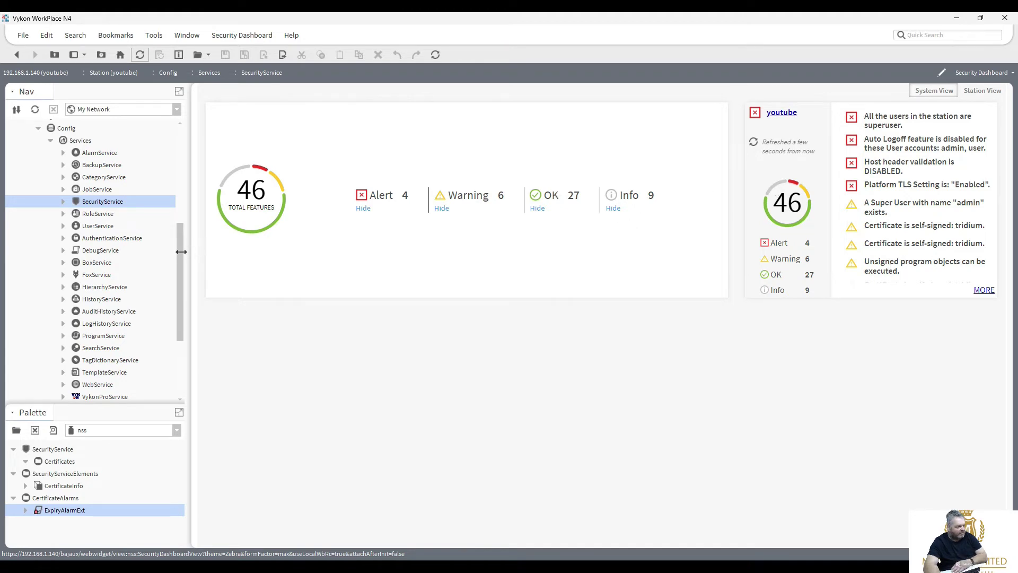
drag(178, 254, 180, 242)
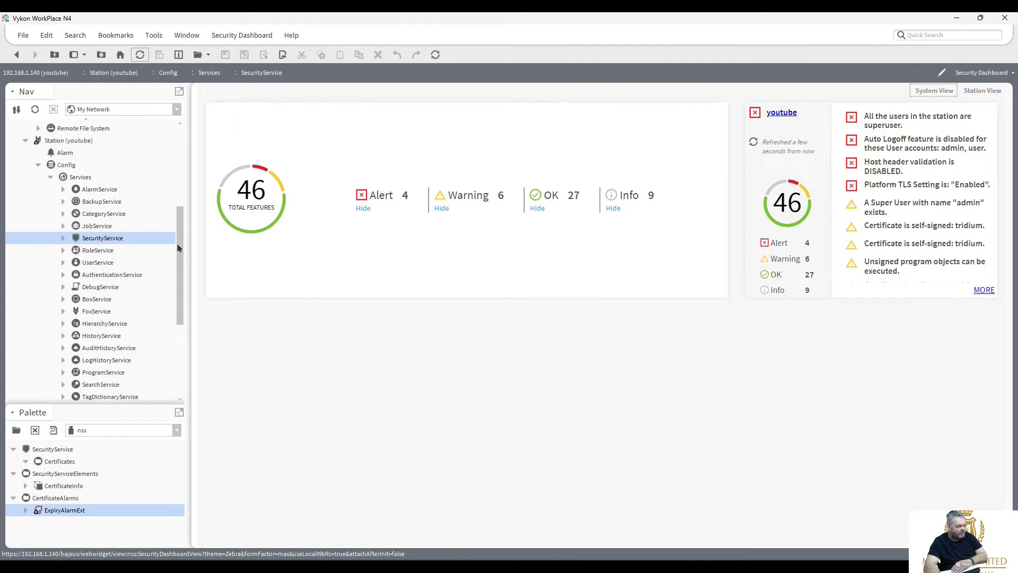
drag(178, 248, 180, 294)
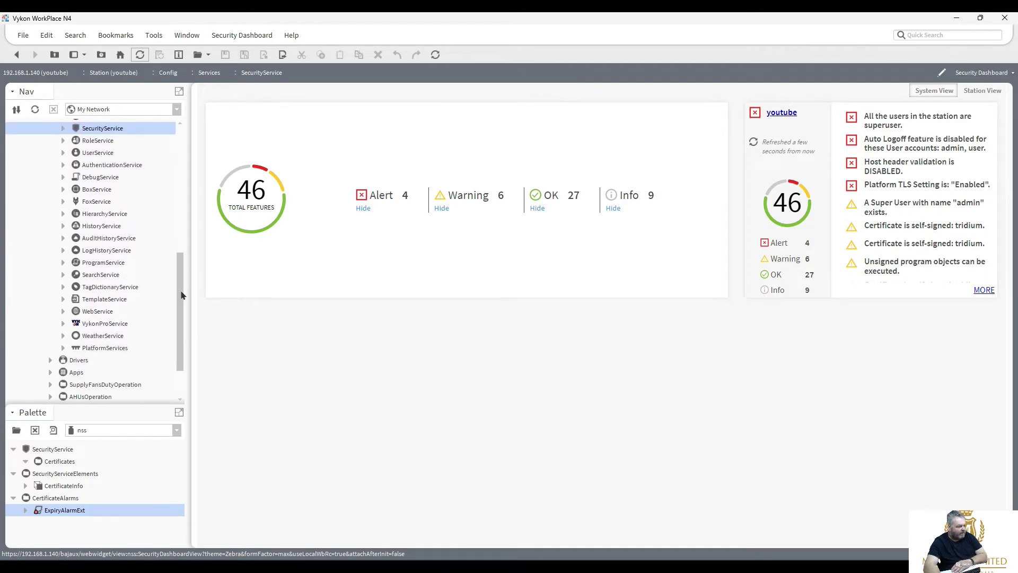
click(103, 313)
In WebService, restore Http Enabled to true and Https Only to false, and save.
double_click(102, 313)
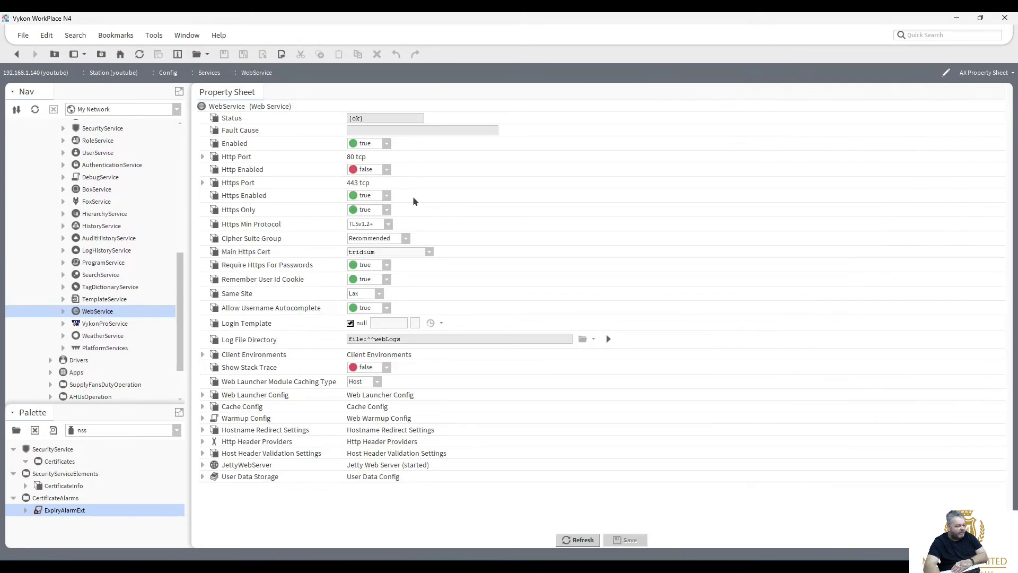
click(387, 170)
click(379, 192)
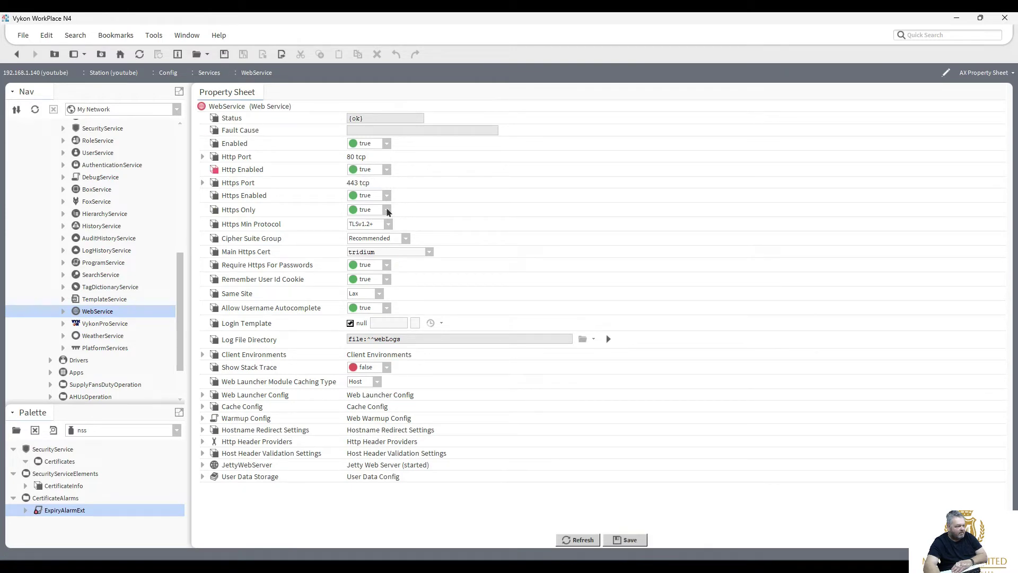
click(386, 211)
click(383, 231)
click(628, 539)
In FoxService, restore Fox Enabled to true and Foxs Only to false, and save.
drag(179, 297, 178, 282)
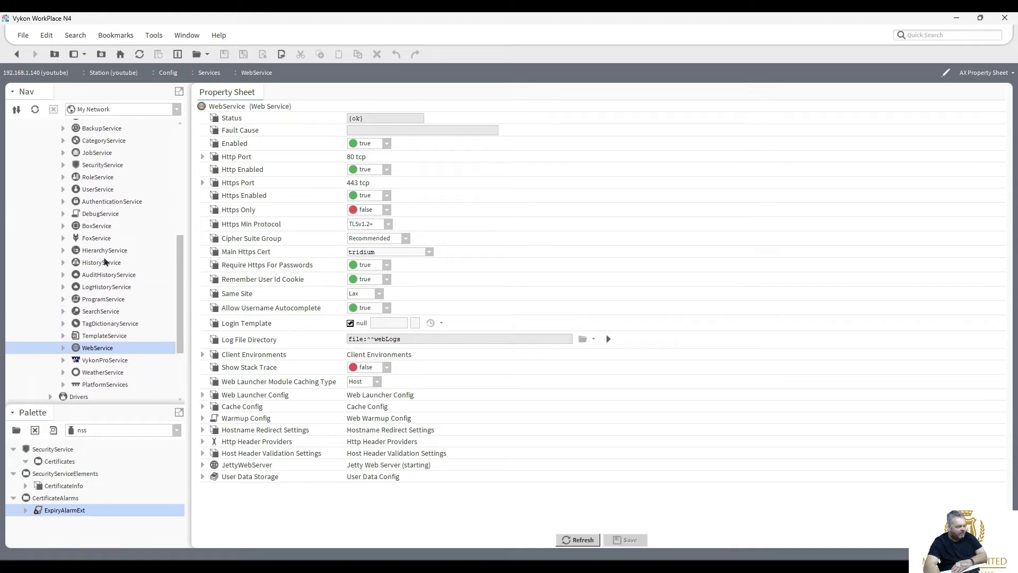
double_click(100, 242)
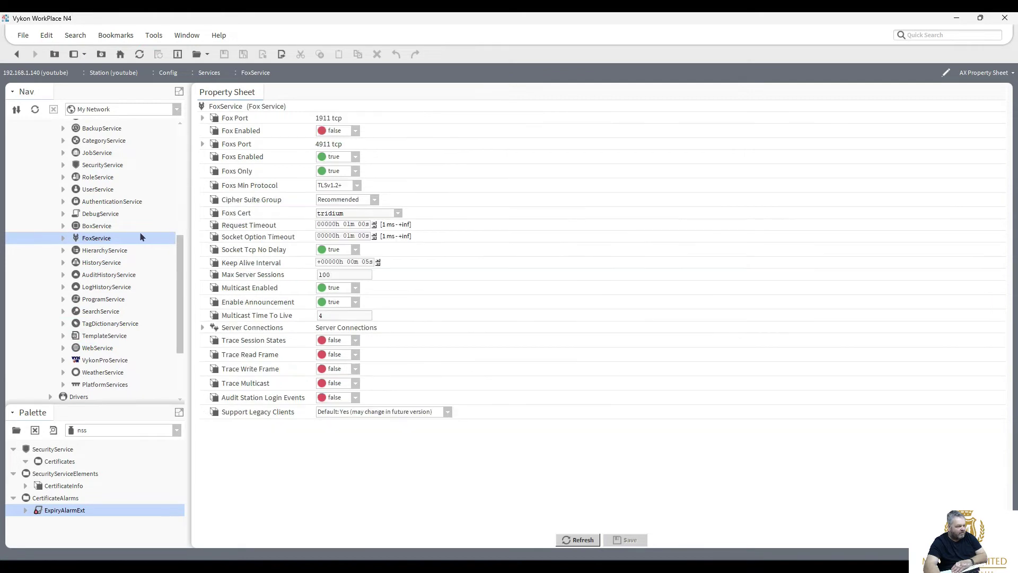
click(355, 135)
click(351, 155)
click(355, 170)
click(334, 184)
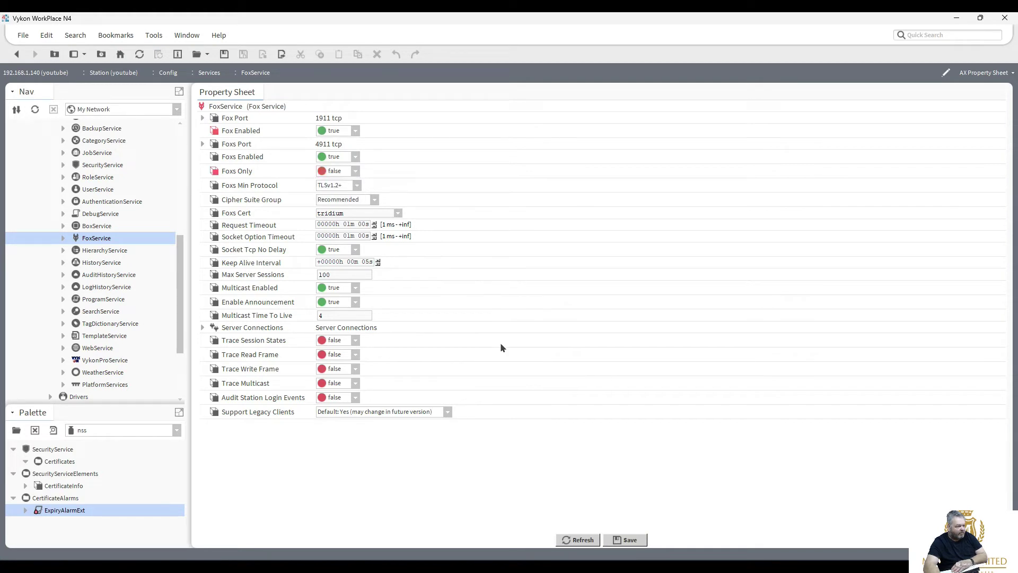
click(625, 539)
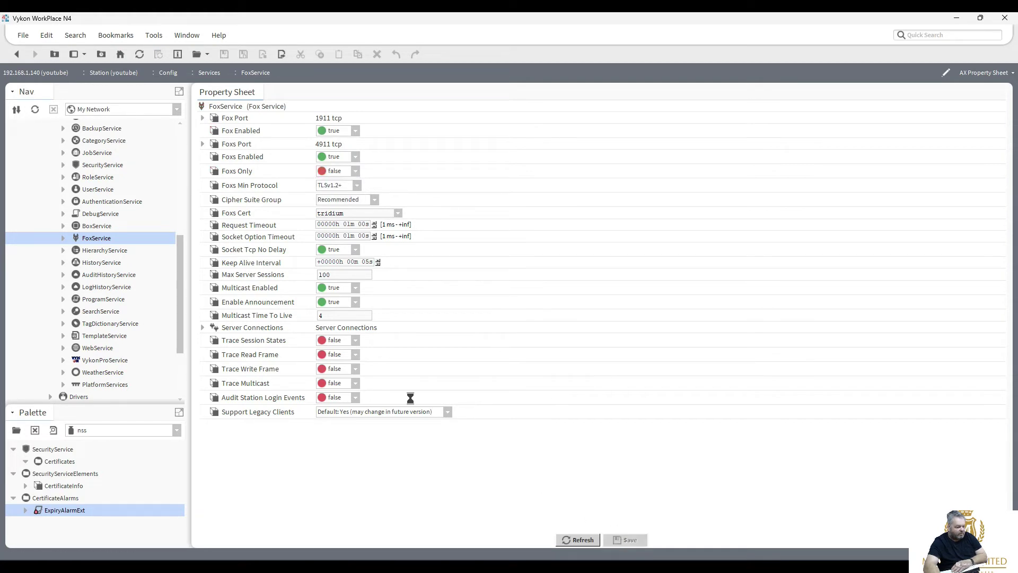
drag(176, 284, 183, 202)
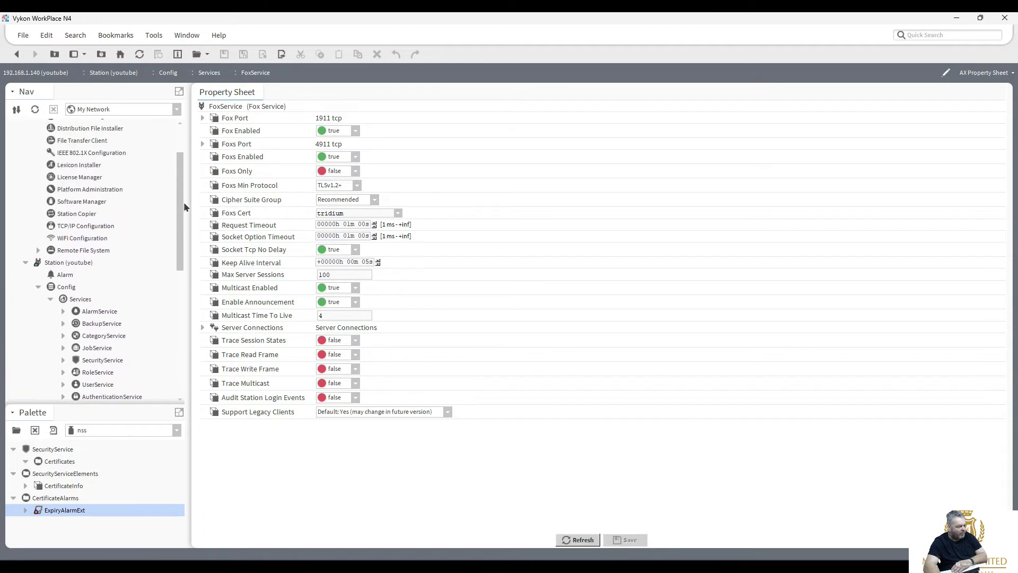
click(59, 263)
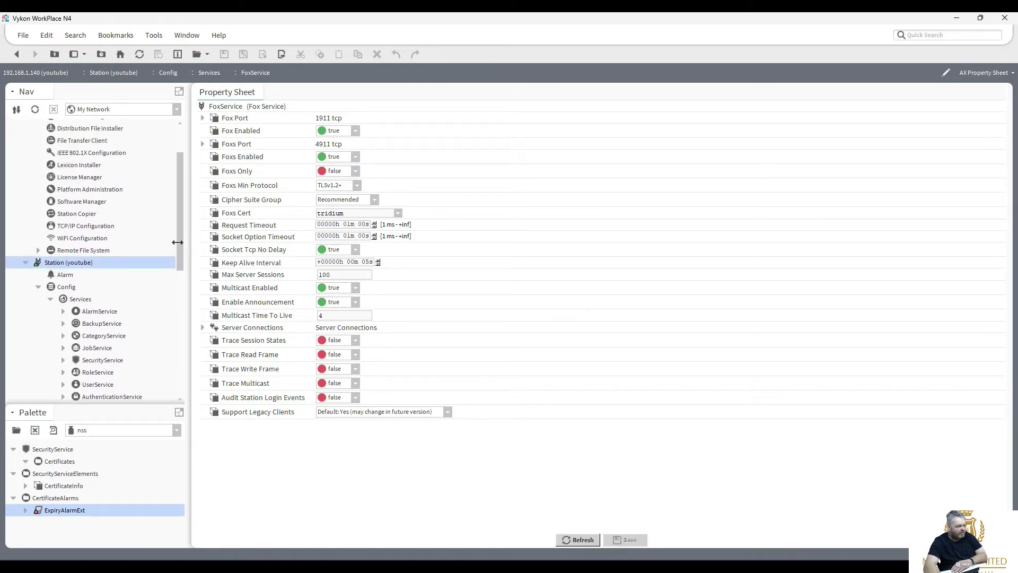
drag(181, 241, 185, 323)
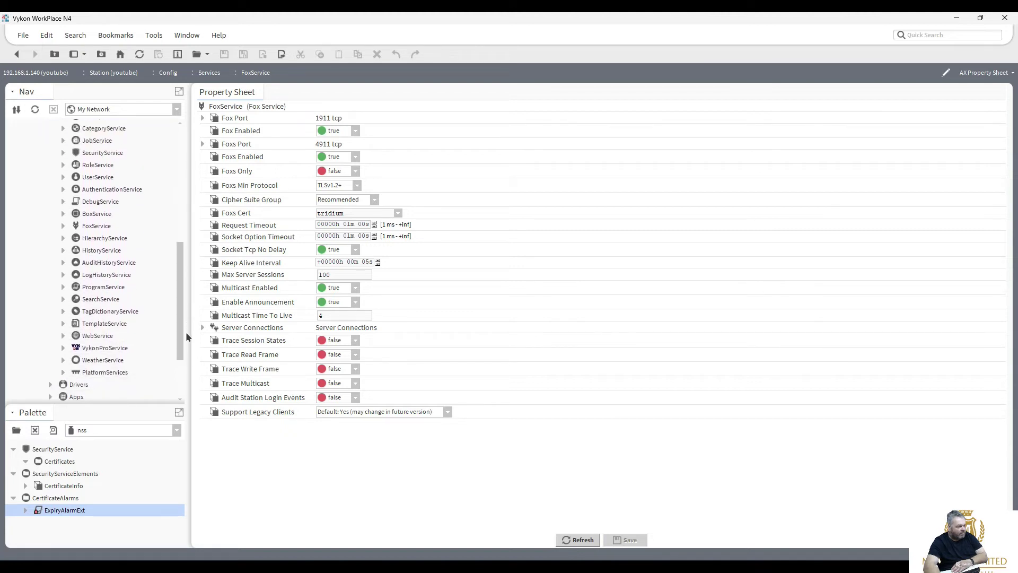
Open the tridium certificate under SecurityService > Certificates and check its 364-day expiry.
click(64, 153)
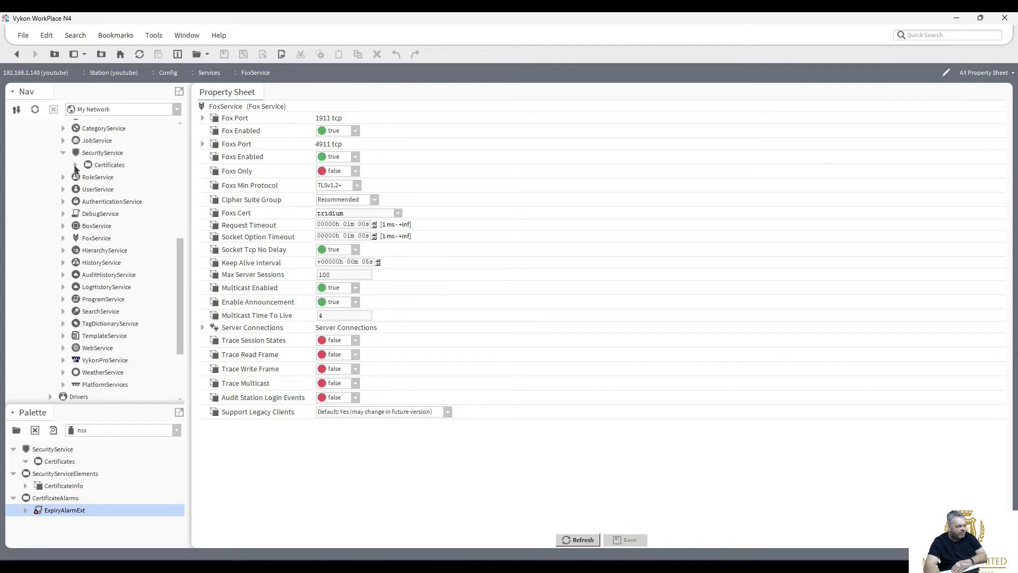
click(76, 166)
click(89, 177)
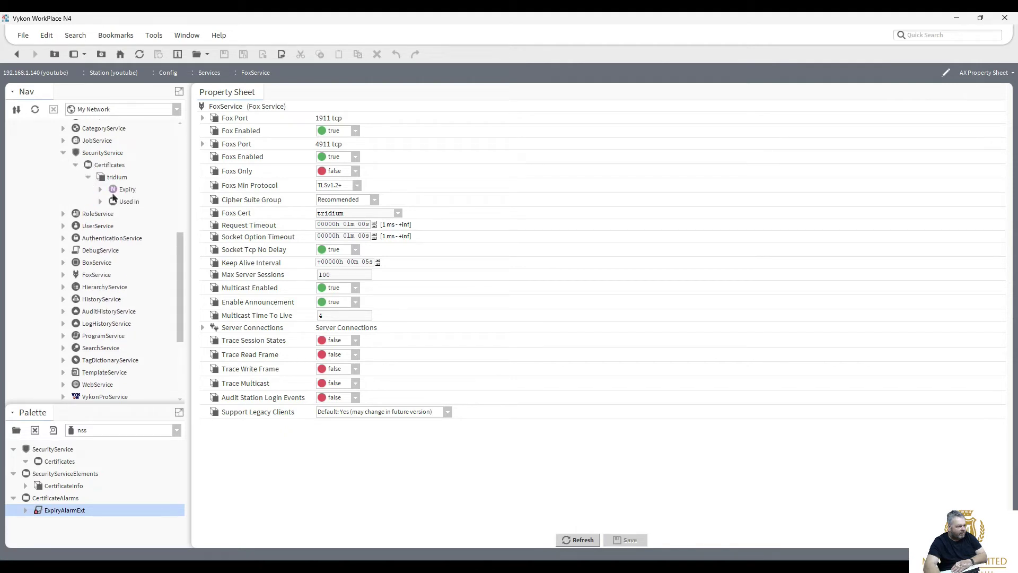
double_click(123, 179)
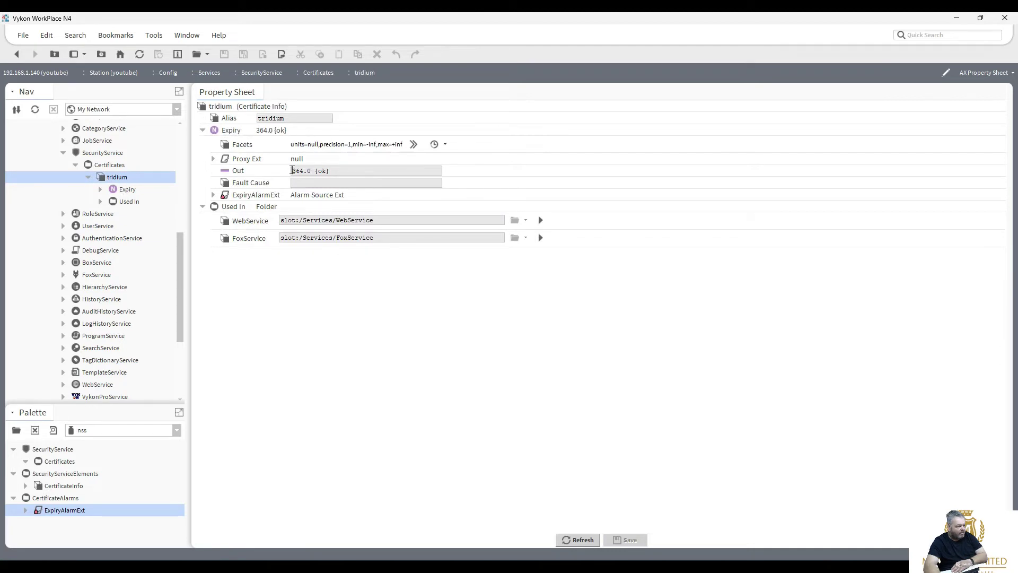
drag(292, 170, 310, 171)
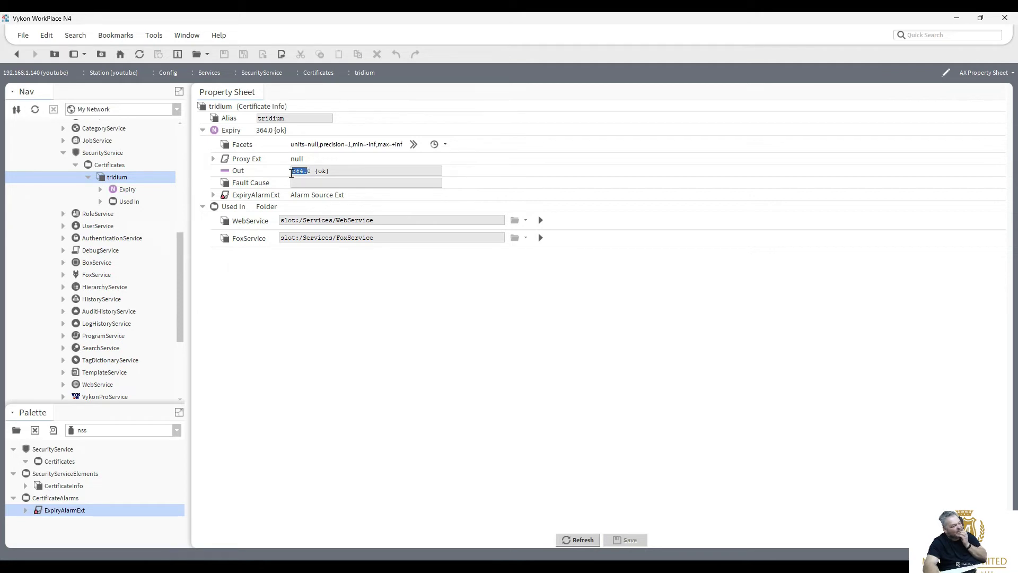
click(303, 170)
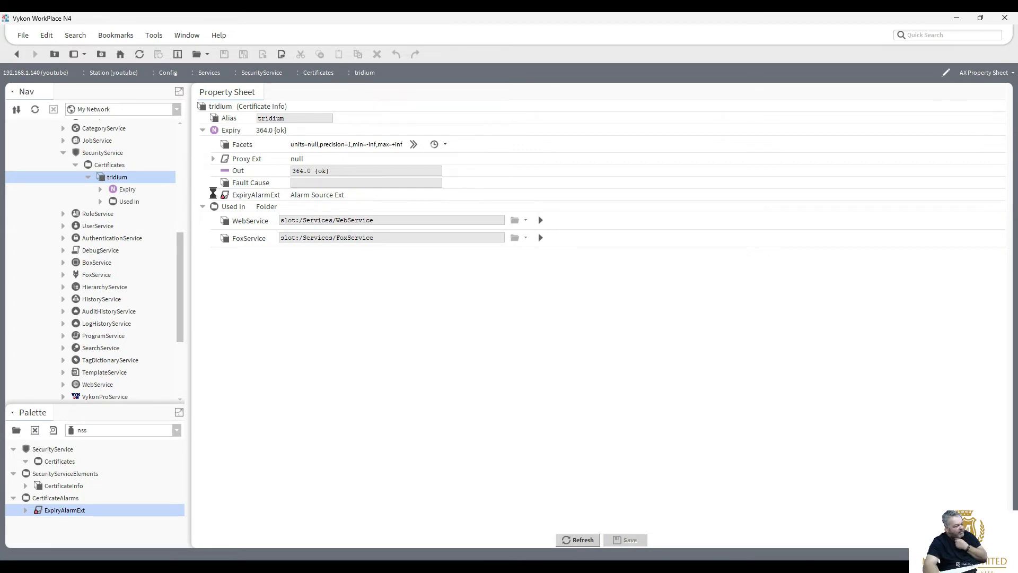
Check ExpiryAlarmExt's Alarm Class is Default Alarm Class, then open the AlarmService wire sheet.
click(213, 194)
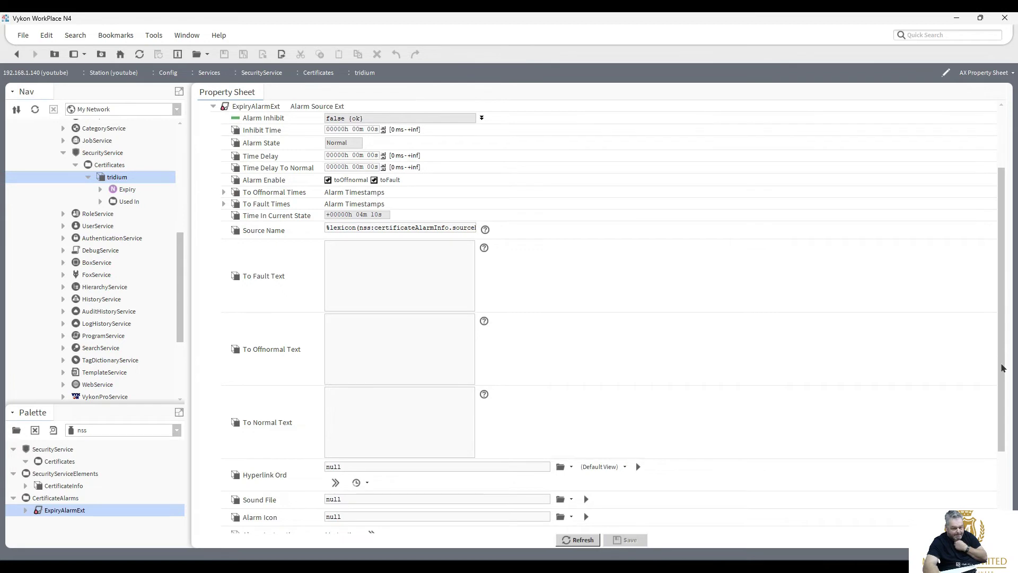
scroll(997, 366, down, 3)
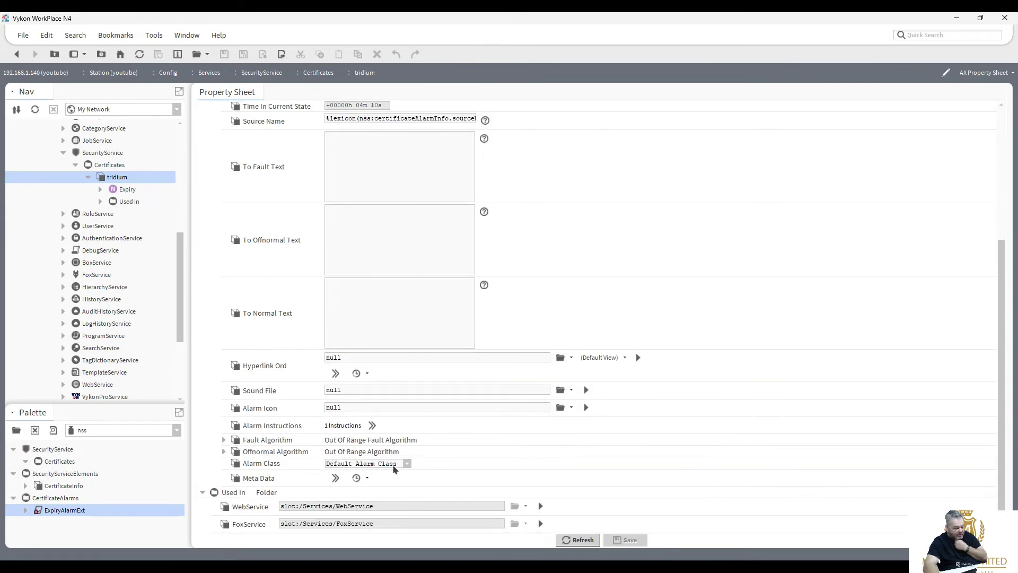
drag(180, 280, 181, 234)
double_click(96, 227)
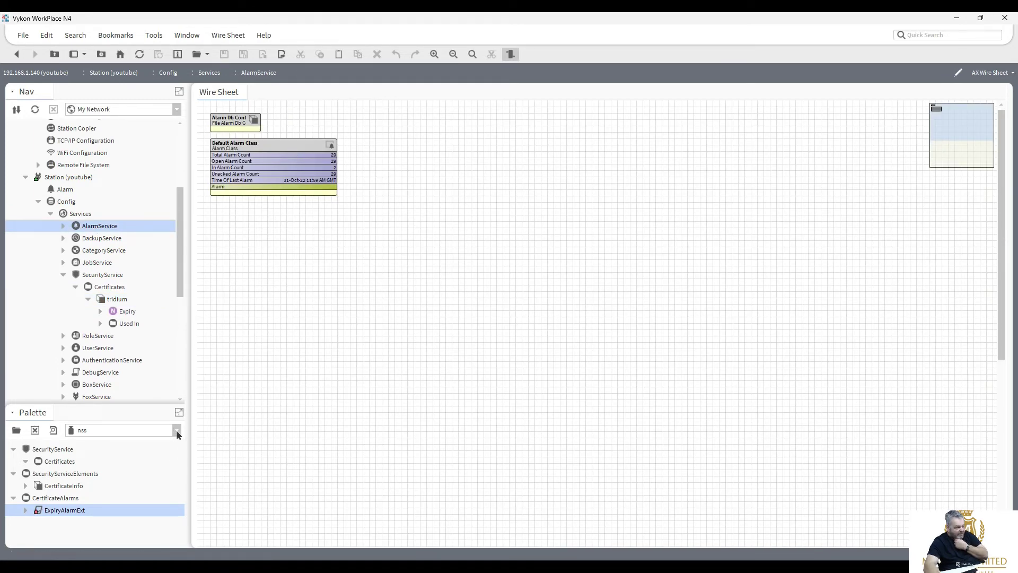
Duplicate Default Alarm Class as a new 'pmk' class and move it down the sheet.
right_click(262, 149)
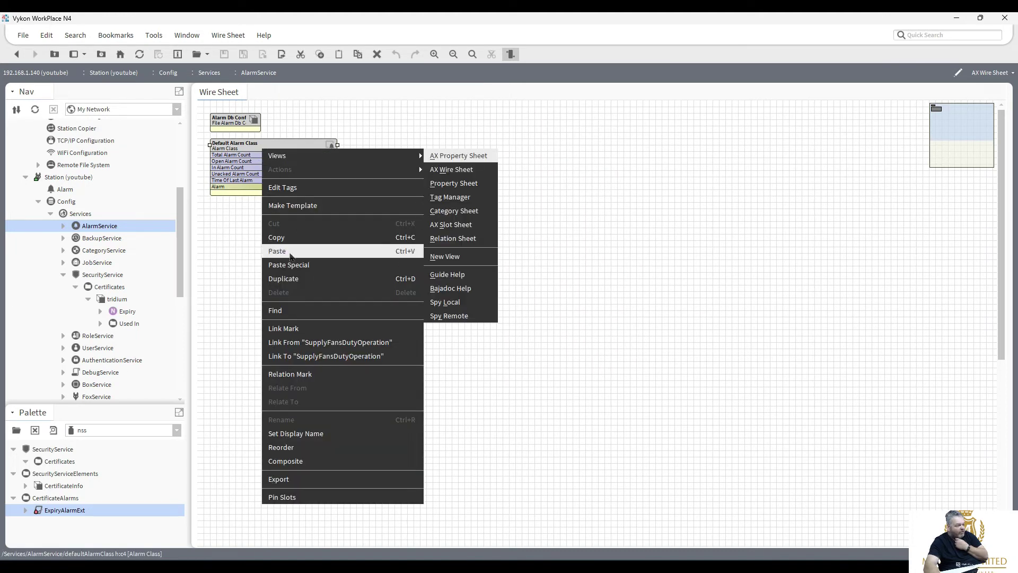
click(309, 279)
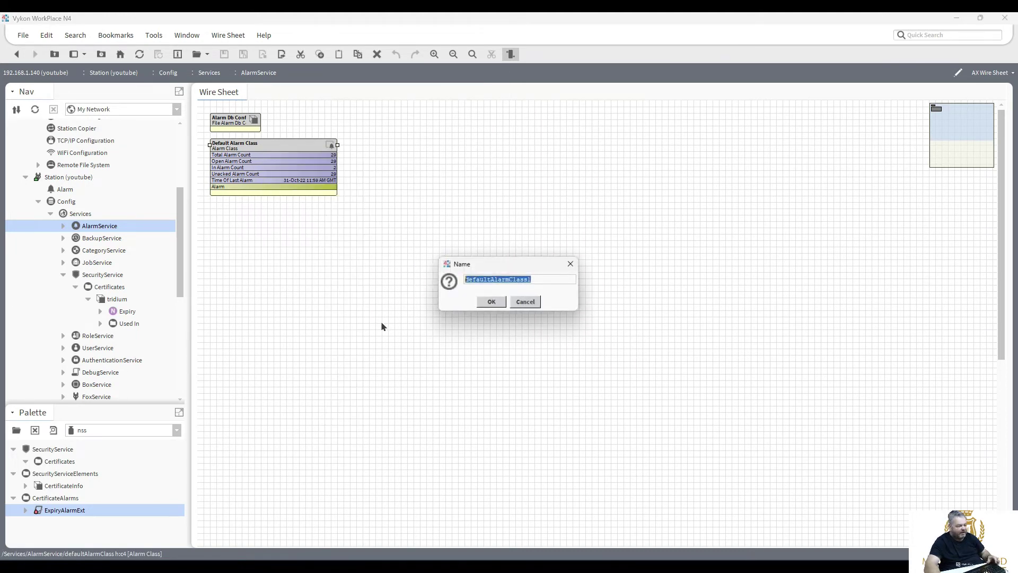
text(pmk)
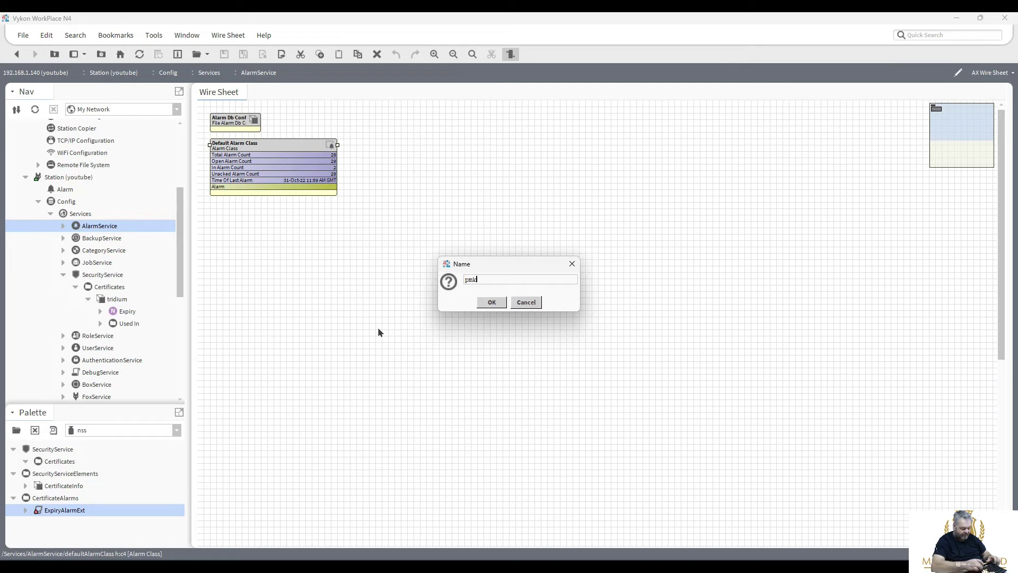
click(492, 302)
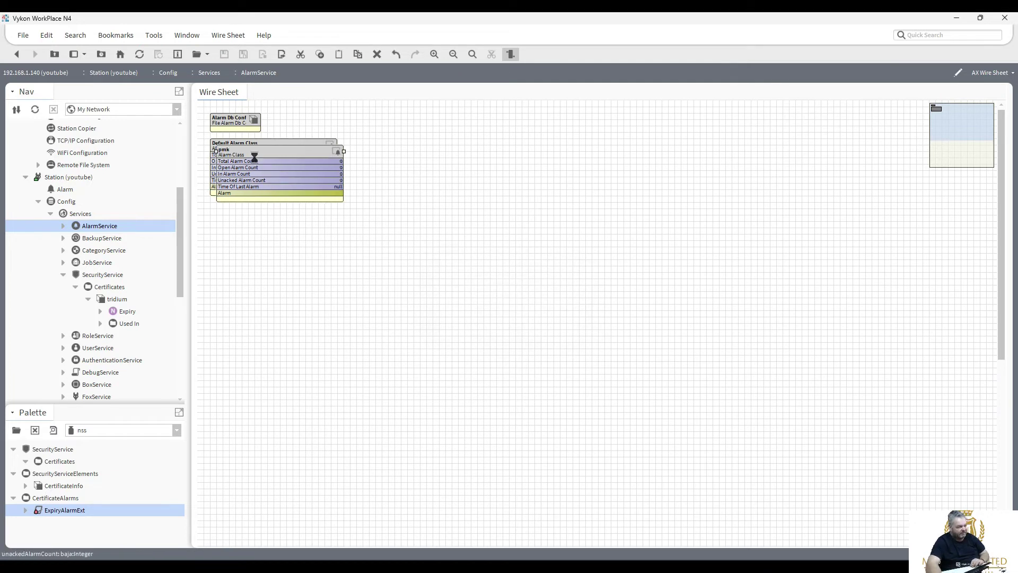
drag(256, 152, 256, 252)
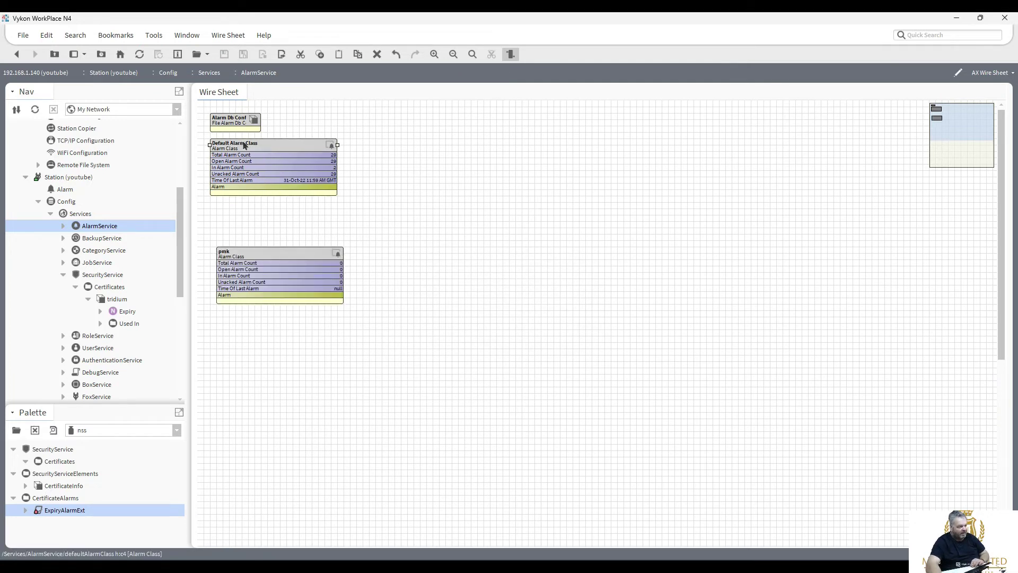
Duplicate Default Alarm Class again as 'Critical' and place it below Default Alarm Class.
right_click(242, 141)
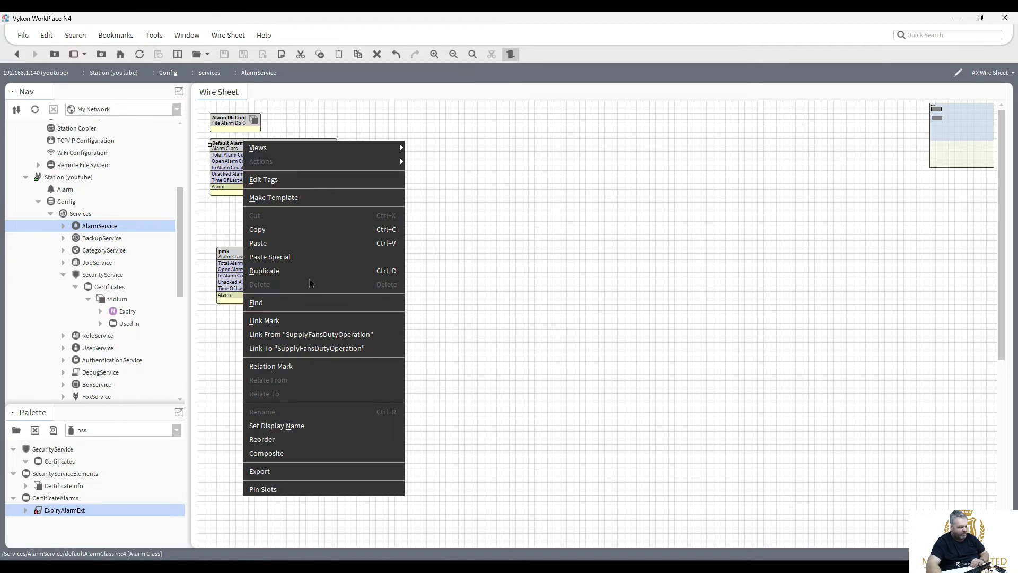
click(228, 151)
right_click(230, 148)
click(274, 276)
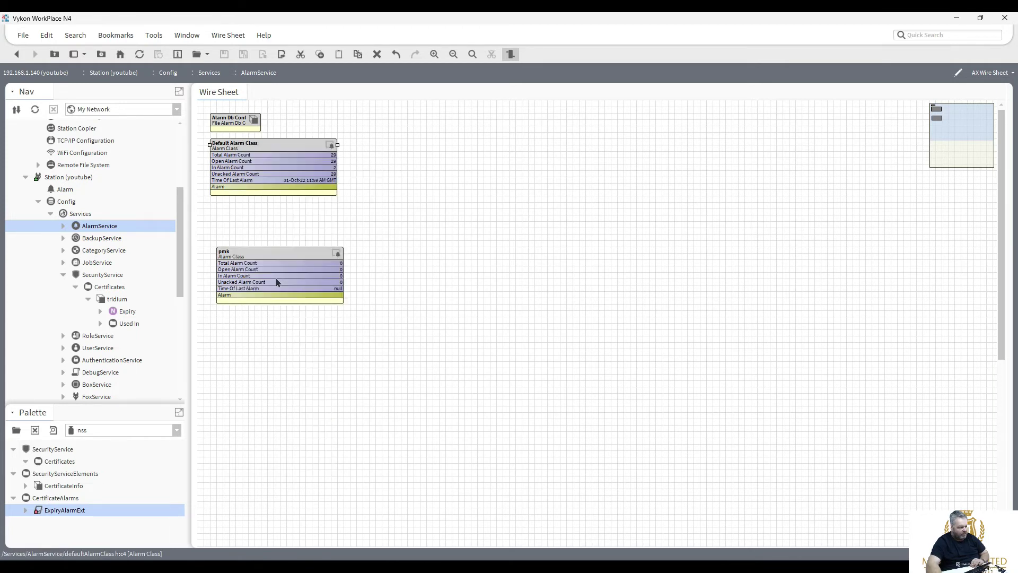
text(Crei)
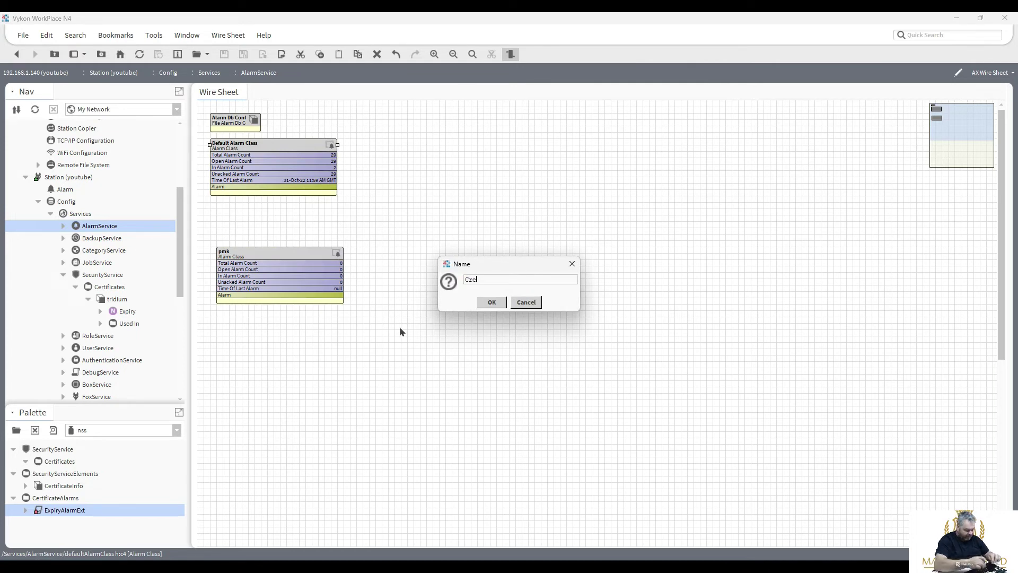
key(BackSpace)
key(BackSpace)
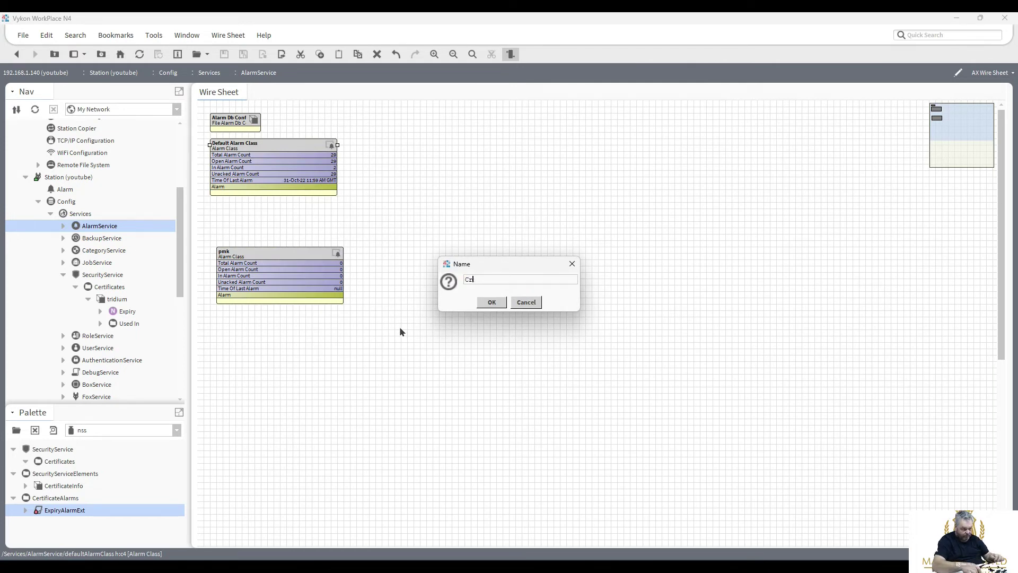
text(itical)
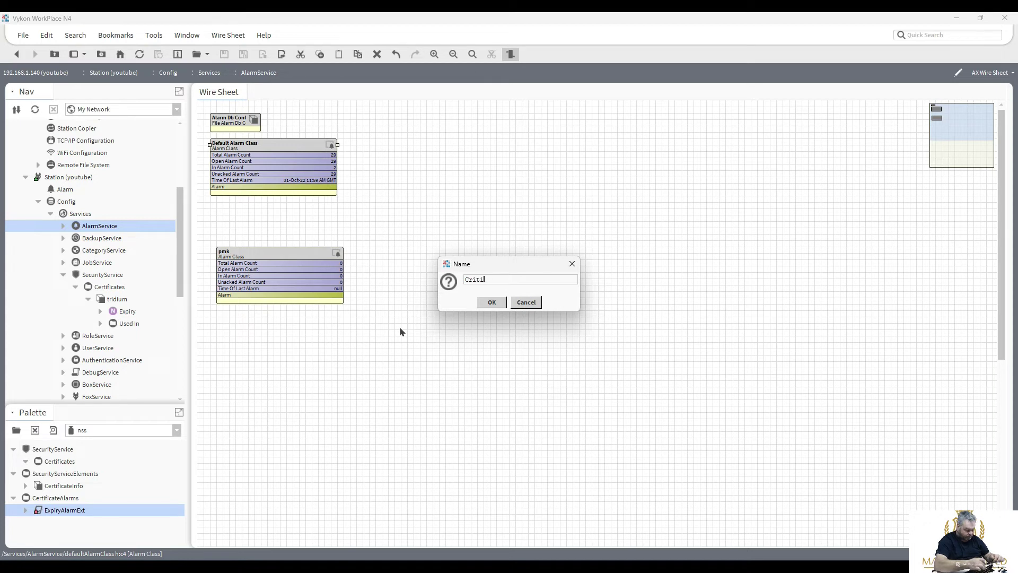
click(491, 302)
drag(261, 154, 256, 205)
Duplicate Critical as 'Maintenance' and place it below Critical.
drag(261, 266, 281, 386)
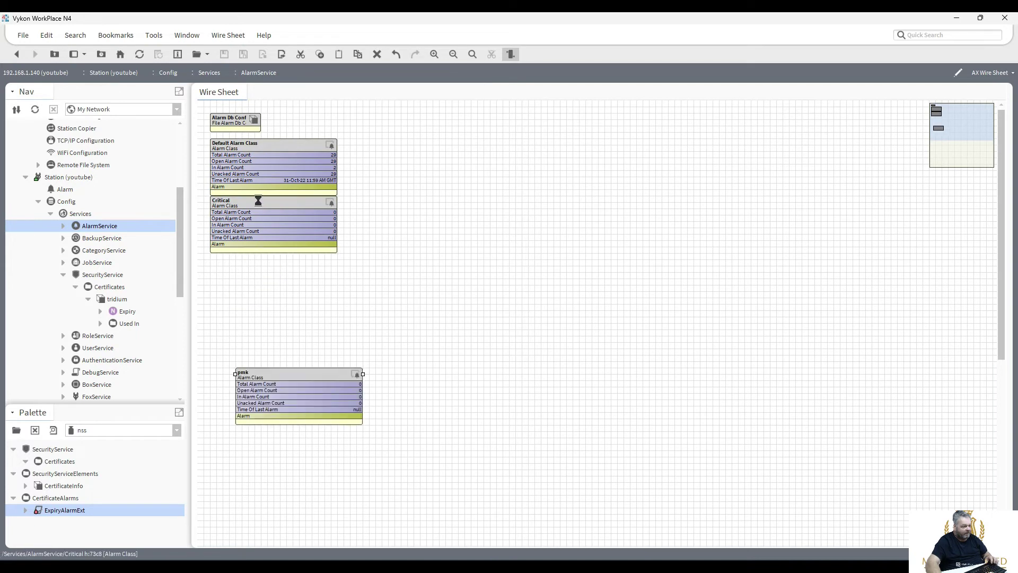
click(259, 213)
right_click(259, 212)
click(319, 331)
text(Maint)
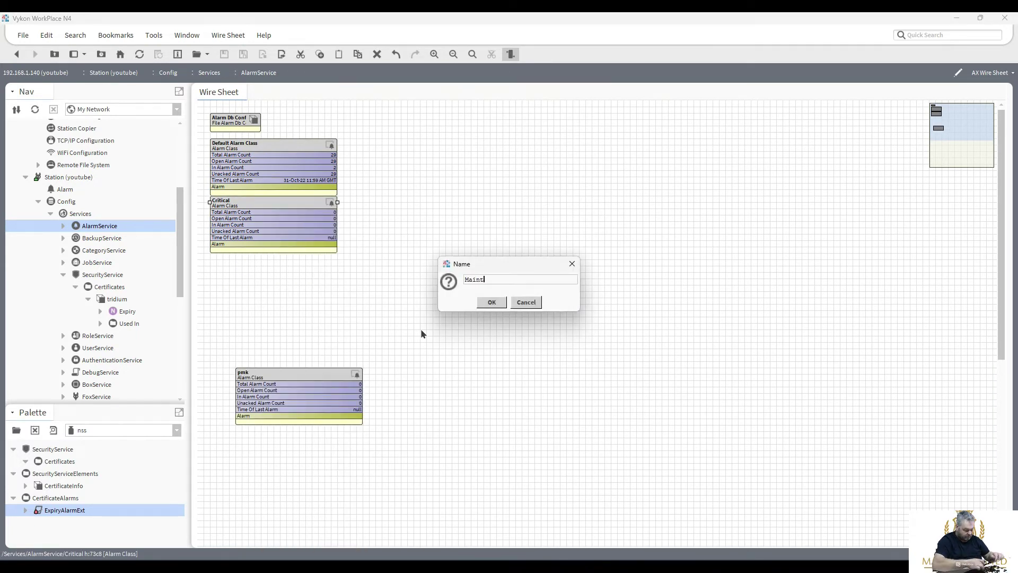
text(enance)
click(492, 302)
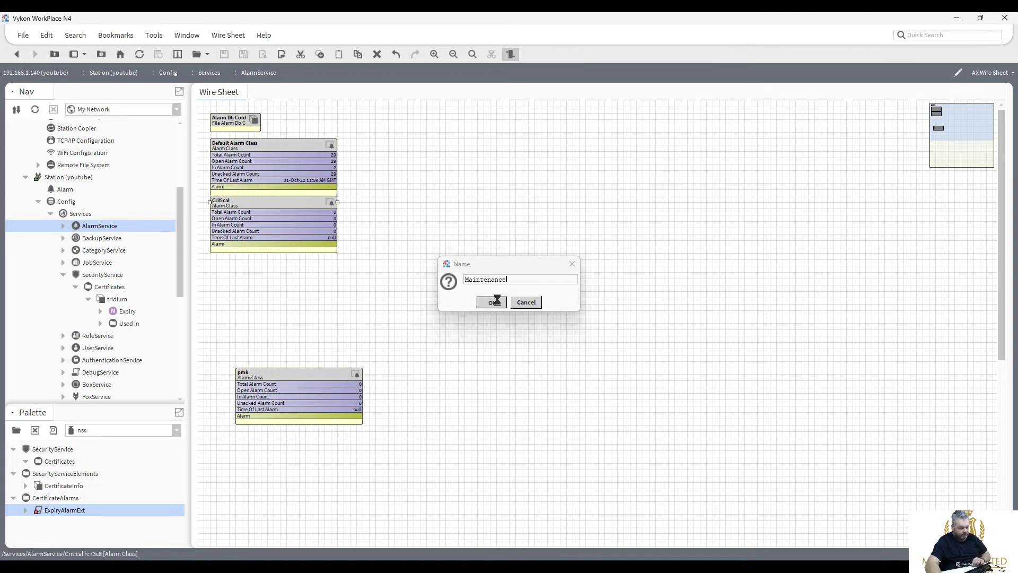
drag(271, 212, 265, 263)
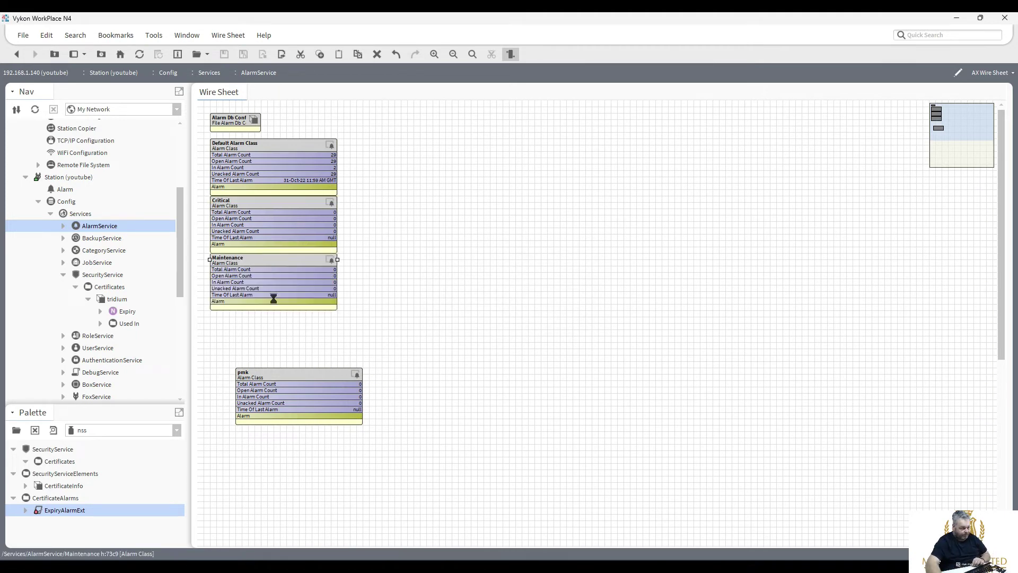
Arrange the alarm class blocks into a tight column with pmk under Maintenance.
drag(298, 377, 265, 349)
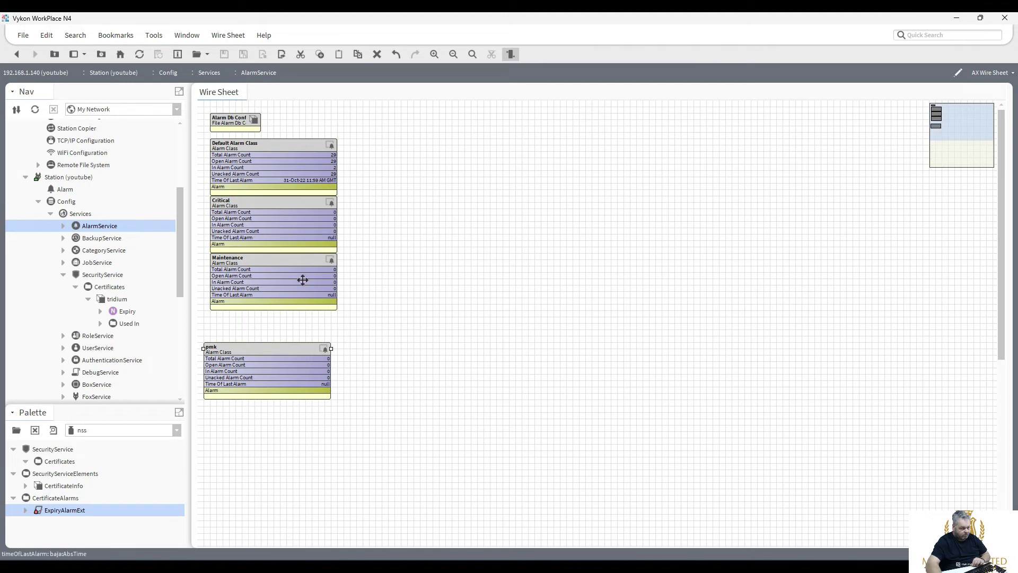
click(279, 150)
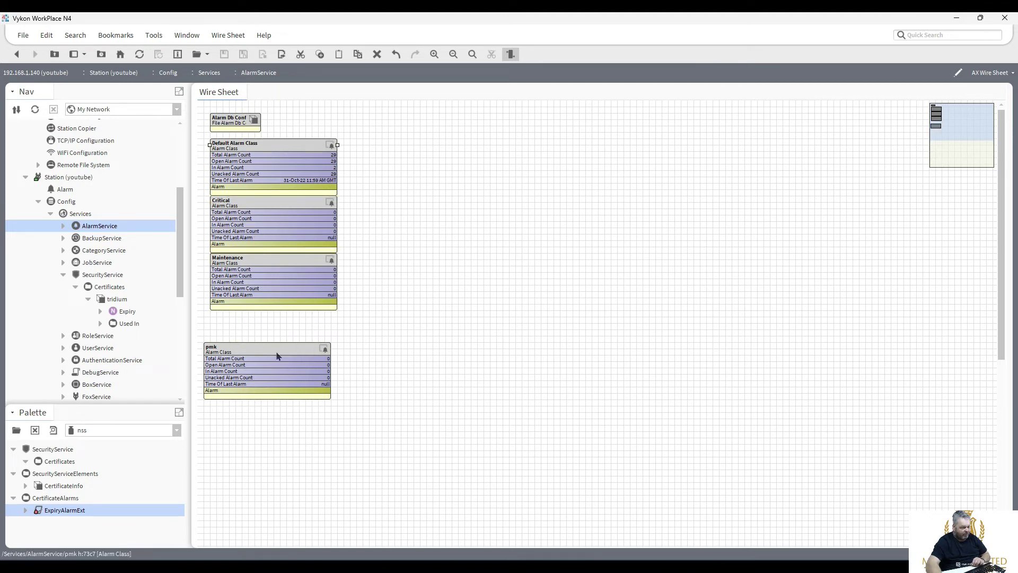
drag(278, 360, 284, 411)
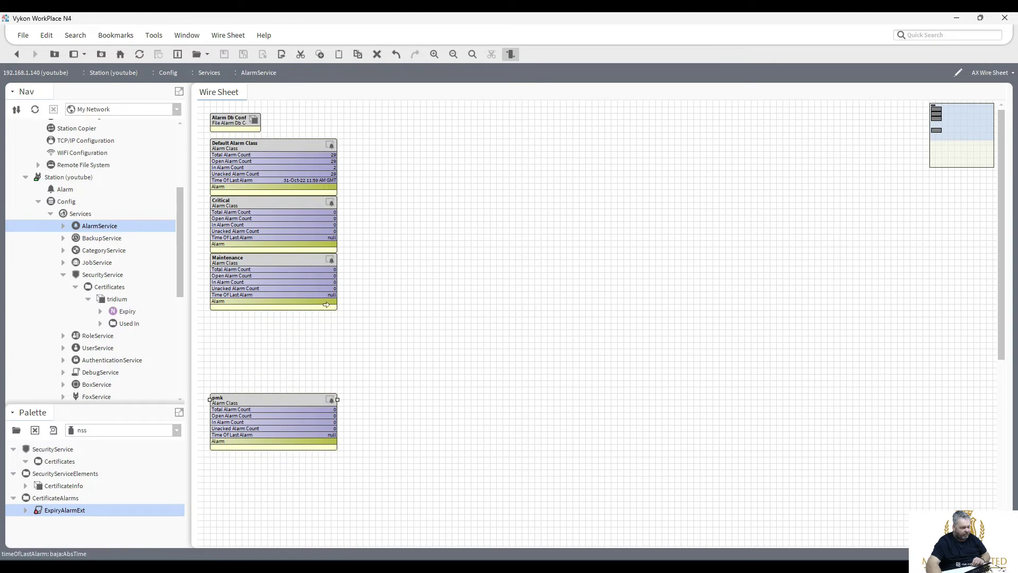
drag(362, 331, 253, 207)
drag(267, 399, 266, 330)
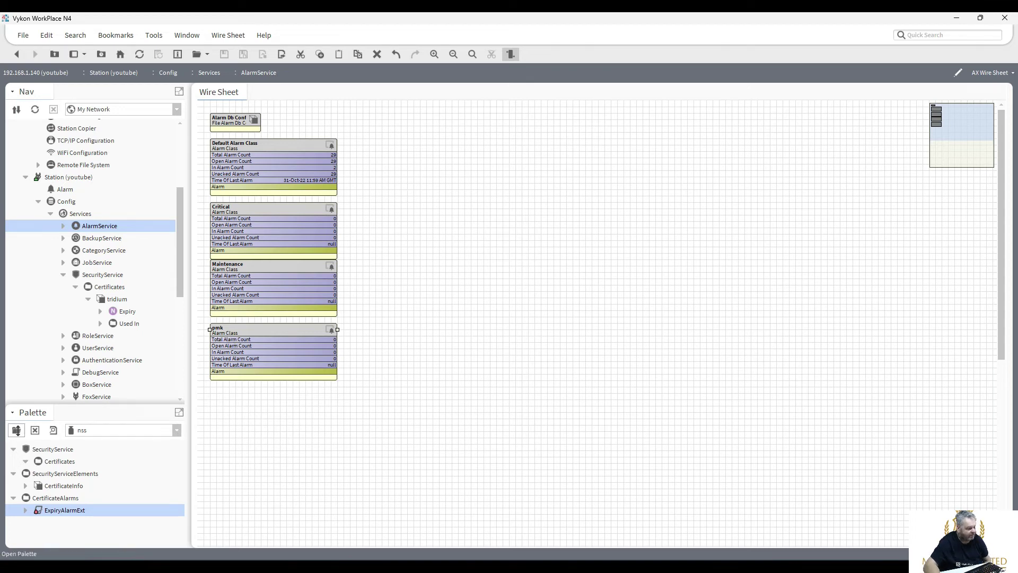
Load the alarm palette and place a ConsoleRecipient on the wire sheet.
click(16, 430)
text(al)
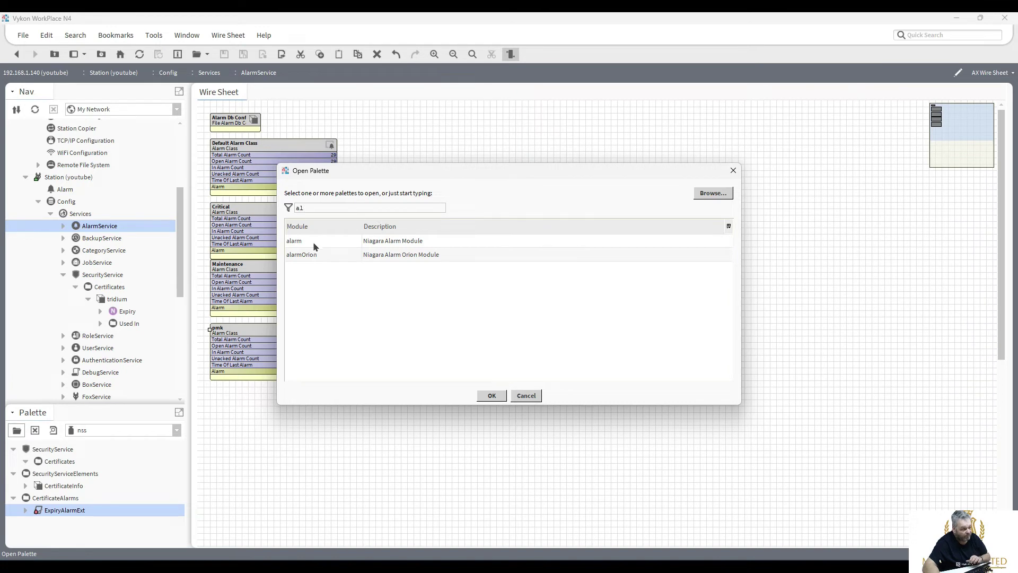
double_click(312, 242)
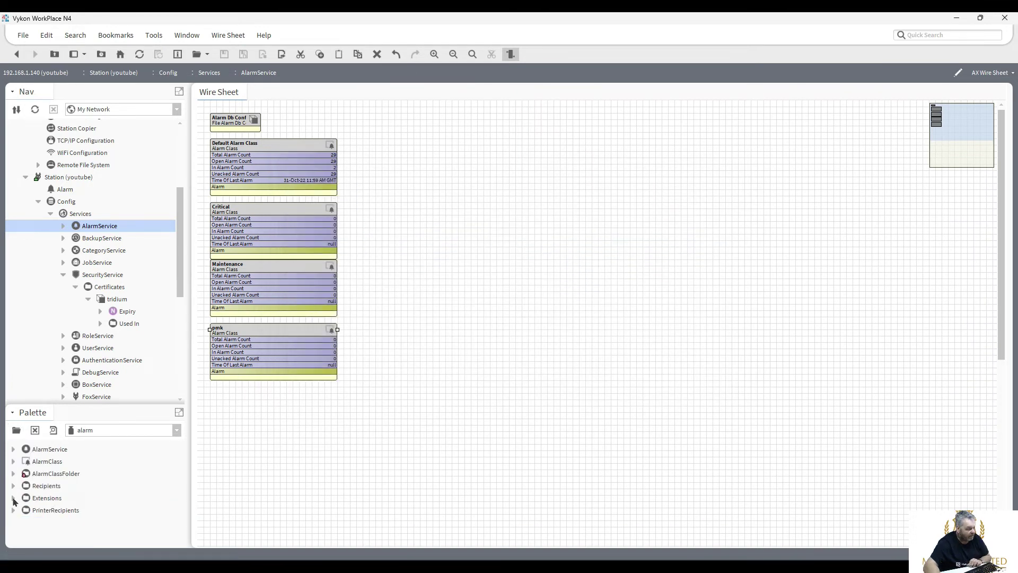
click(14, 498)
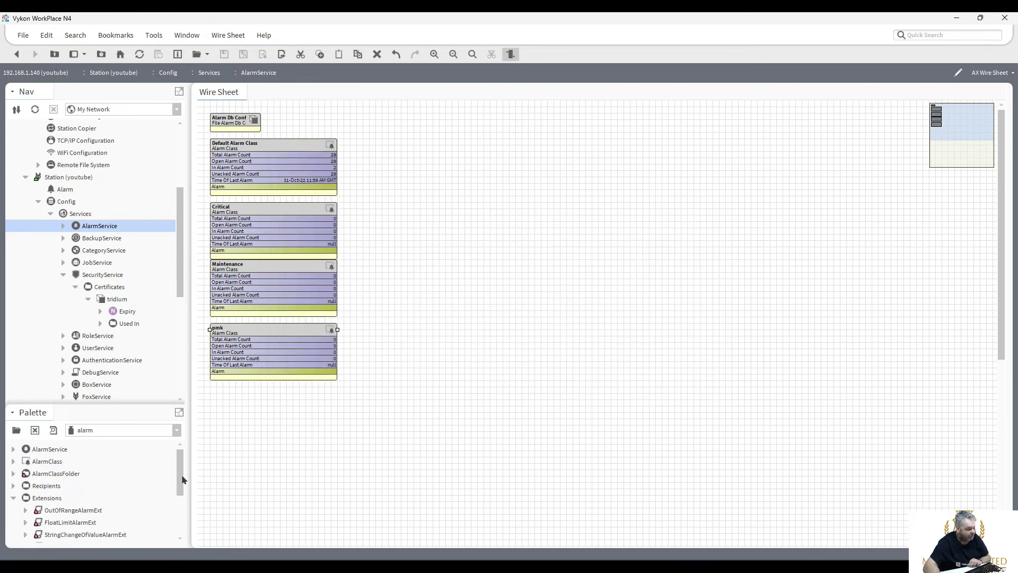
click(13, 485)
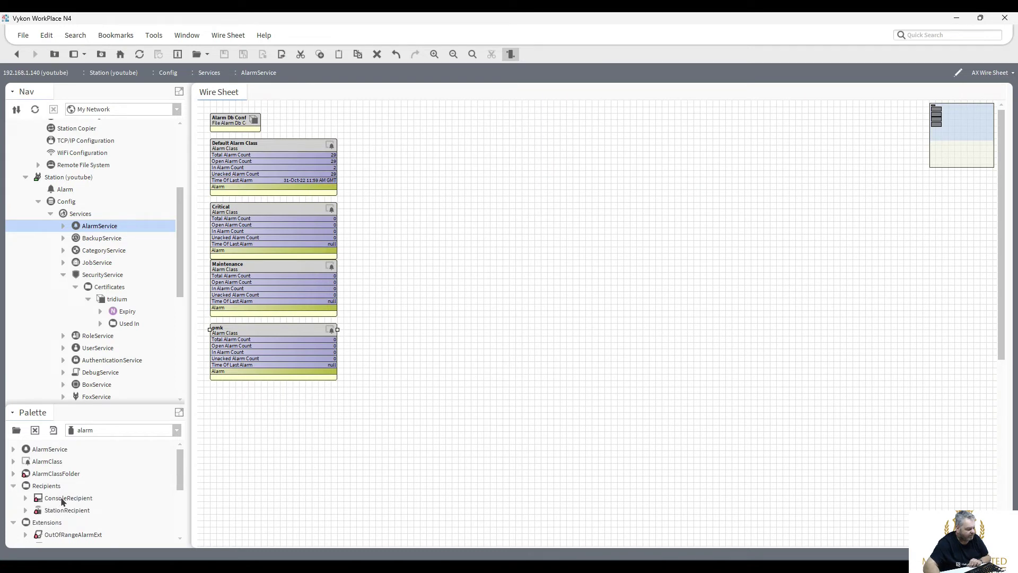
drag(62, 499, 413, 225)
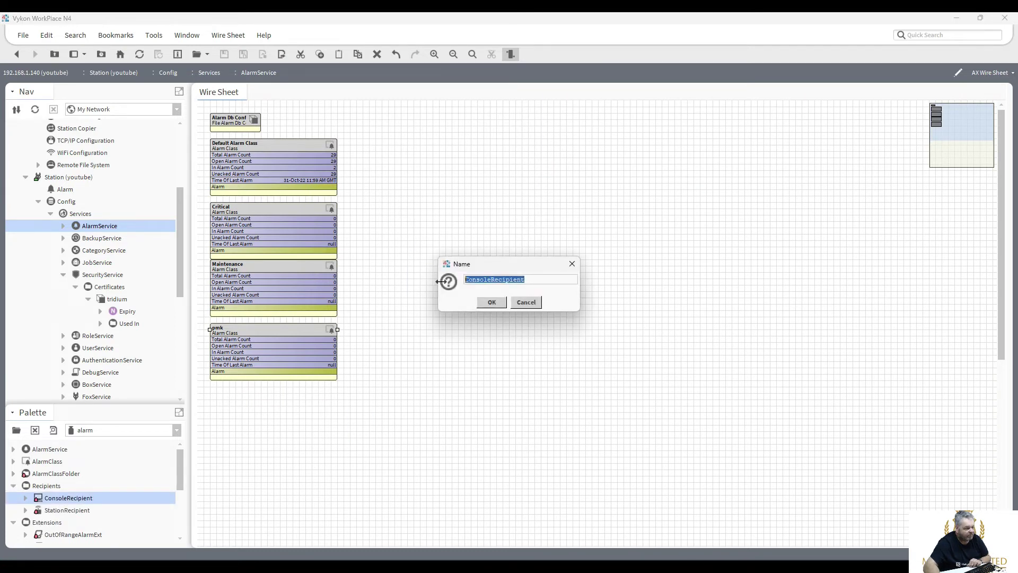
click(491, 301)
Link Critical, Maintenance and pmk alarms to the ConsoleRecipient and add a StationRecipient.
drag(334, 256, 424, 231)
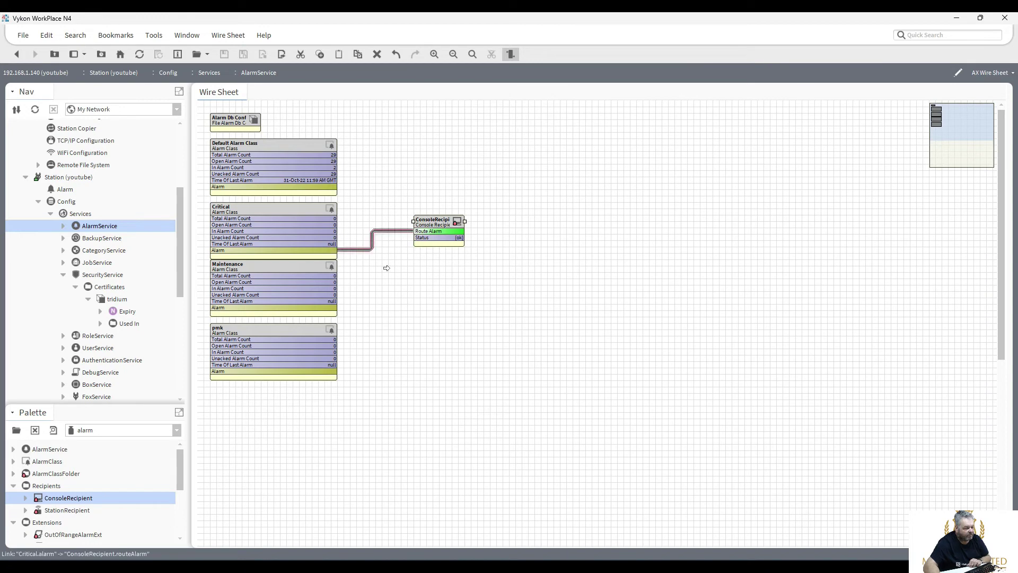
drag(332, 304, 541, 240)
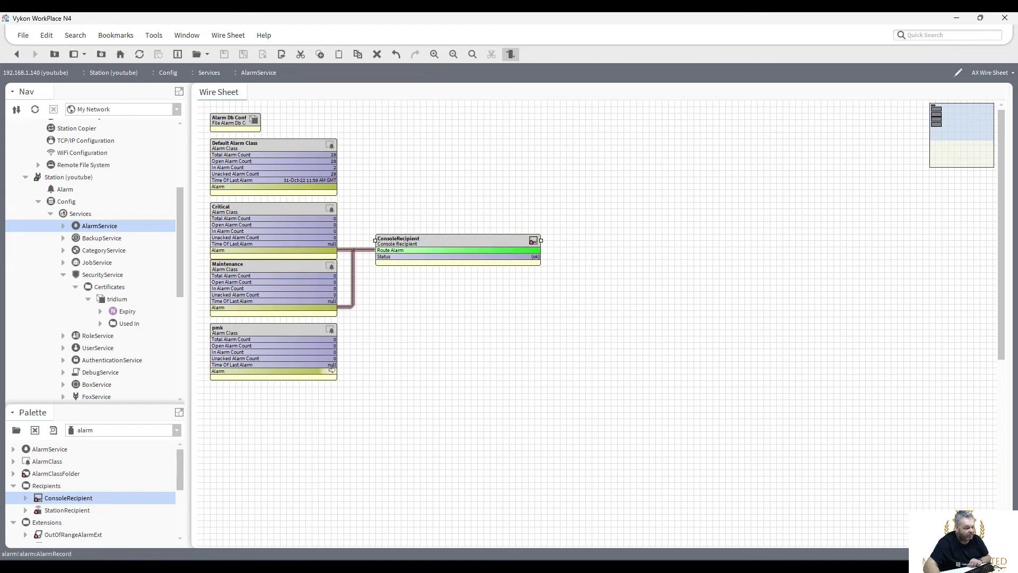
drag(331, 370, 381, 251)
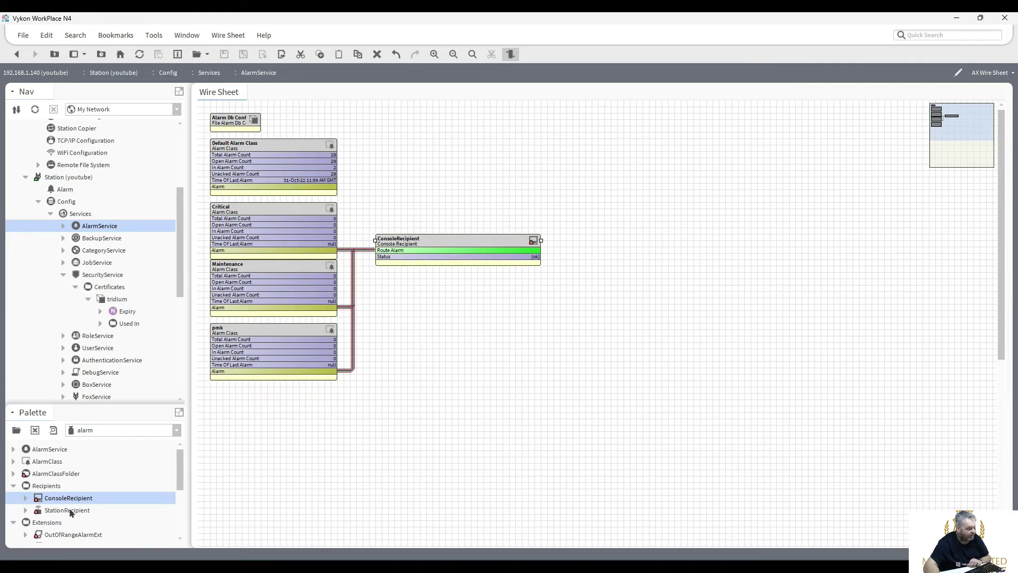
drag(70, 512, 433, 176)
click(491, 301)
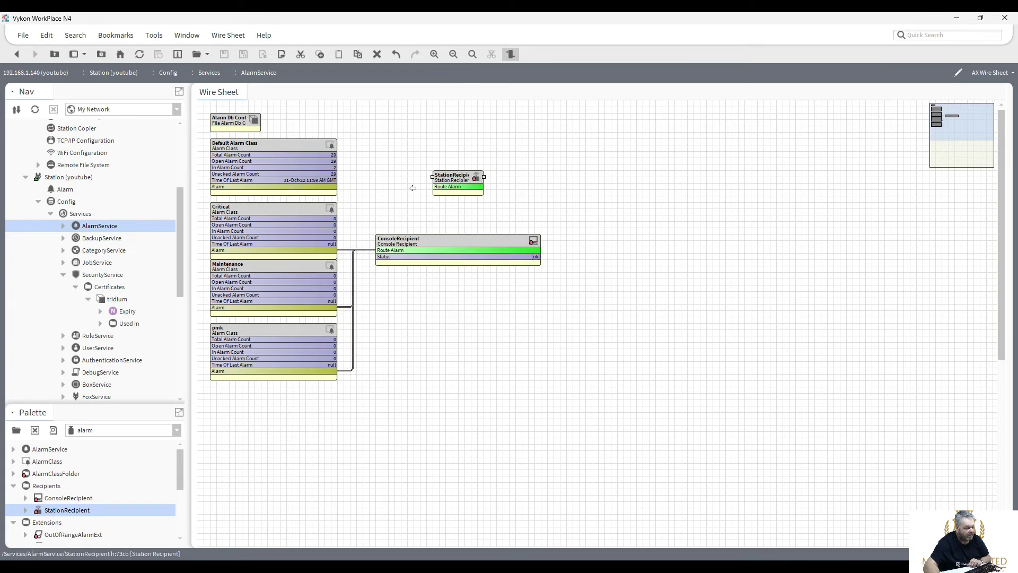
Check the StationRecipient's remote station setting, delete the block, and bring up the palette list.
double_click(448, 181)
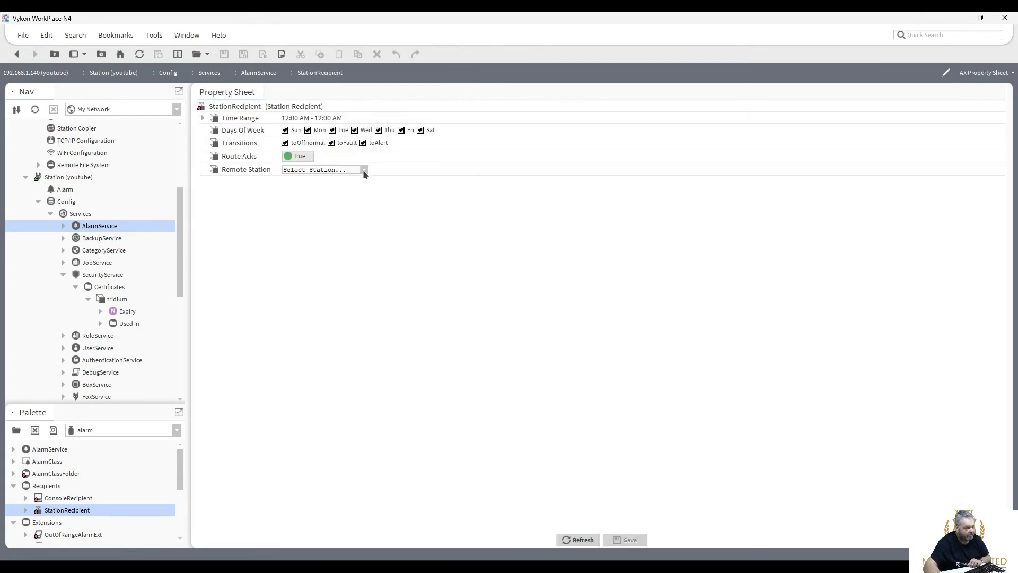
click(365, 170)
click(17, 54)
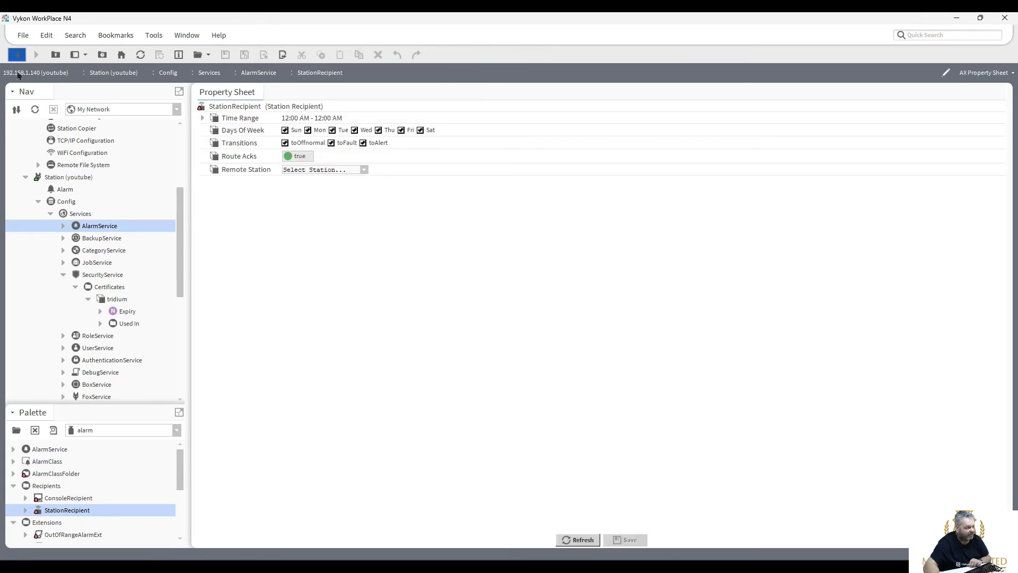
right_click(451, 181)
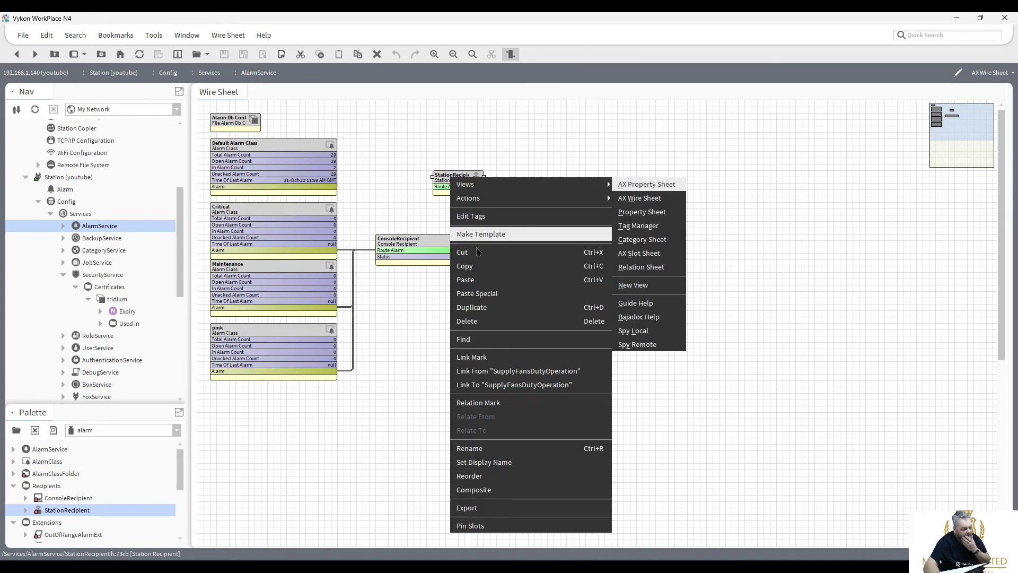
click(480, 321)
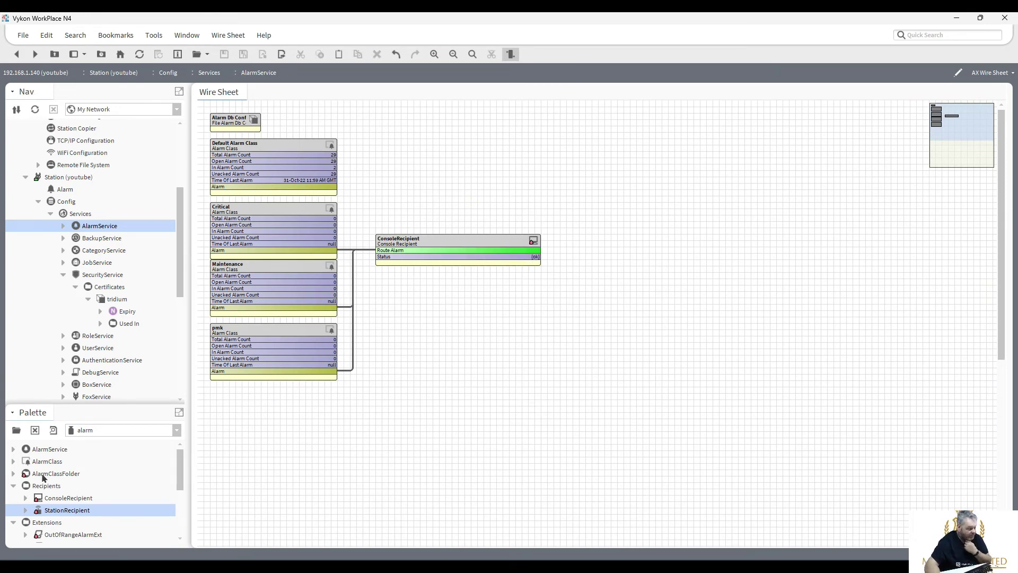
mouse_move(179, 471)
mouse_down()
mouse_move(179, 532)
mouse_move(180, 479)
mouse_up()
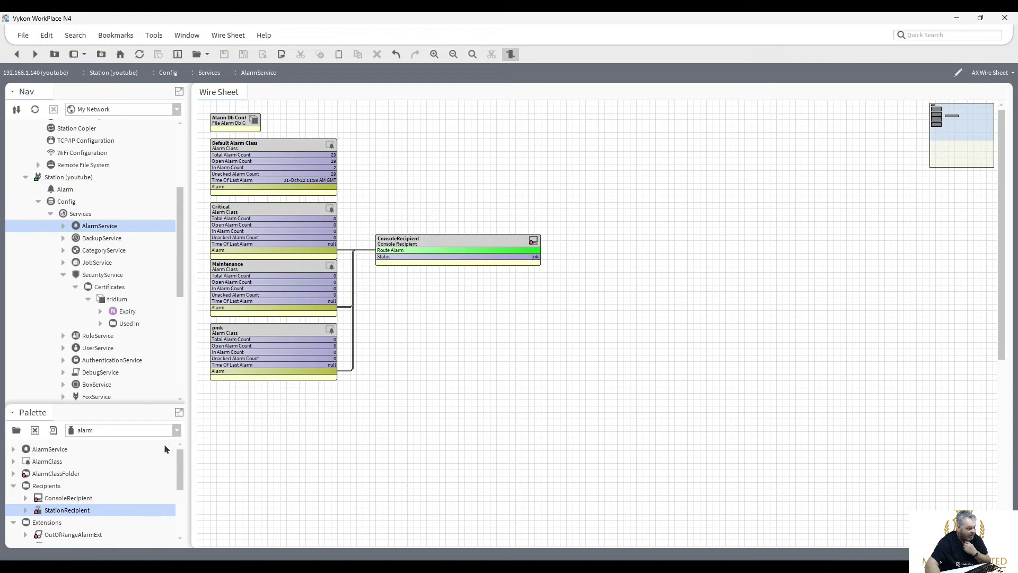
click(15, 431)
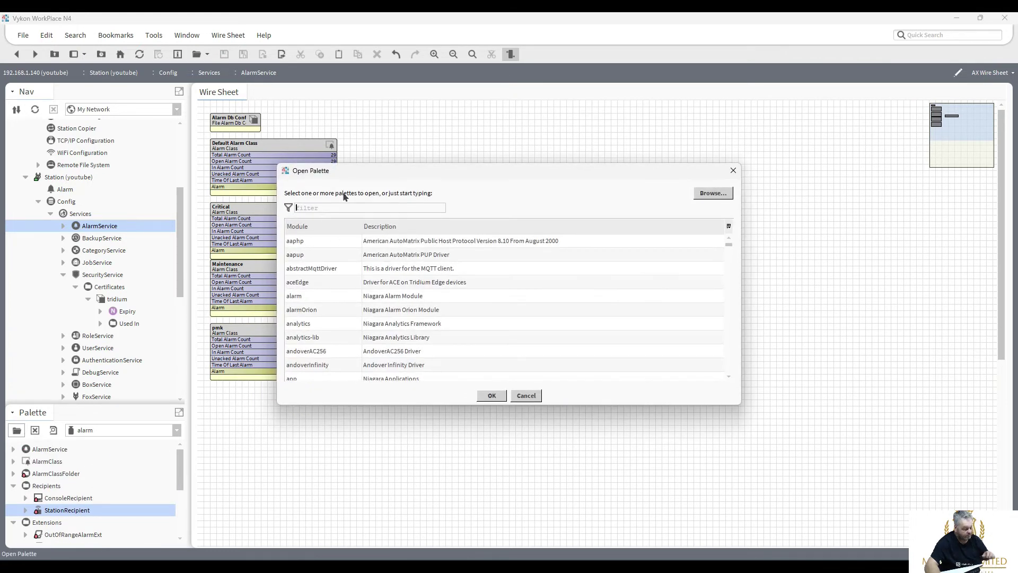
Load the email palette, add an EmailRecipient, and link pmk alarms to it.
text(em)
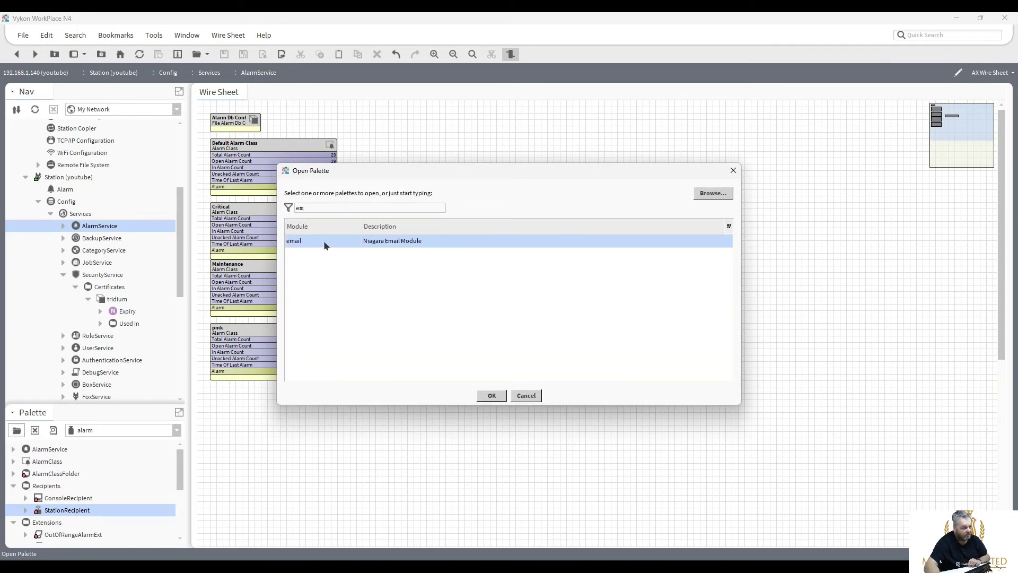
double_click(325, 241)
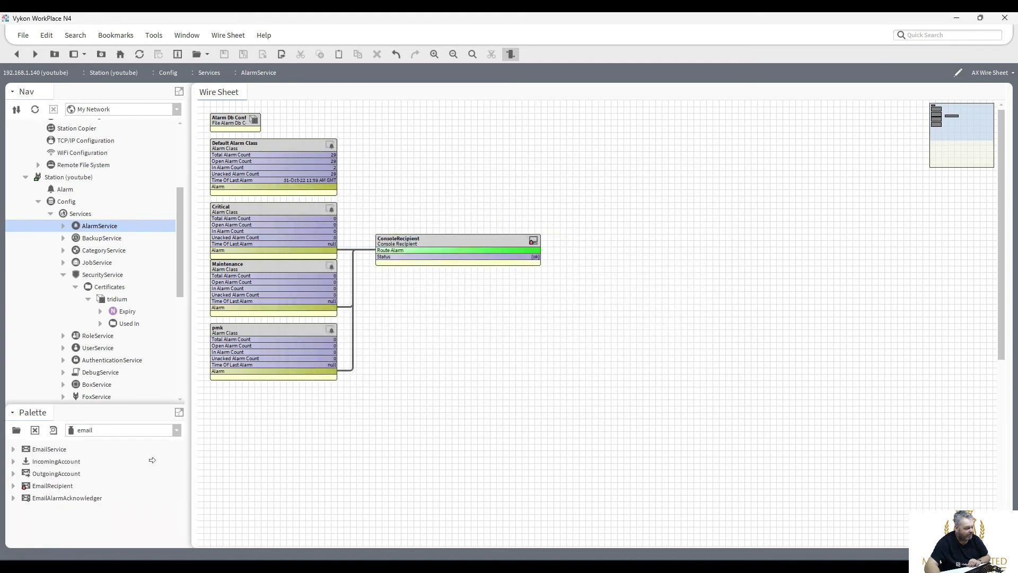
drag(38, 486, 482, 294)
click(491, 302)
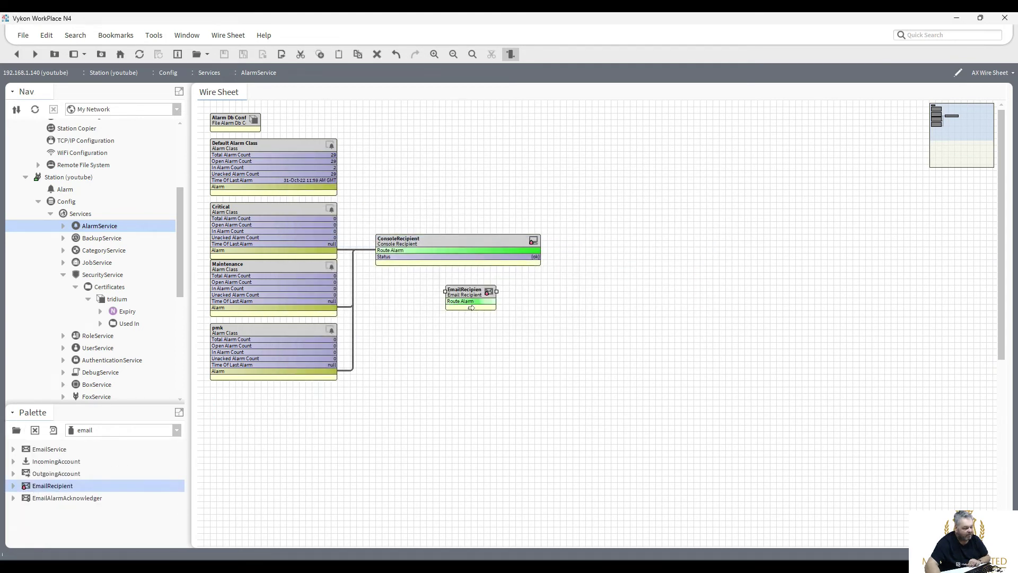
drag(336, 371, 422, 358)
Enter the To recipient's e-mail address in the EmailRecipient properties and save.
double_click(421, 358)
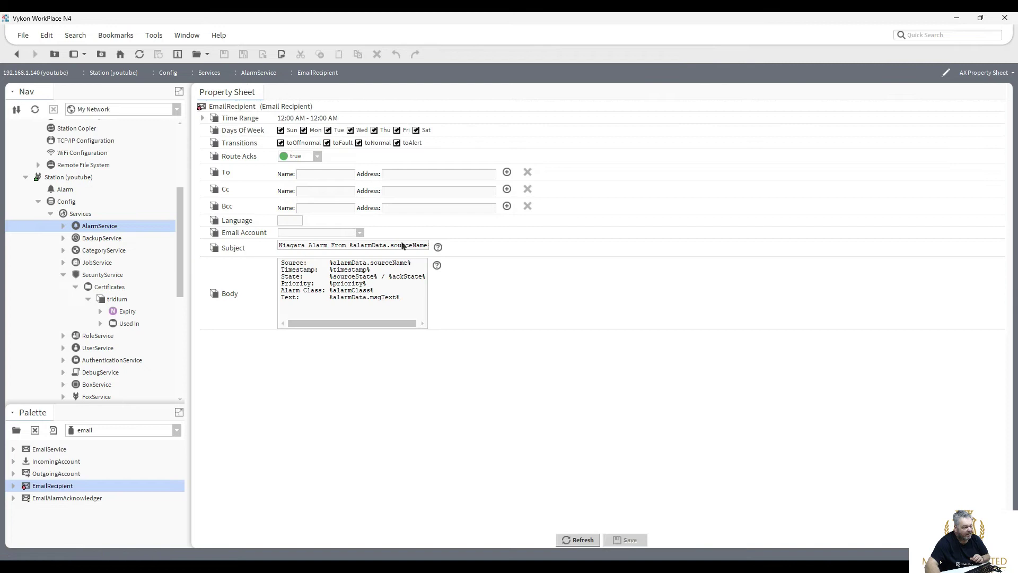
click(395, 173)
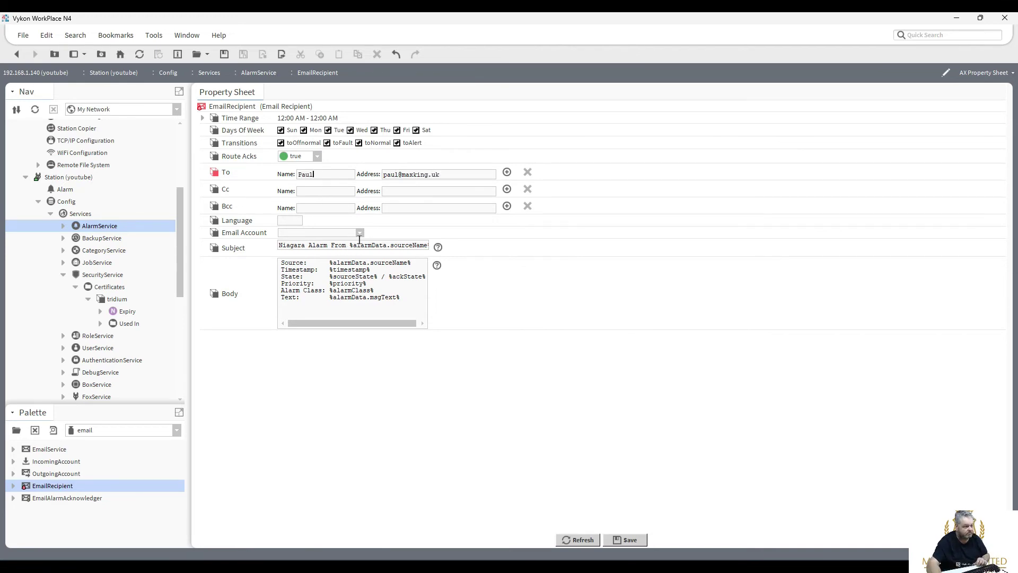
click(360, 233)
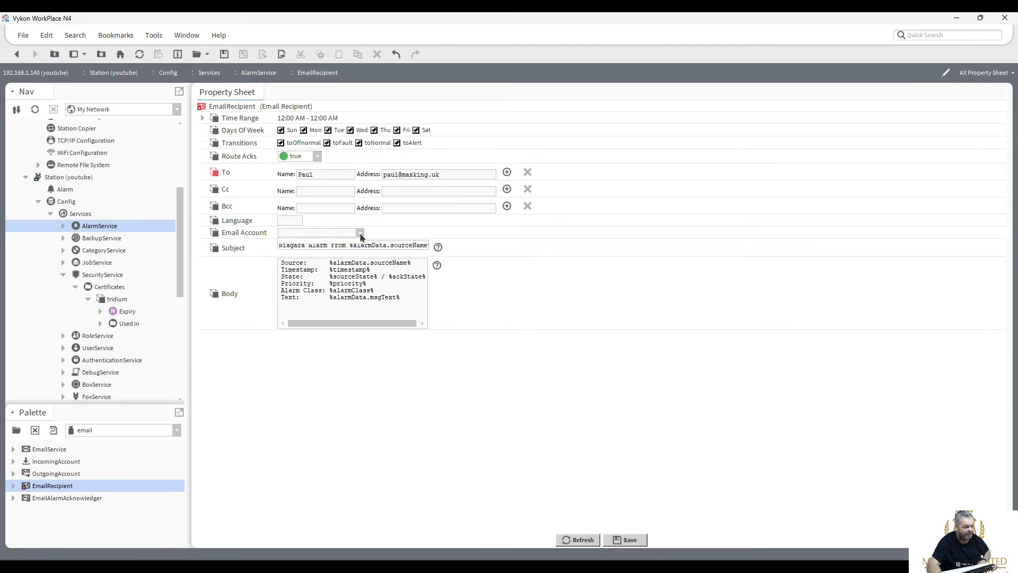
click(629, 540)
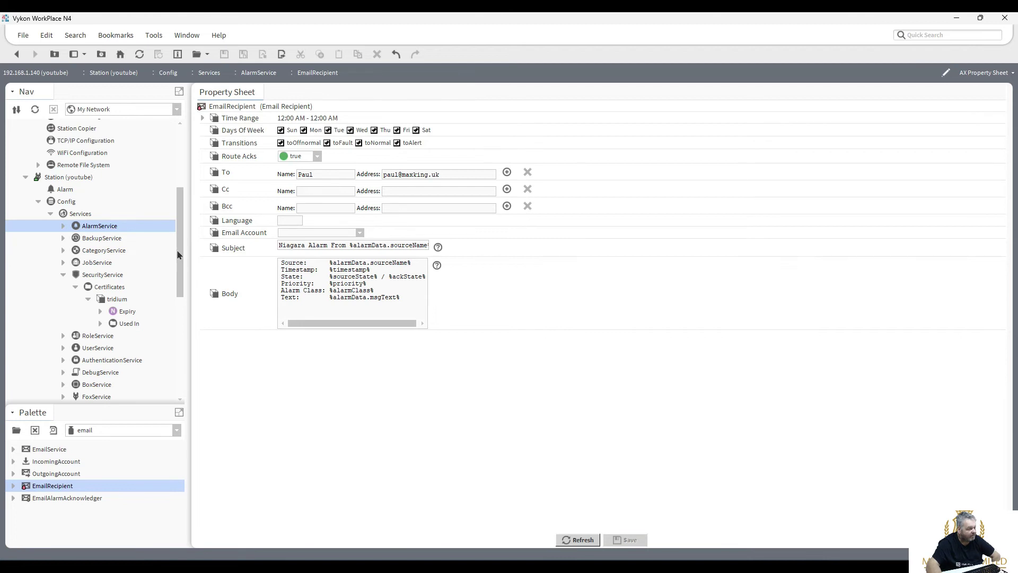
scroll(178, 254, down, 1)
scroll(177, 248, up, 2)
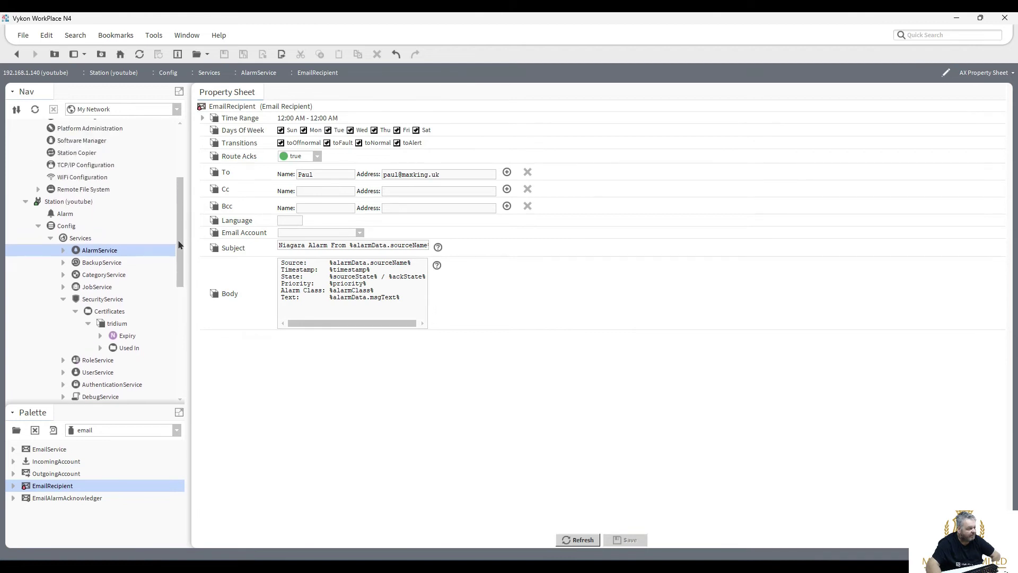
Add an EmailService under the station Services with an OutgoingAccount inside it.
click(62, 300)
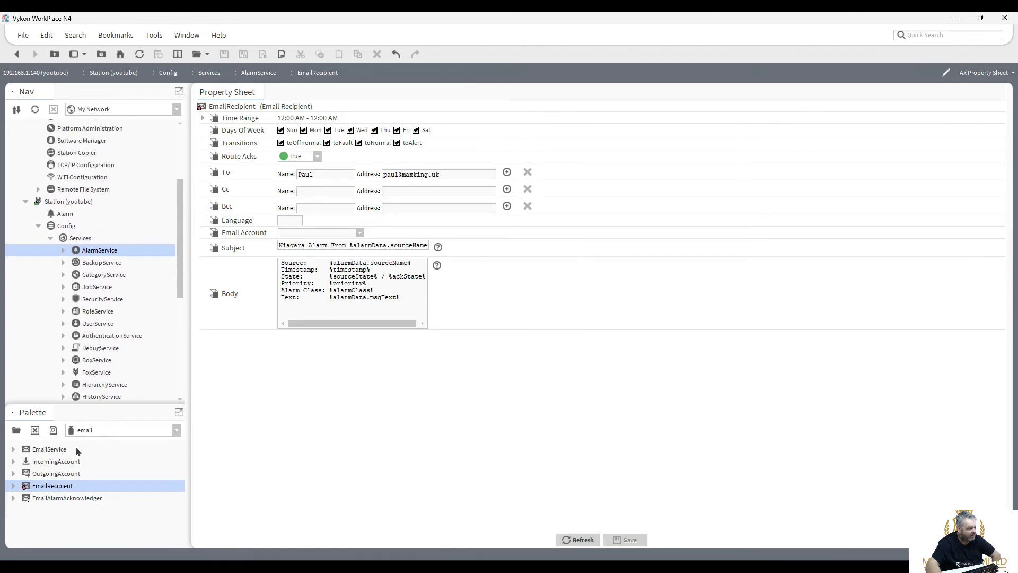
drag(48, 450, 82, 241)
click(492, 302)
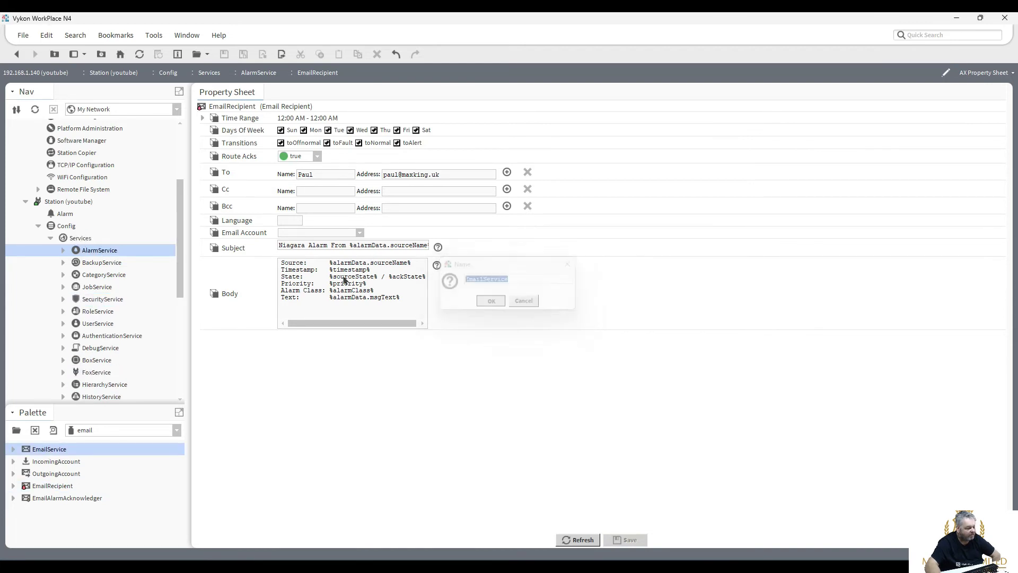
scroll(180, 319, down, 5)
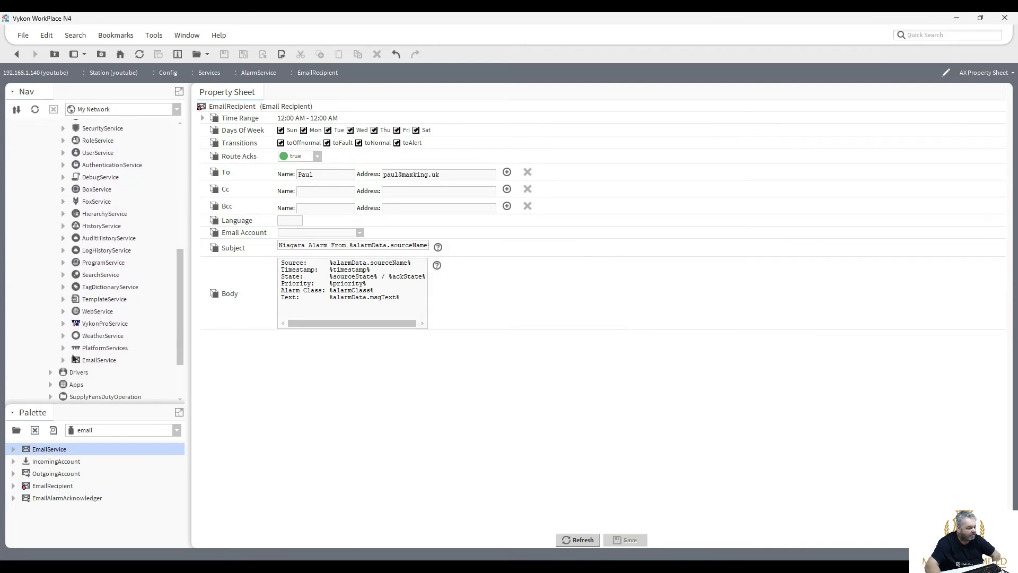
drag(61, 473, 99, 360)
click(491, 303)
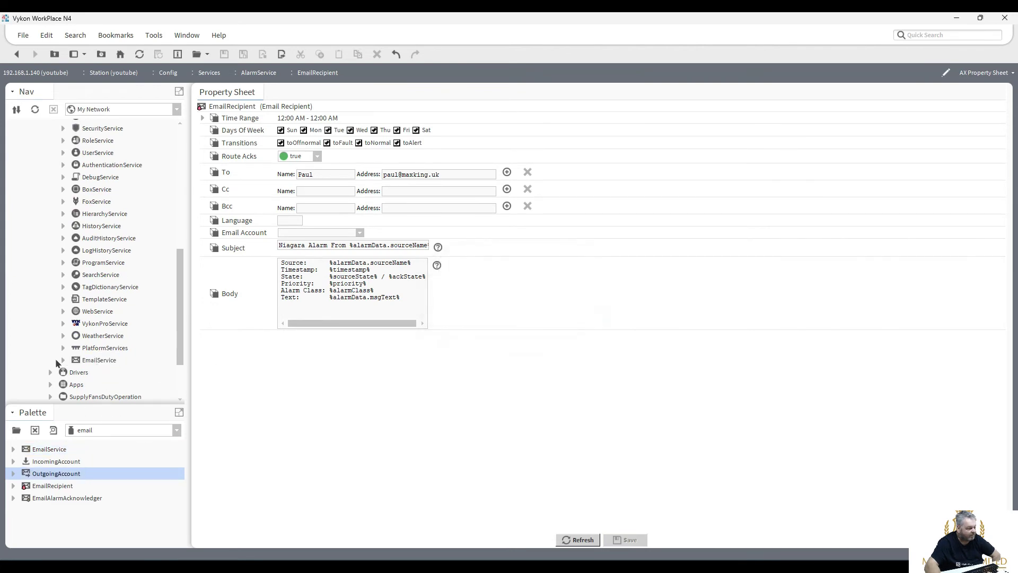
click(63, 360)
Leave OutgoingAccount's Use Start Tls and Use Authentication false and save its changes.
double_click(116, 373)
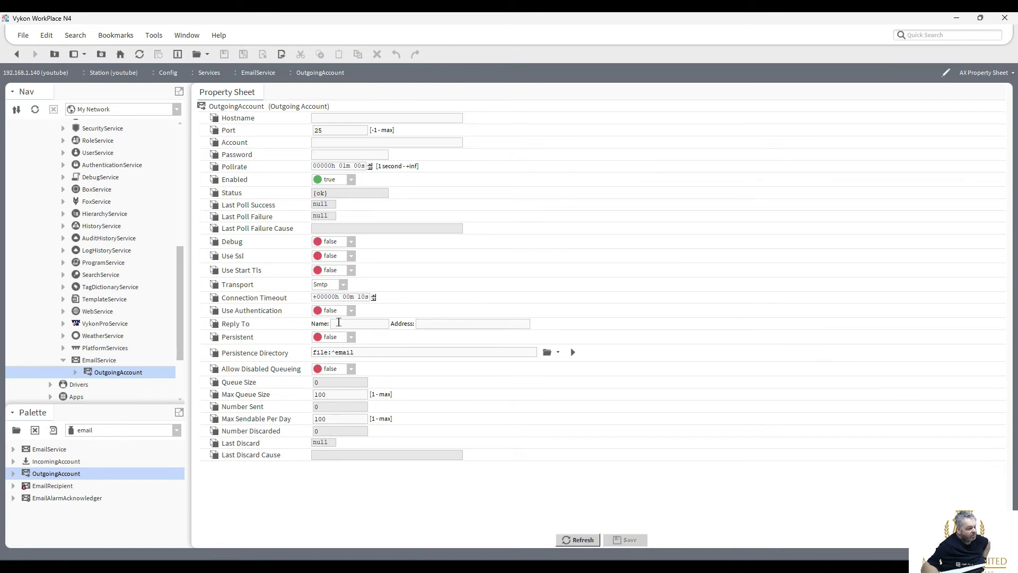
click(352, 271)
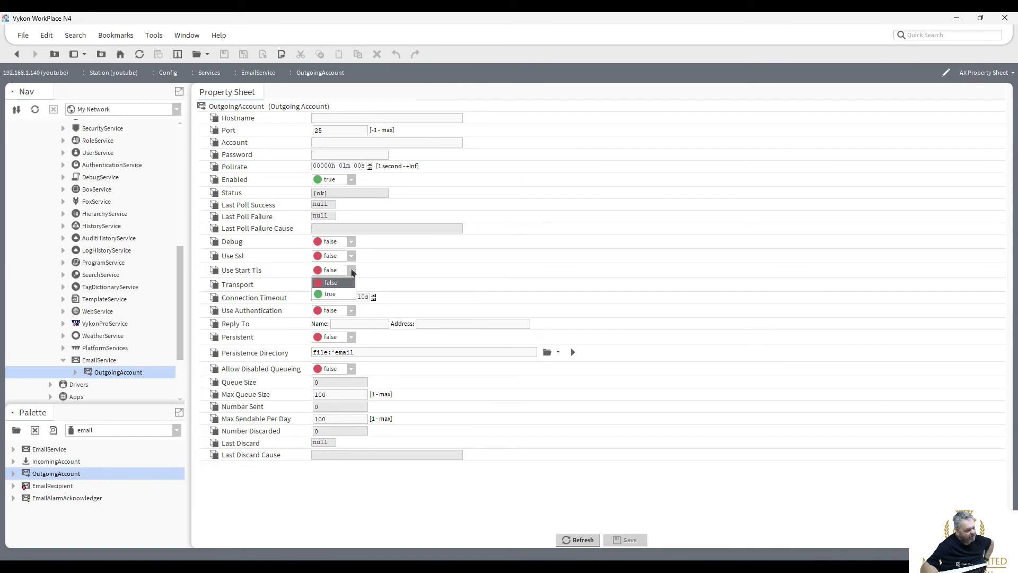
click(352, 294)
click(352, 271)
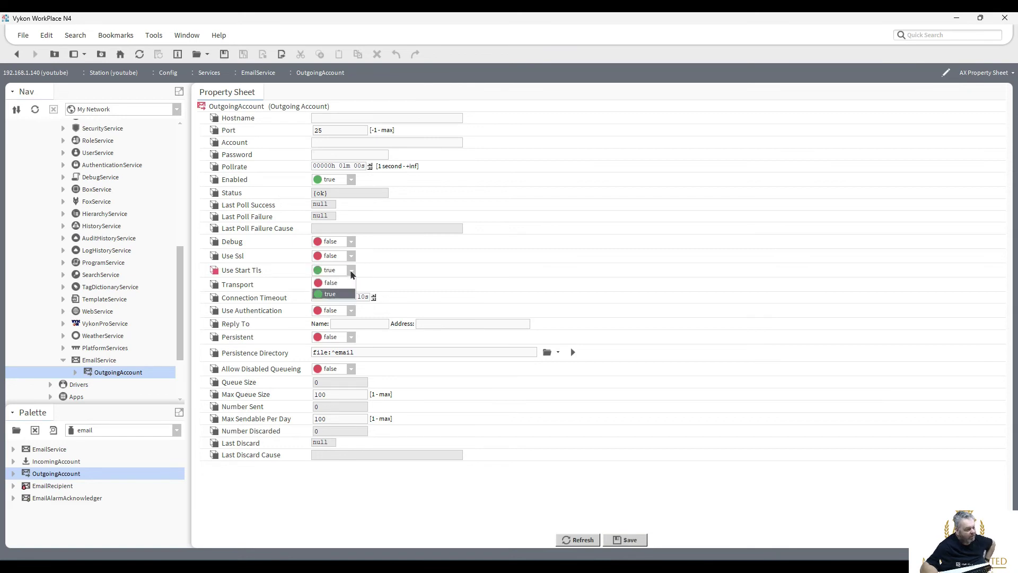
click(342, 285)
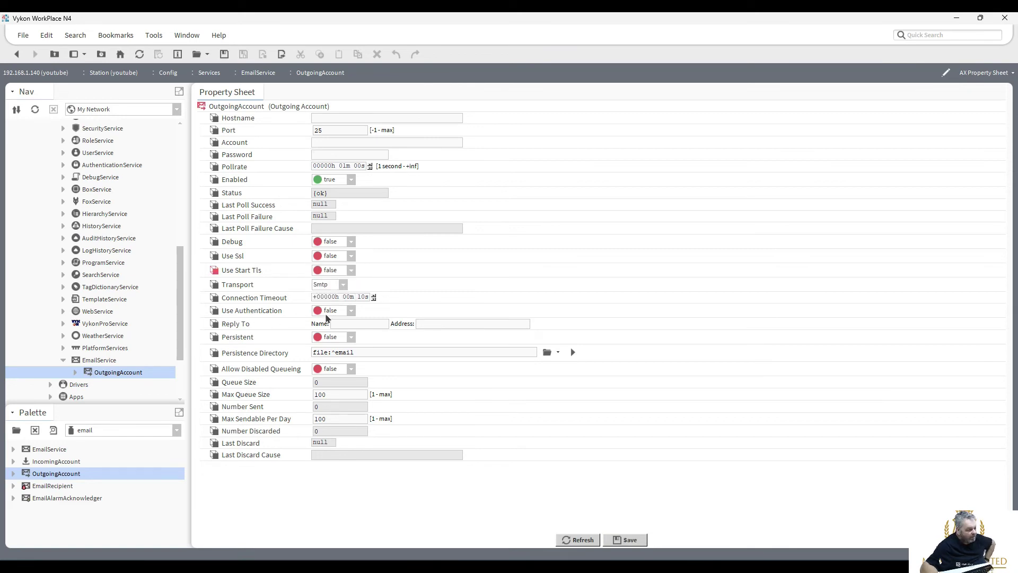
click(351, 310)
click(337, 335)
click(352, 310)
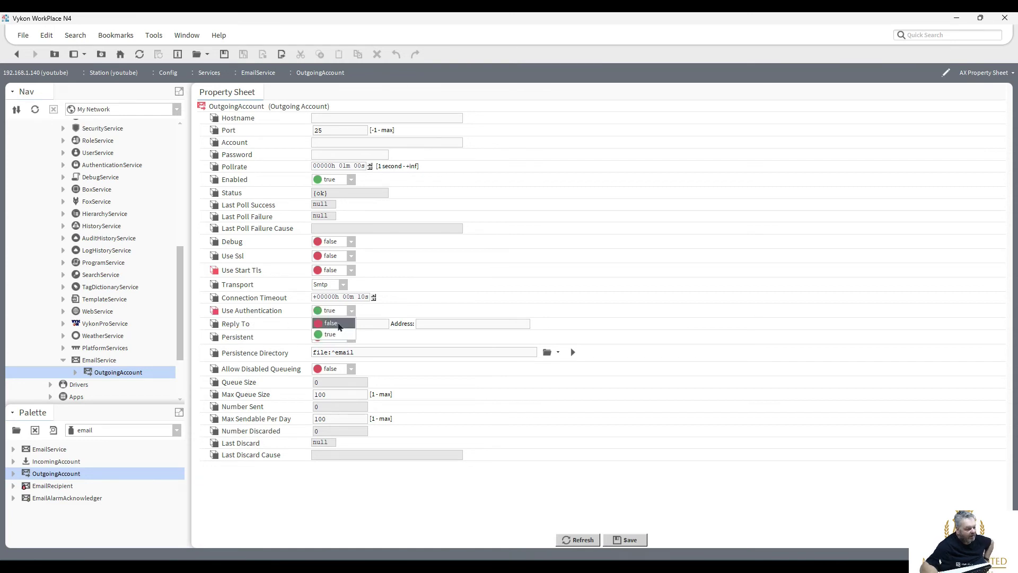
click(332, 322)
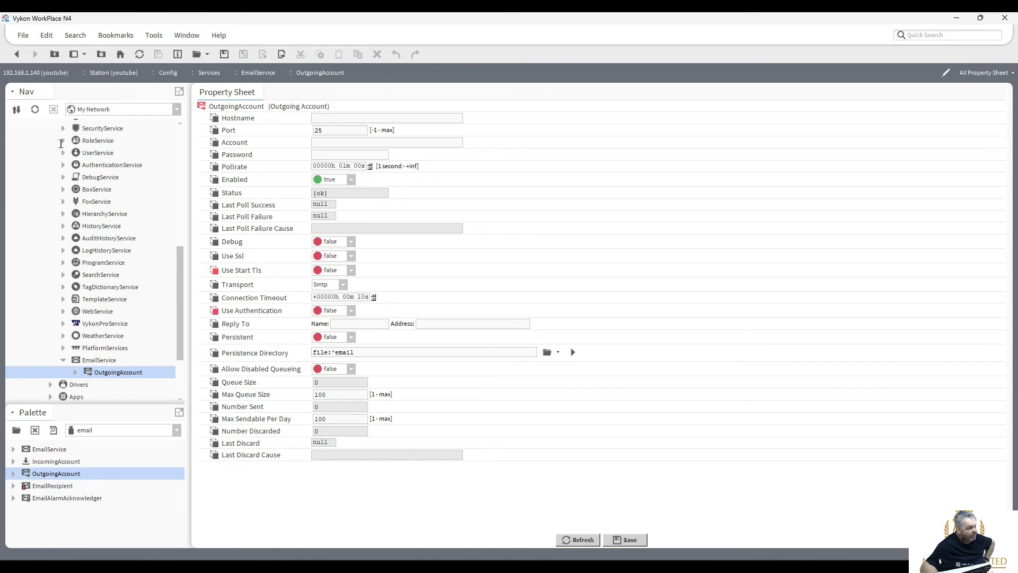
click(17, 54)
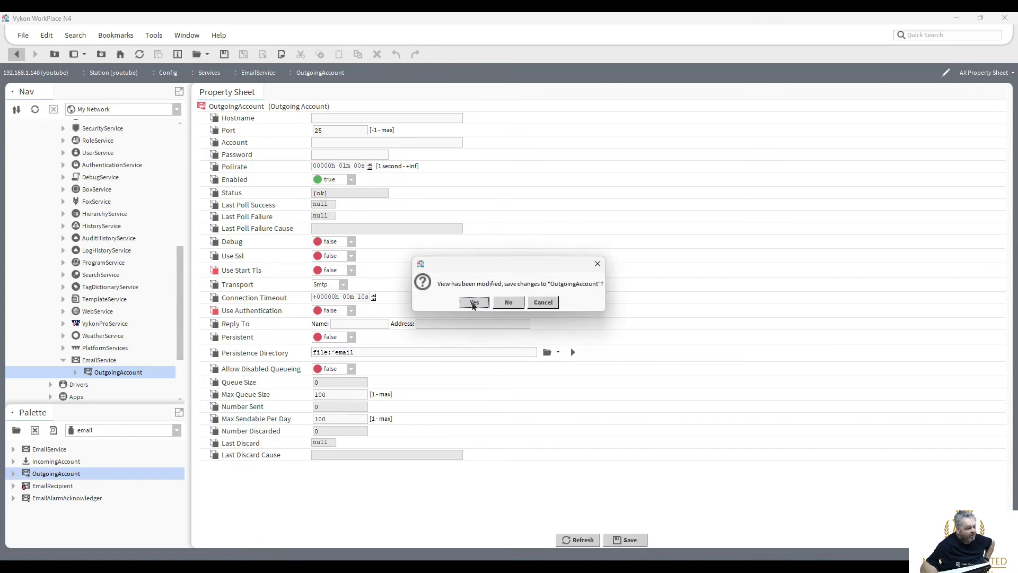
click(473, 302)
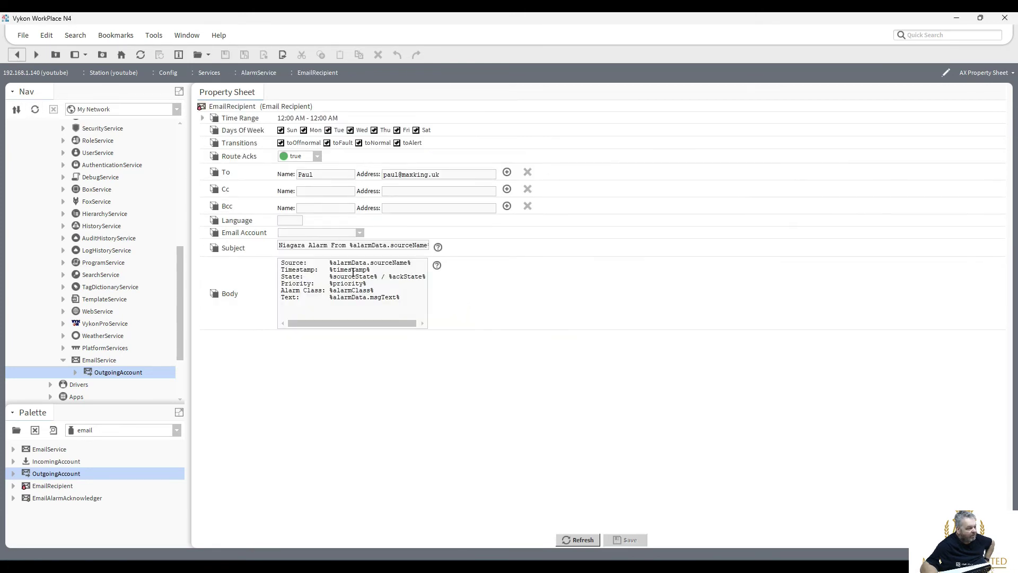
Set the EmailRecipient's Email Account to OutgoingAccount and Language to GB, then save.
click(360, 233)
click(349, 245)
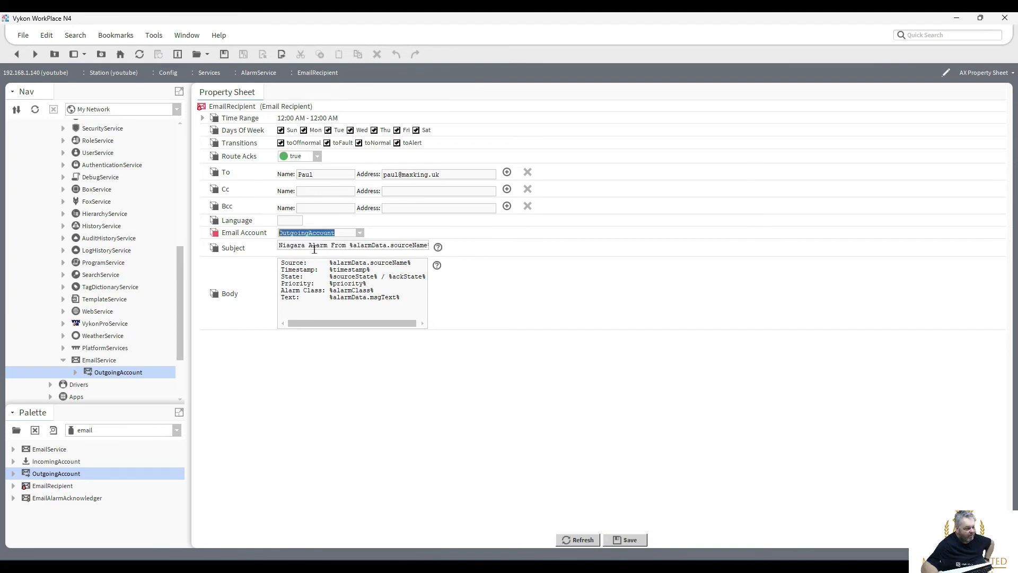
click(290, 221)
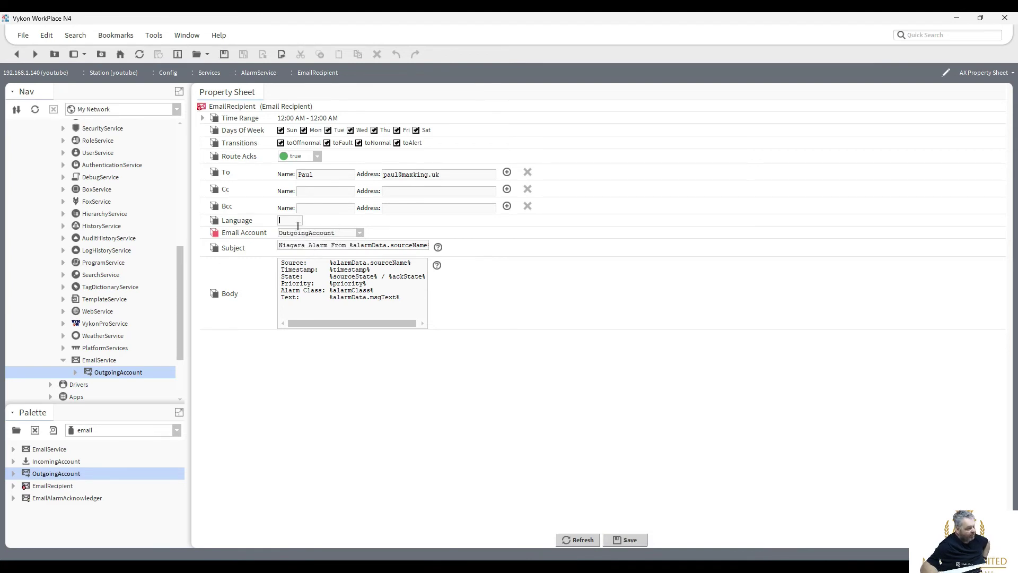
text(GB)
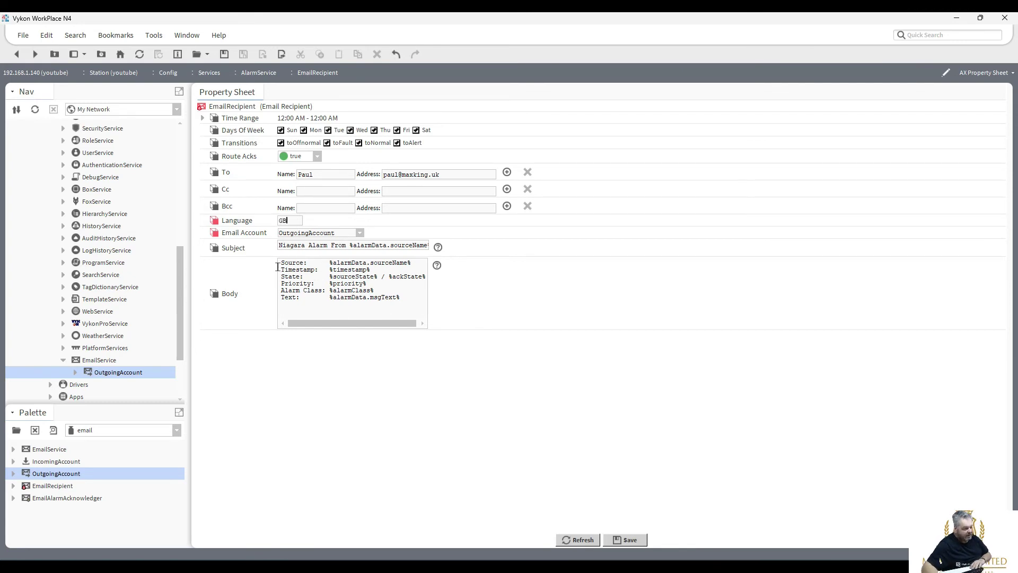
drag(277, 266, 418, 299)
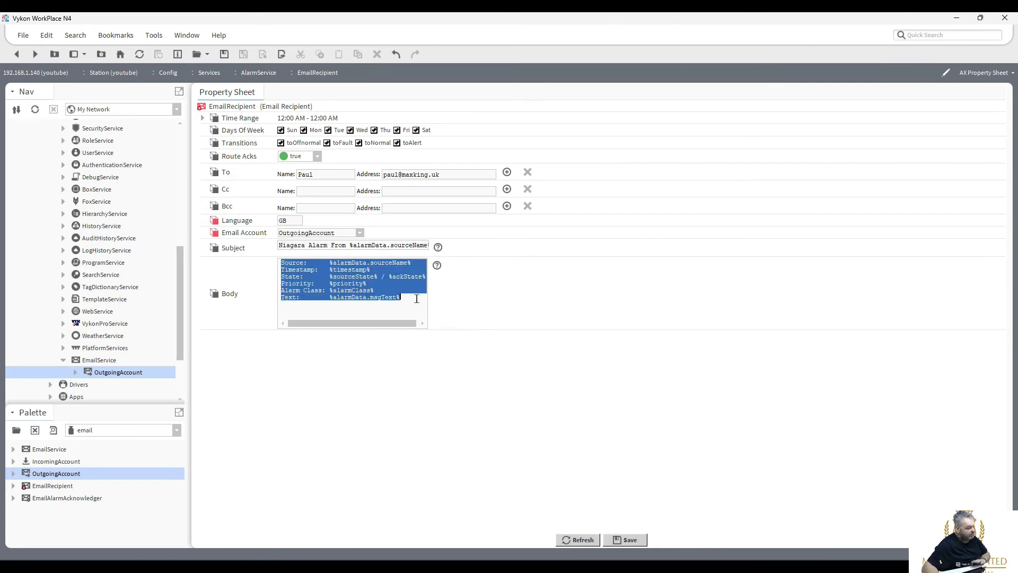
click(627, 539)
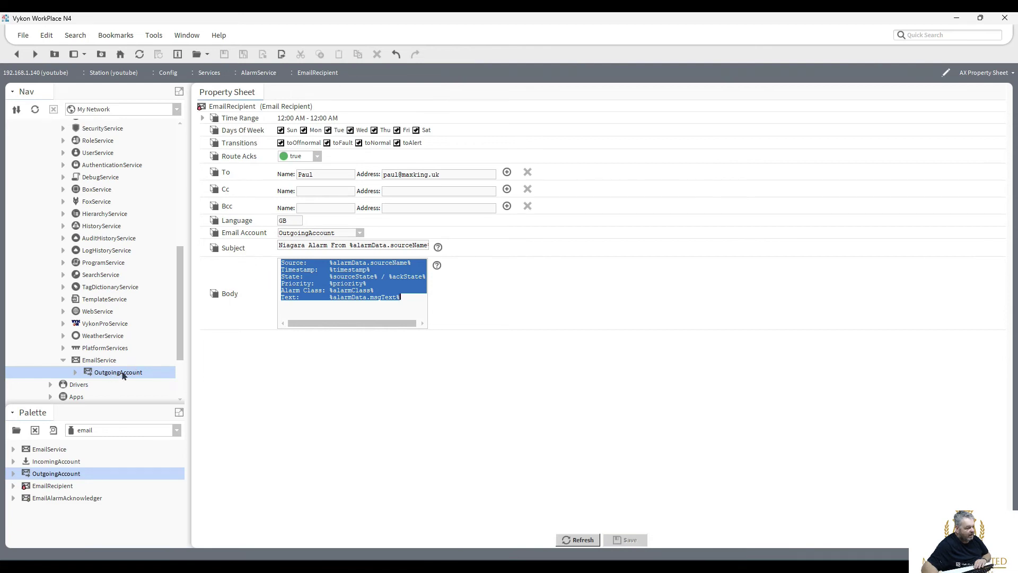
Check the OutgoingAccount settings, then navigate through Services to the AlarmService wire sheet.
double_click(123, 372)
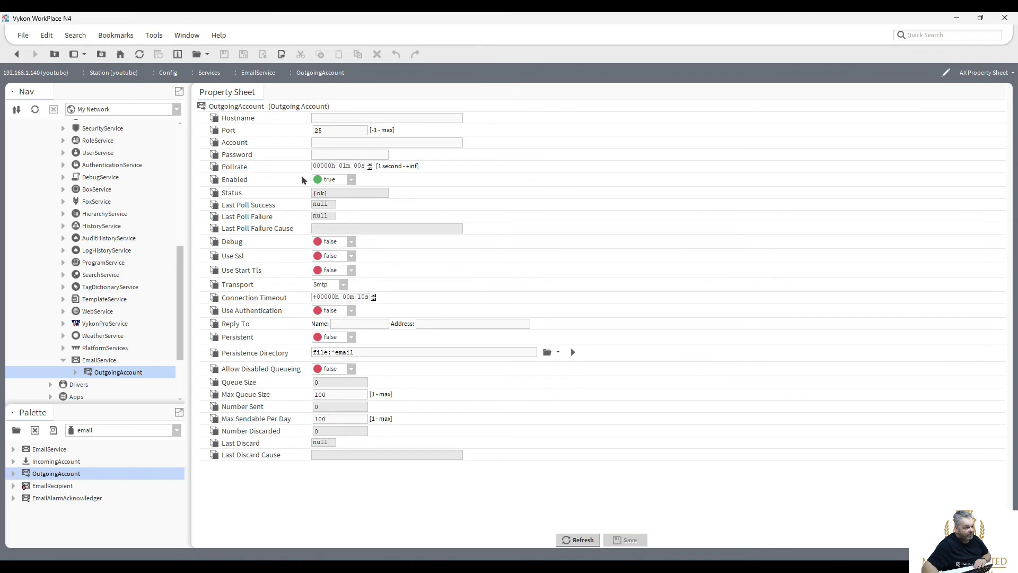
click(17, 54)
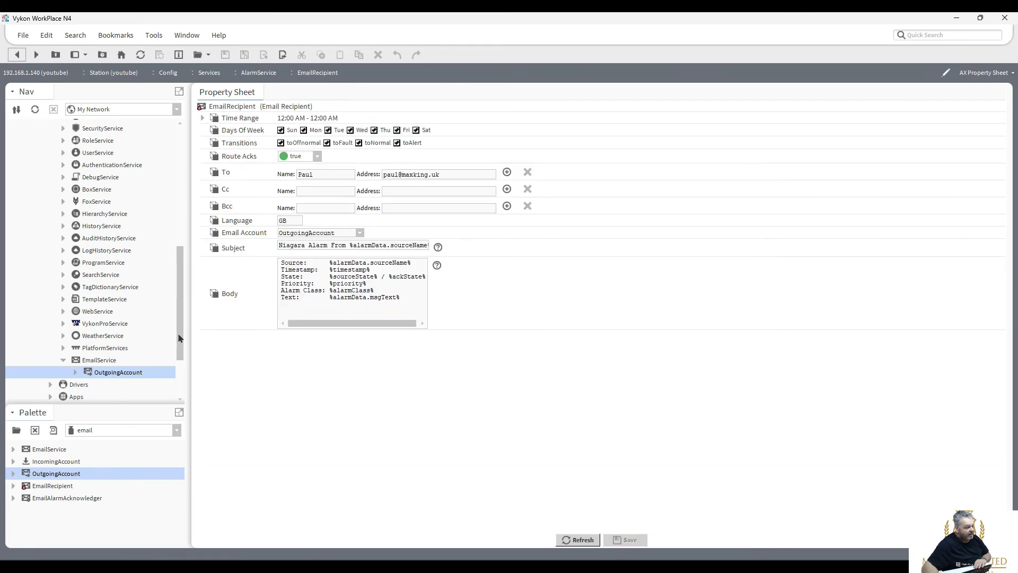
drag(182, 333, 183, 279)
double_click(80, 214)
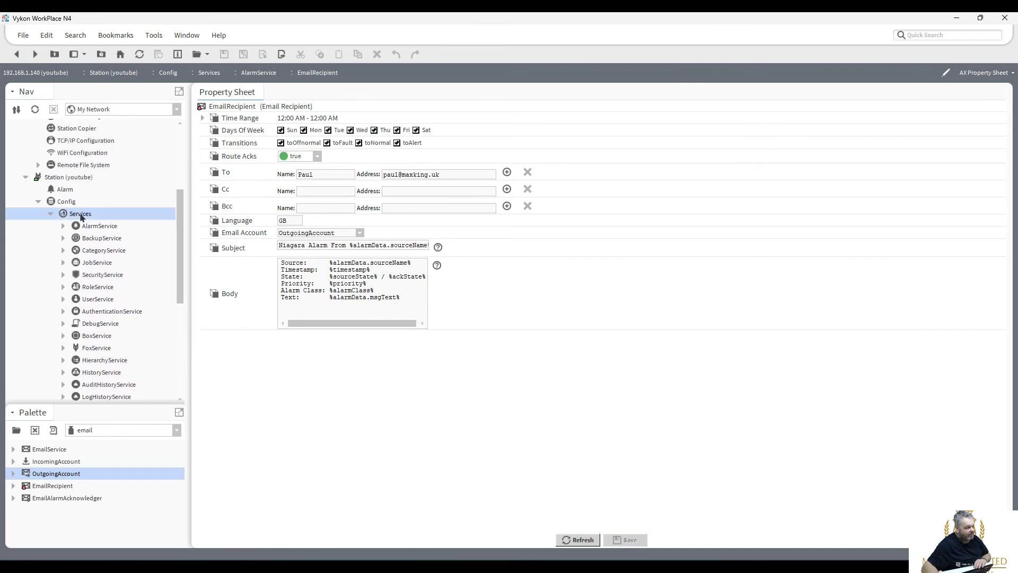
right_click(82, 218)
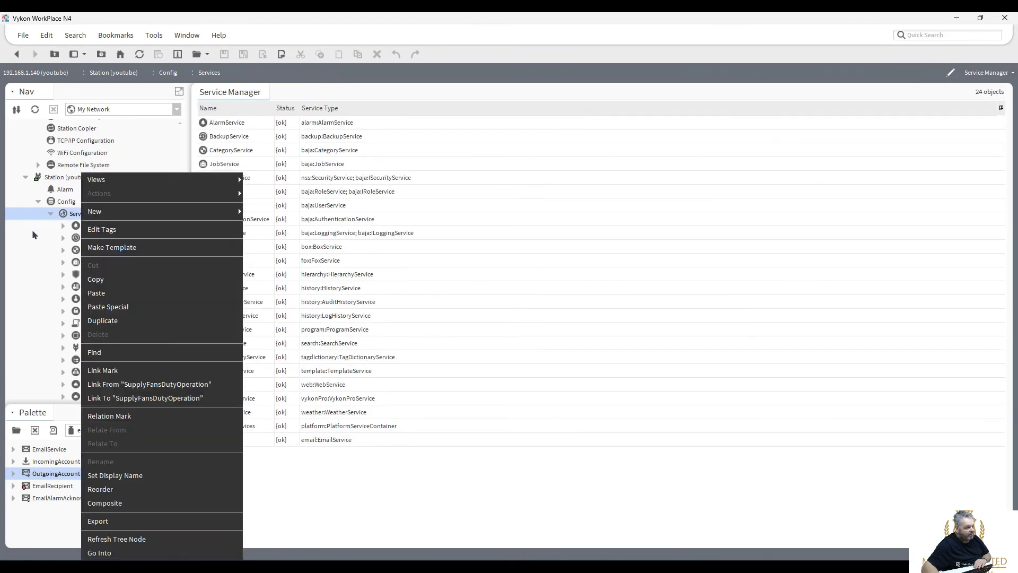
key(Escape)
drag(180, 232, 179, 239)
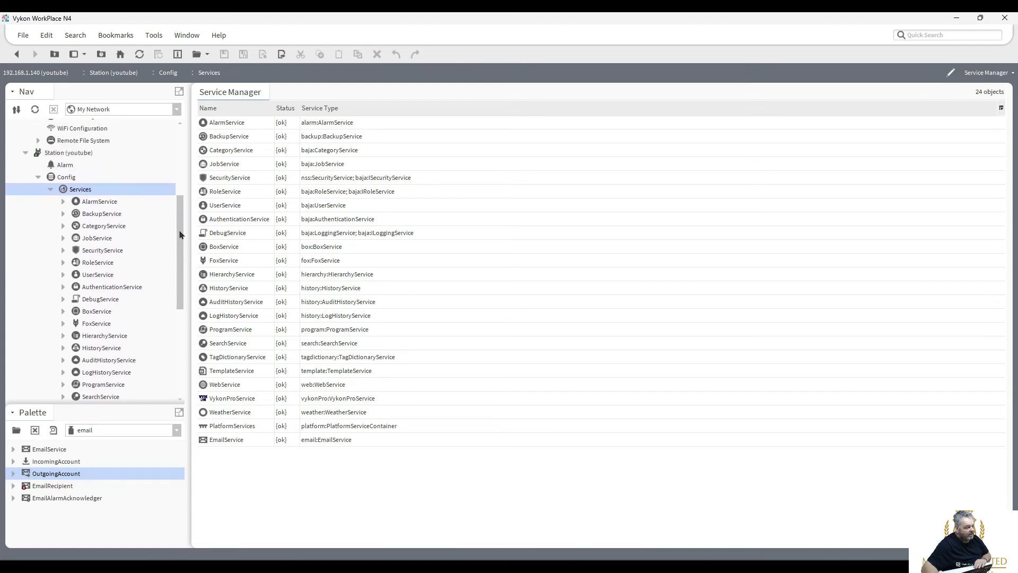
double_click(97, 204)
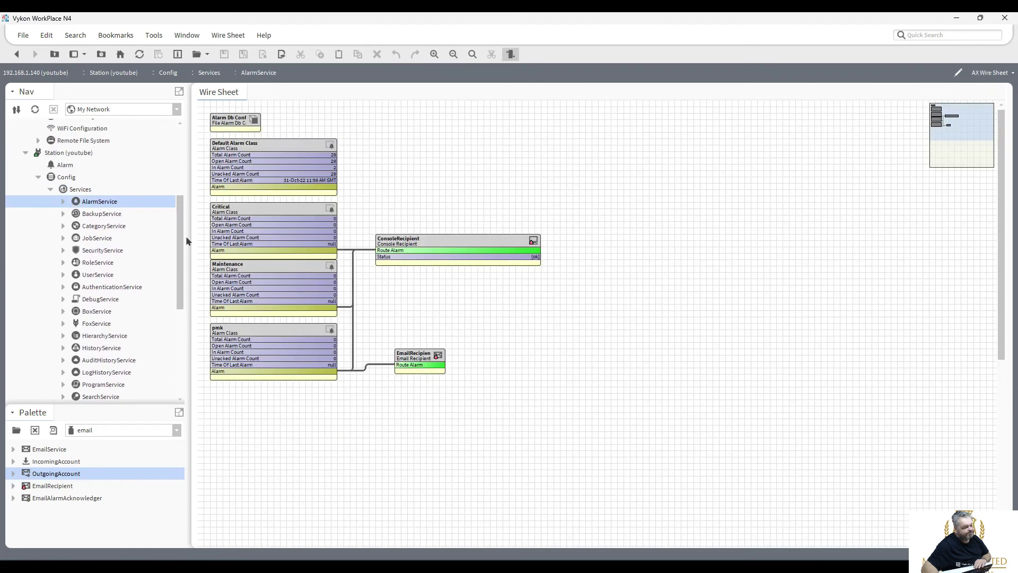
Widen the EmailRecipient block so its full name shows.
click(441, 362)
drag(446, 354, 424, 357)
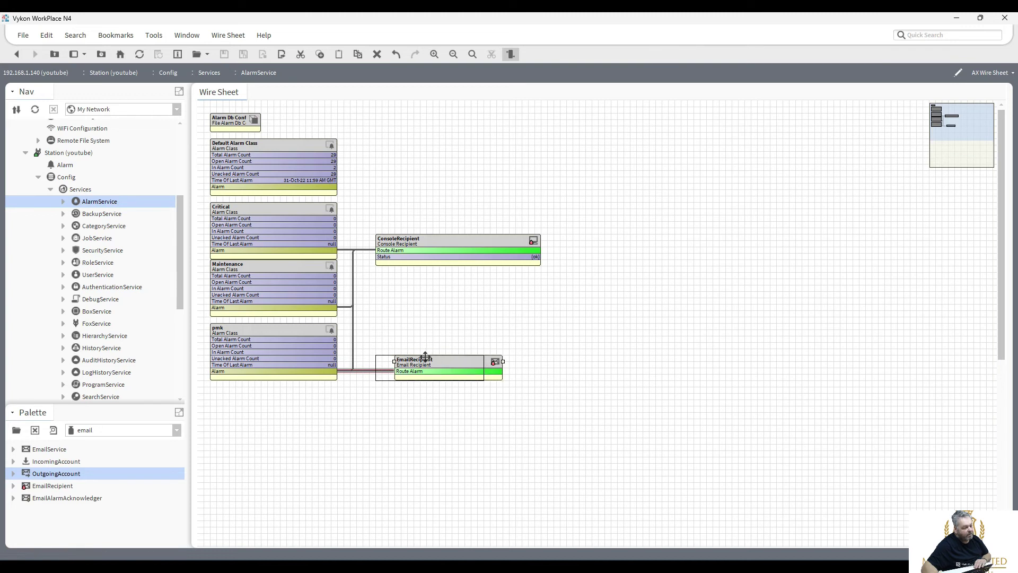
click(454, 412)
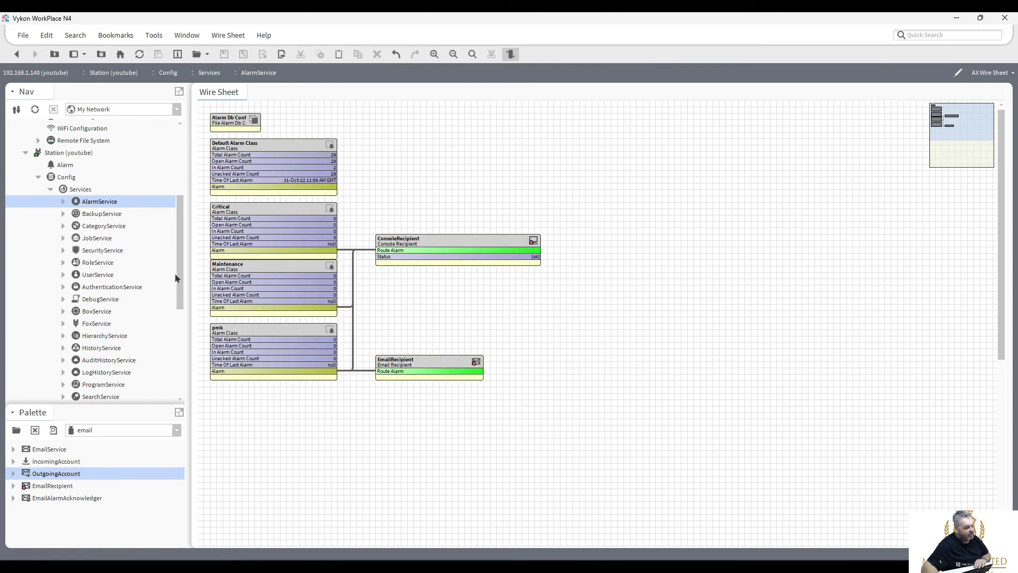
Expand SecurityService certificates down to the tridium Expiry entry.
drag(179, 275, 184, 371)
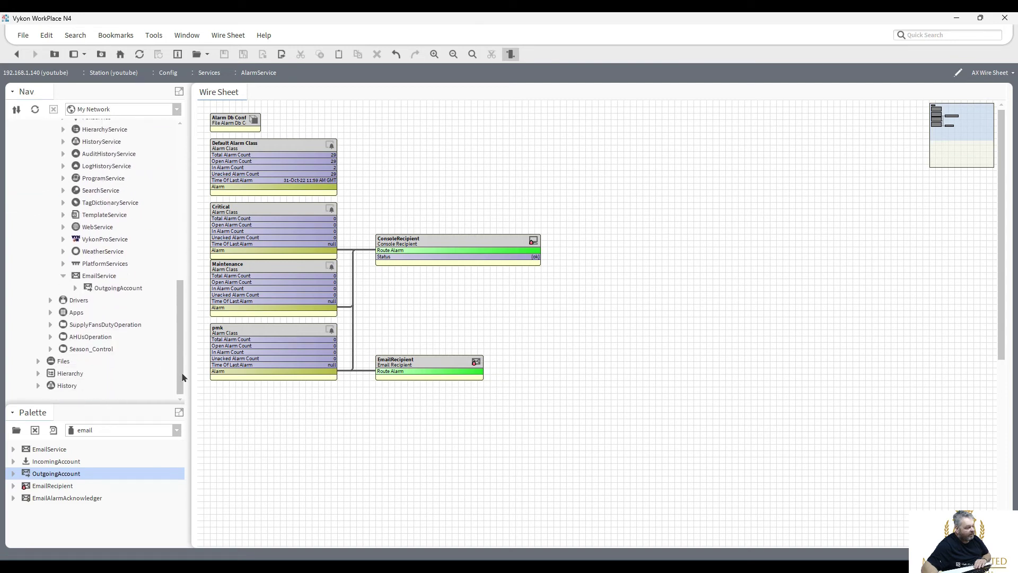
drag(179, 322, 177, 261)
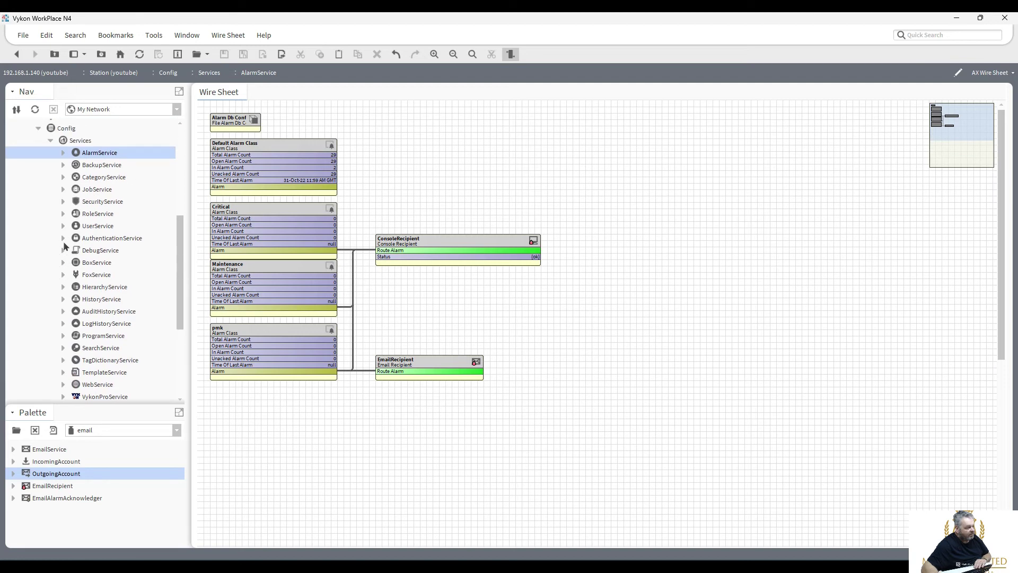
click(63, 202)
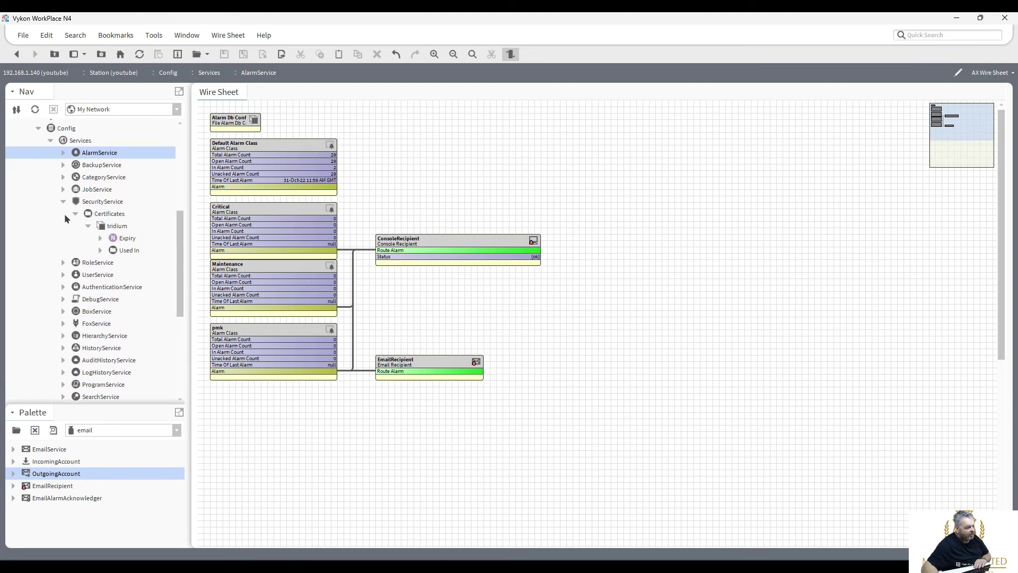
click(101, 238)
Set the certificate ExpiryAlarmExt's Alarm Class to pmk, save, and reopen the AlarmService wire sheet.
double_click(150, 263)
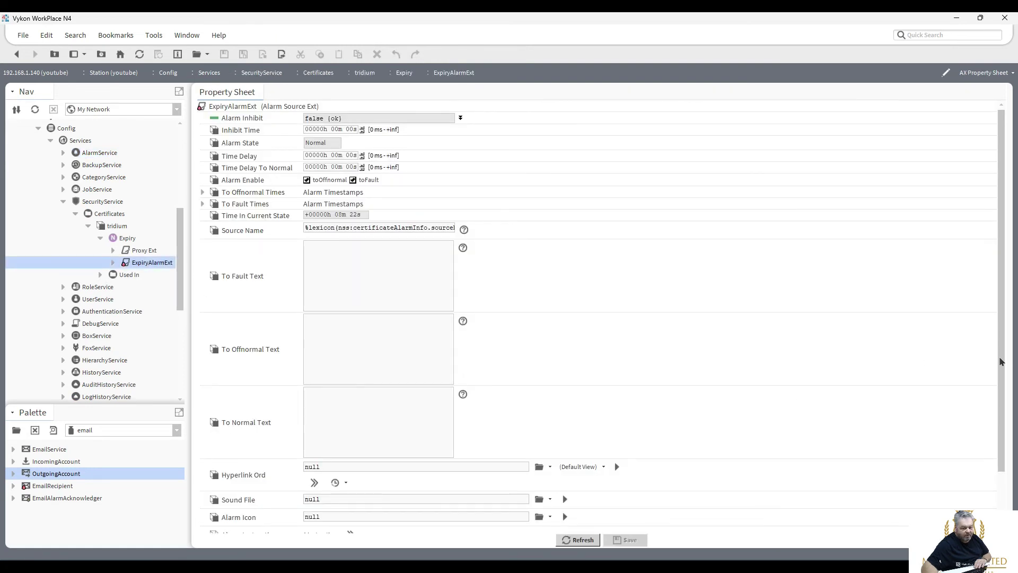
scroll(1001, 361, down, 3)
click(386, 510)
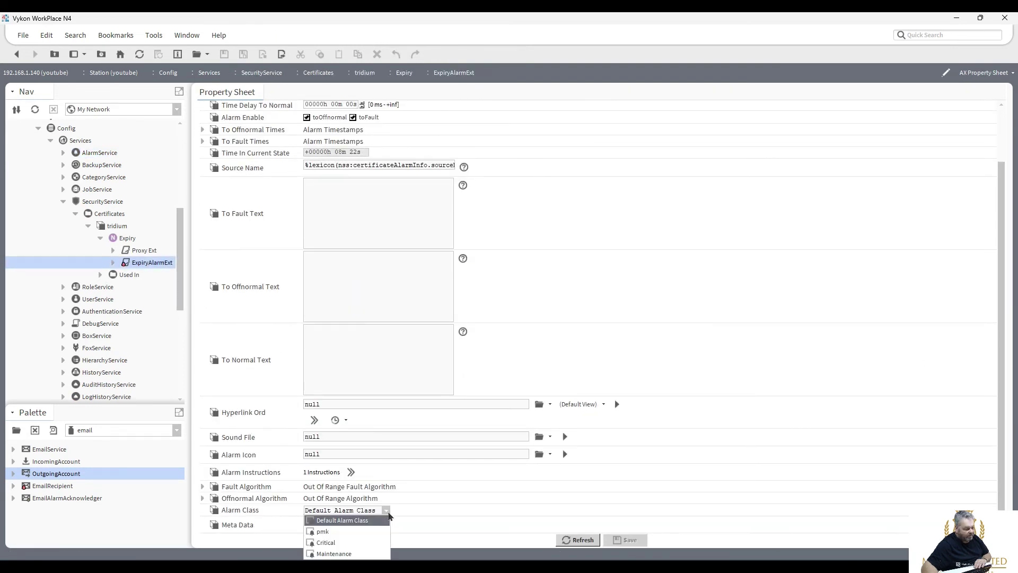
click(378, 531)
click(632, 541)
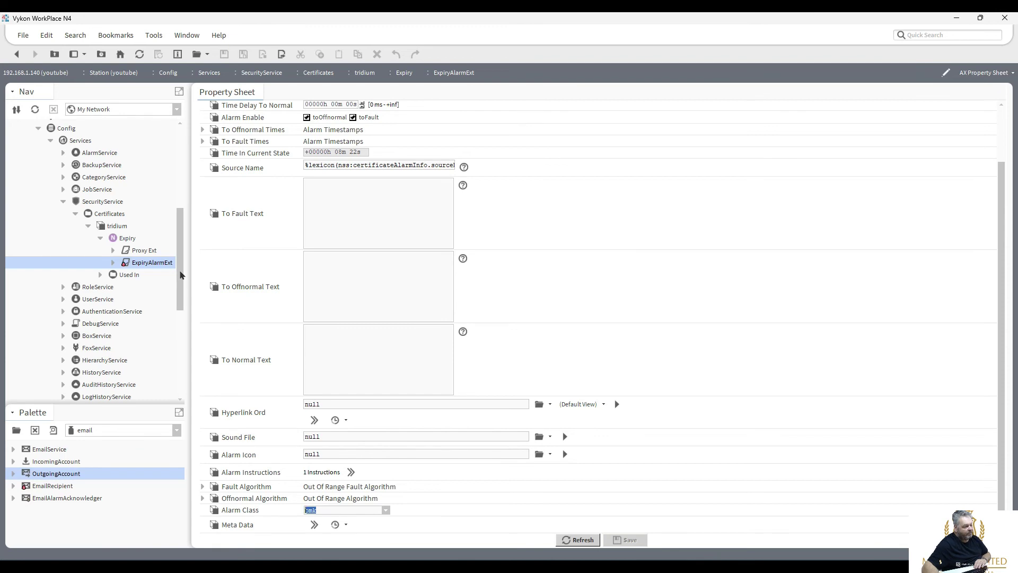
scroll(179, 243, up, 1)
scroll(179, 243, up, 2)
double_click(98, 250)
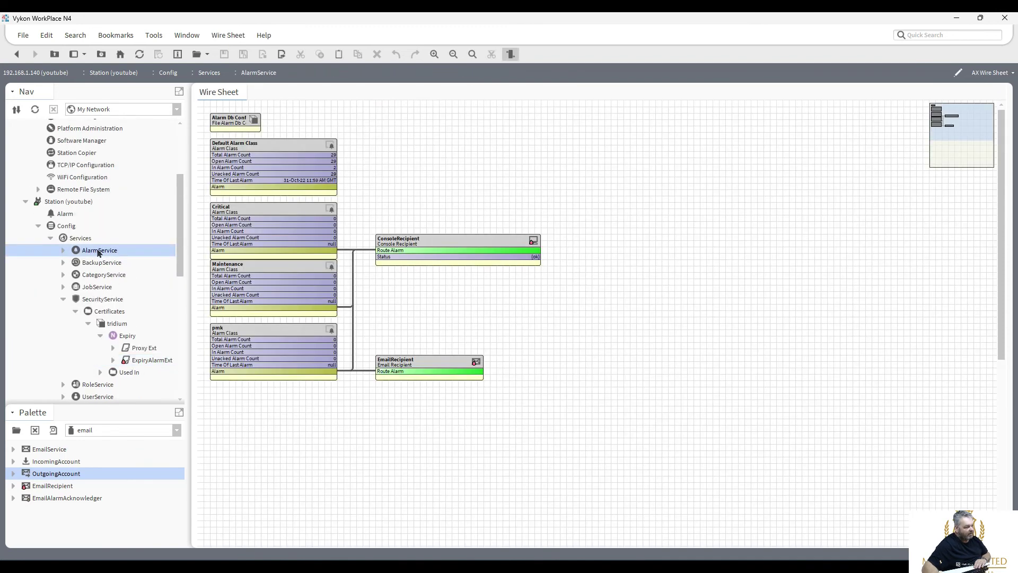
click(262, 346)
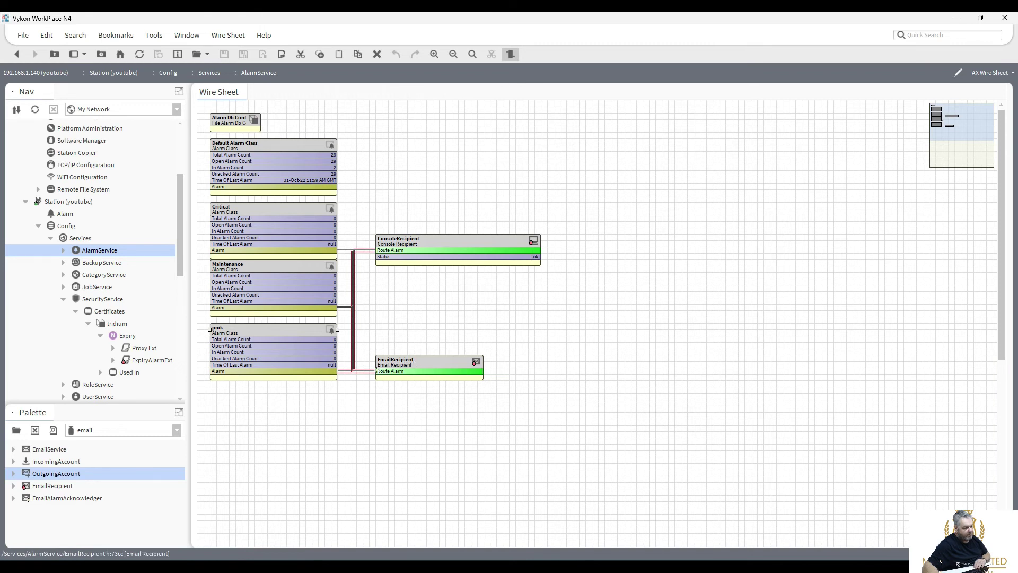
click(437, 244)
double_click(437, 244)
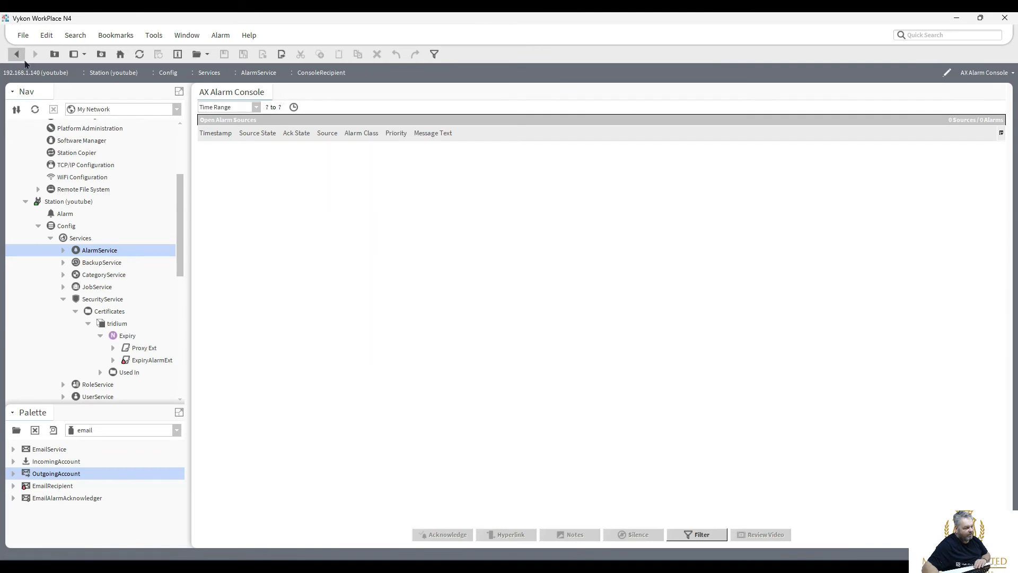
click(16, 54)
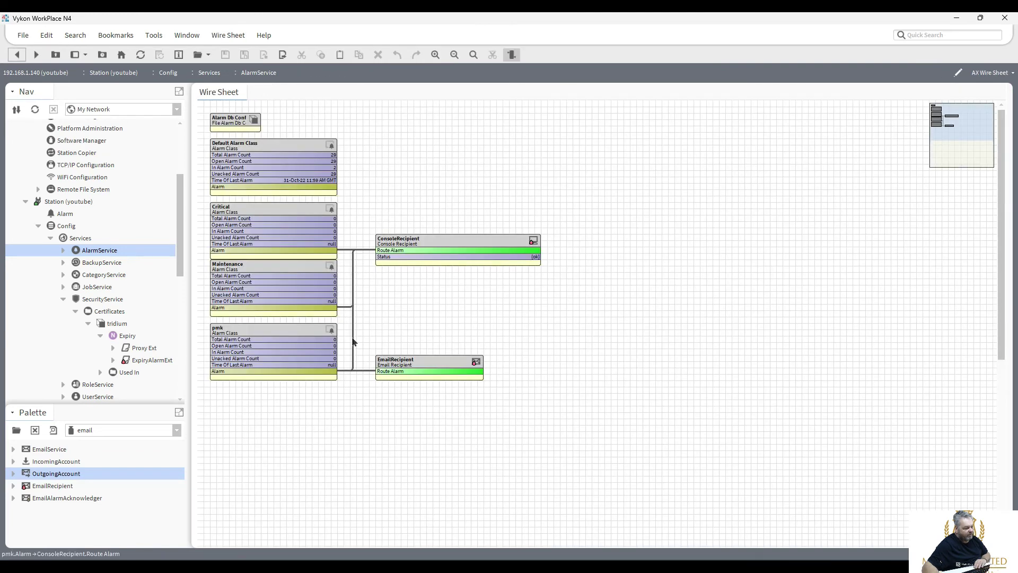
click(352, 345)
click(491, 55)
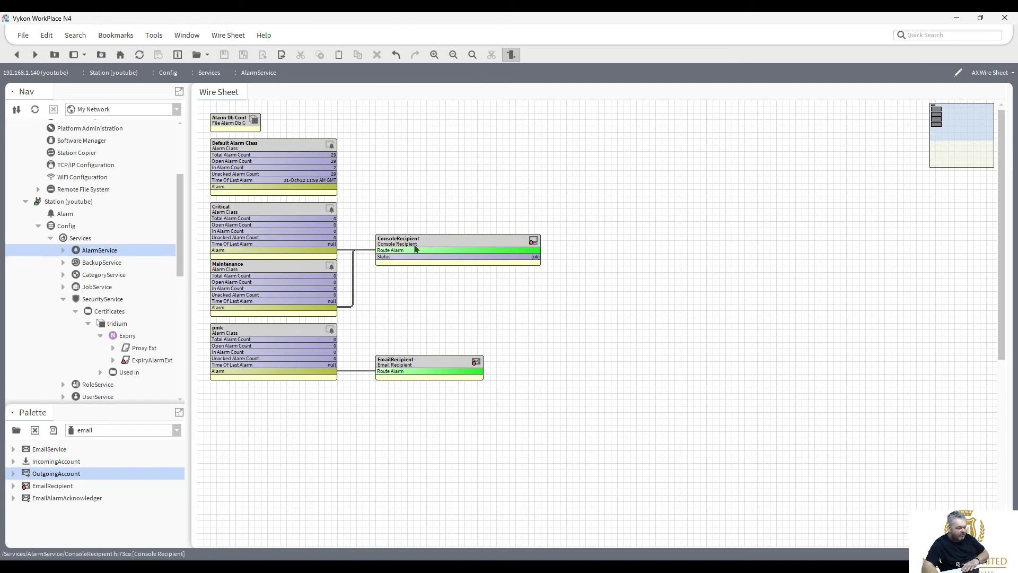
double_click(415, 248)
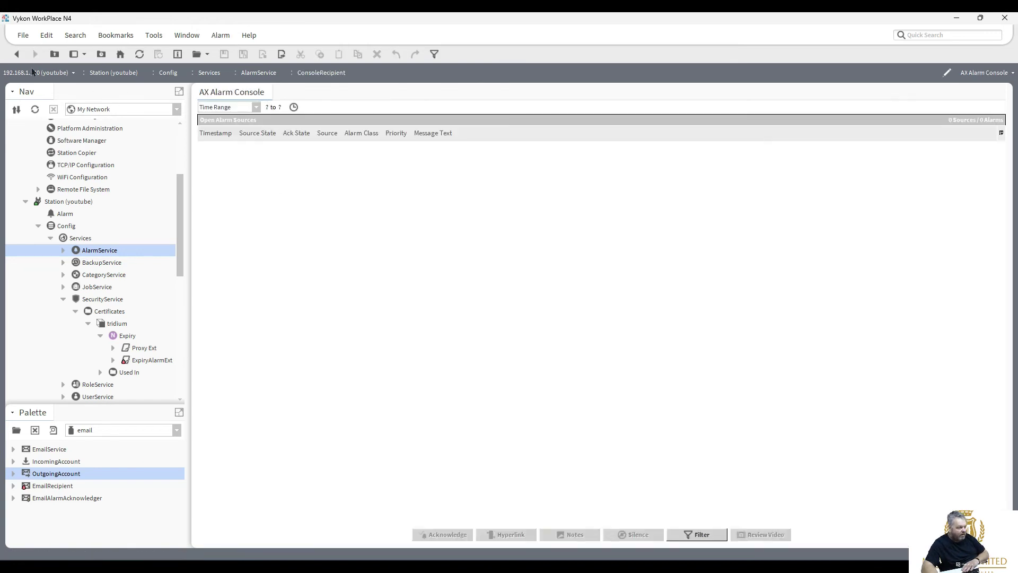
click(18, 56)
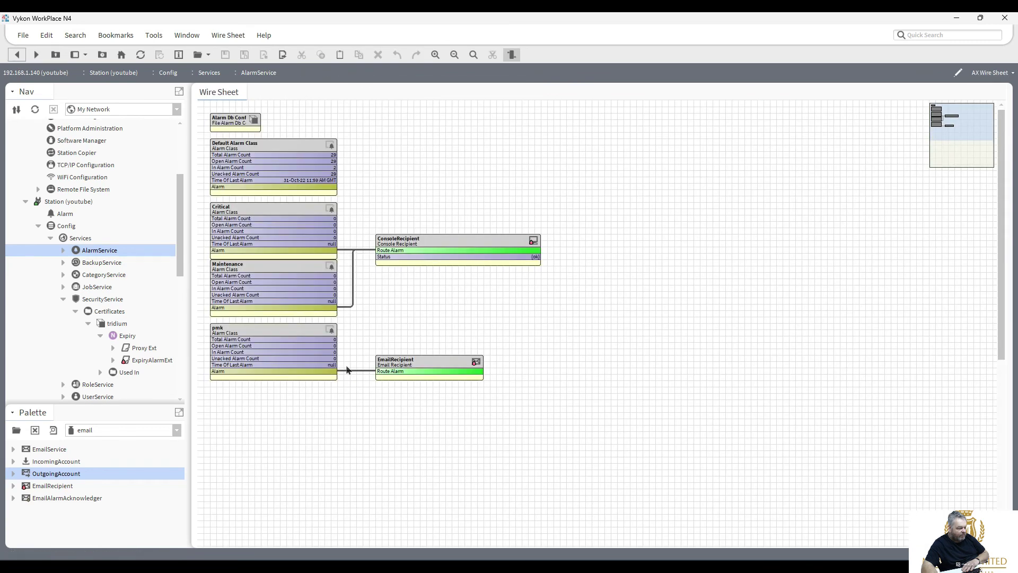
mouse_move(331, 372)
mouse_down()
mouse_move(368, 325)
mouse_move(391, 250)
mouse_up()
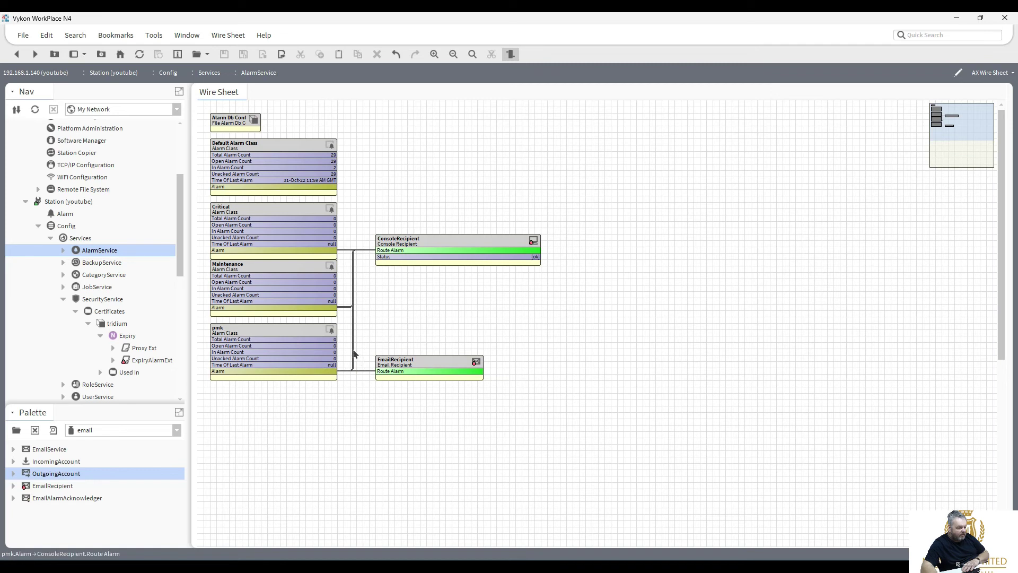
click(415, 242)
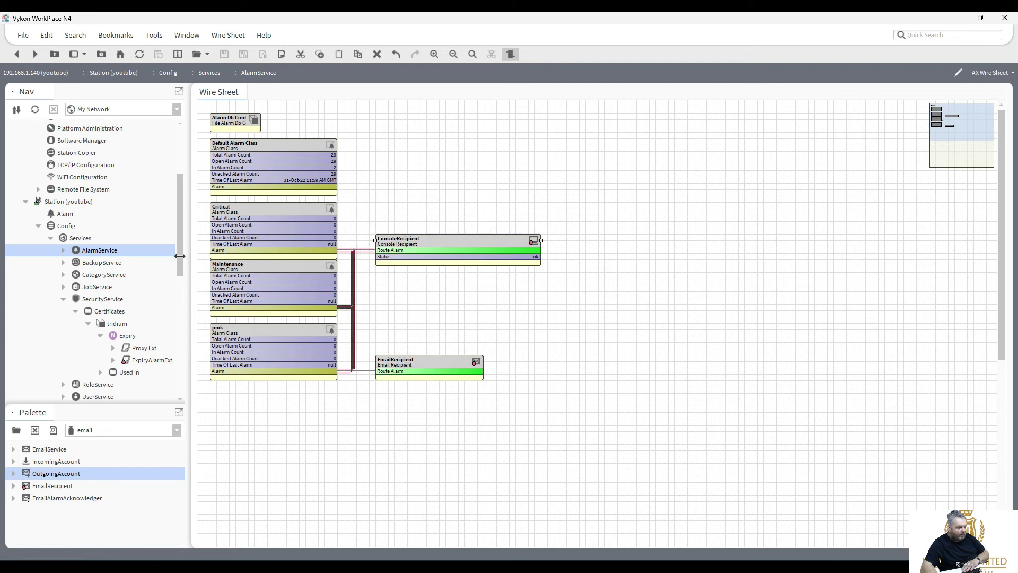
drag(179, 256, 182, 216)
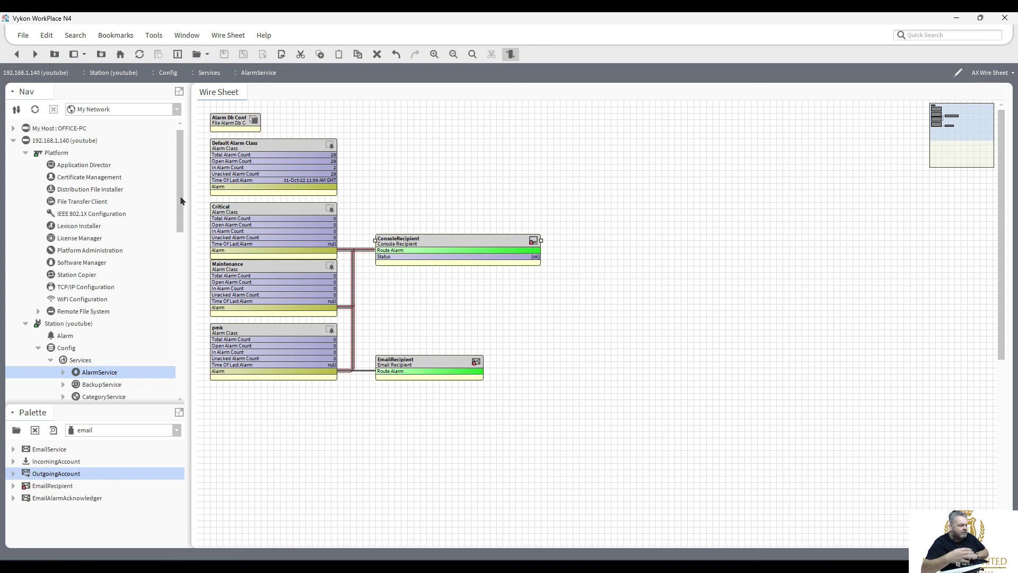
Narrow the EmailRecipient block, then resize the ConsoleRecipient block to match its width.
drag(181, 202, 180, 177)
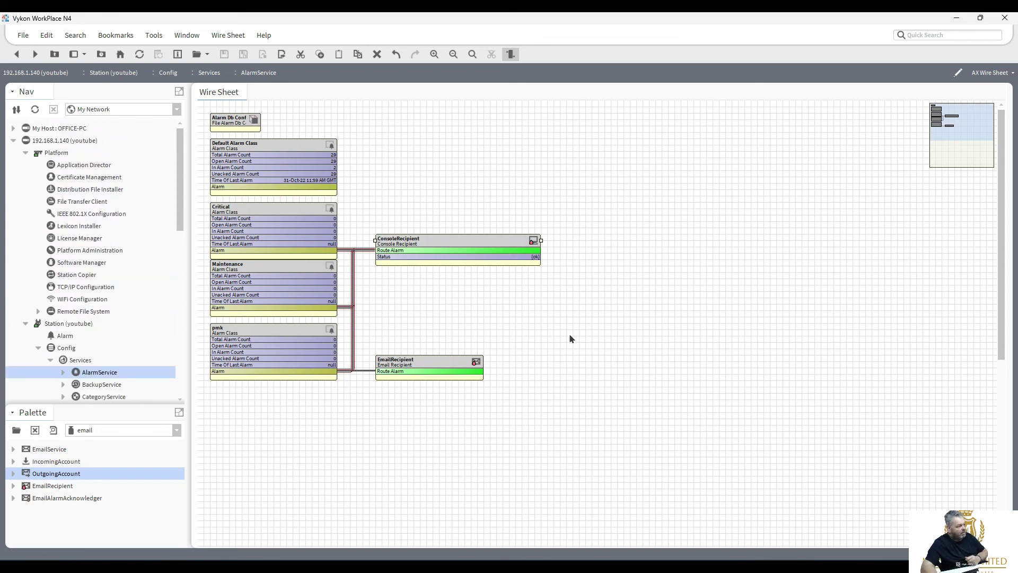
click(452, 365)
drag(484, 361, 541, 361)
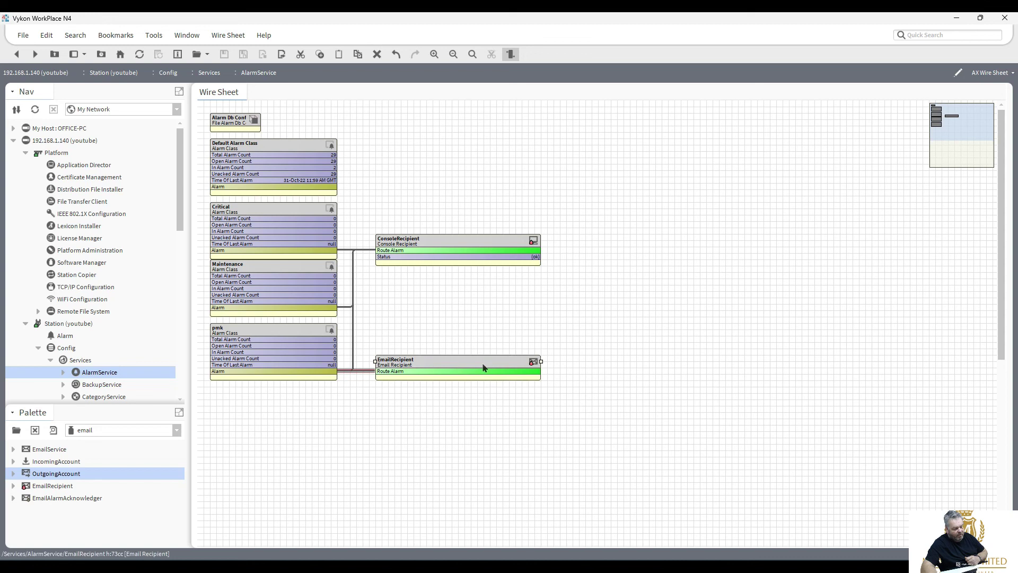
drag(541, 361, 471, 358)
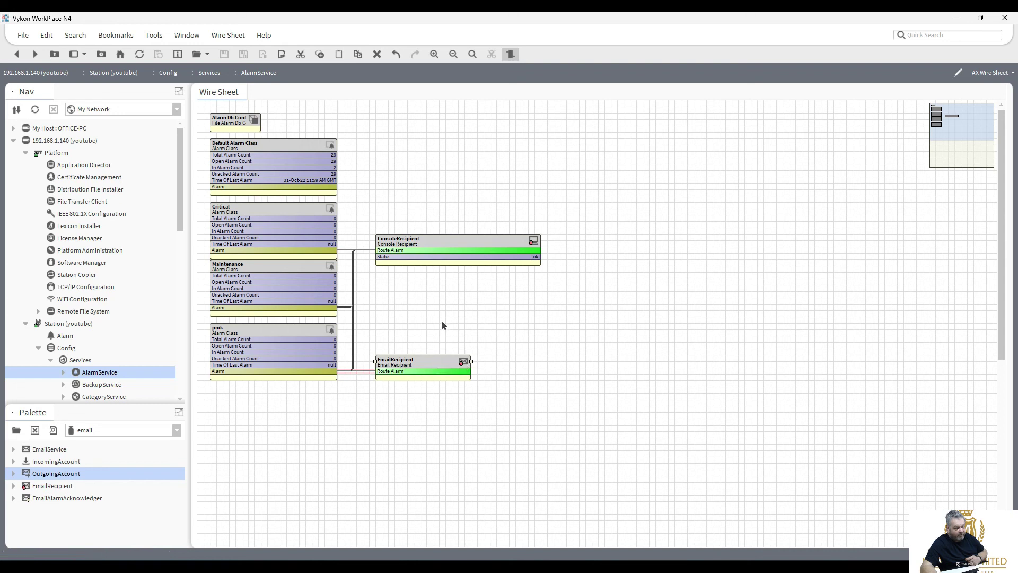
click(506, 246)
drag(540, 240, 467, 247)
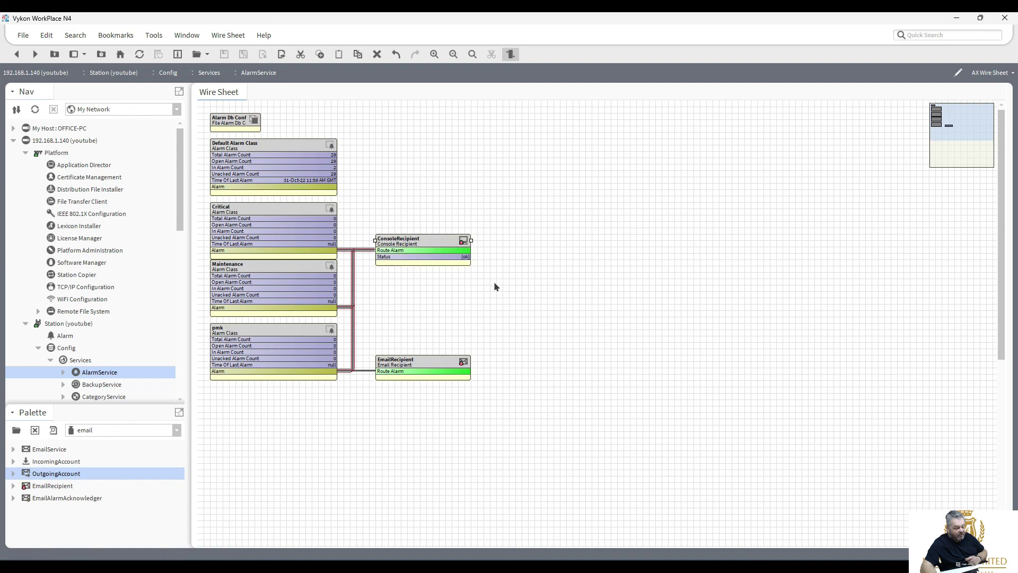